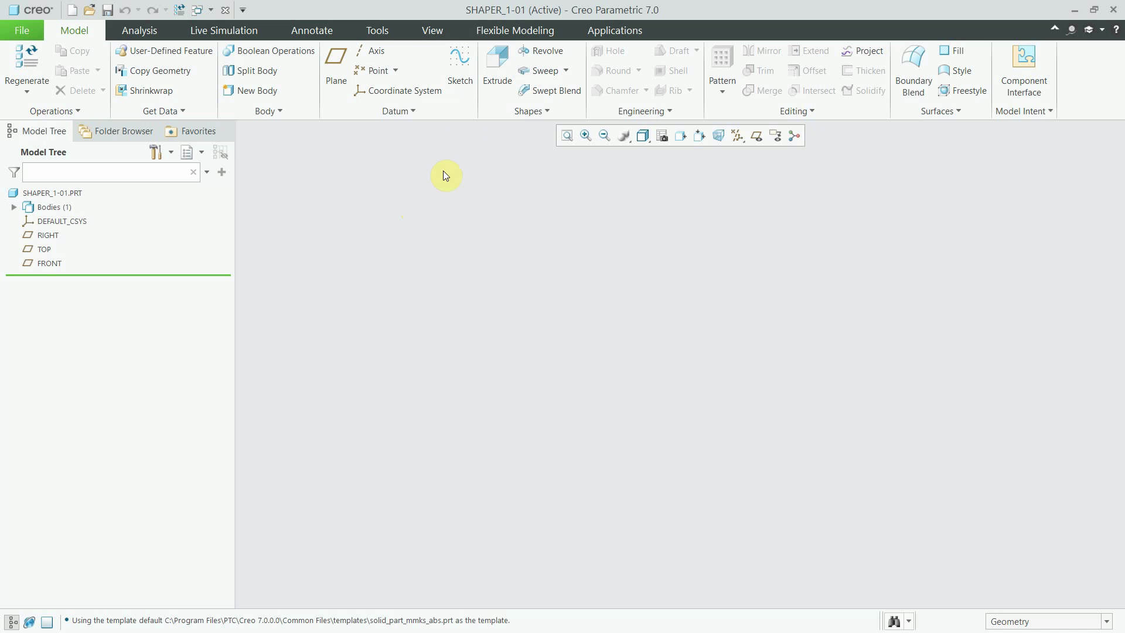
- Start an extrude and sketch a centre rectangle on the FRONT plane at the origin
click(756, 136)
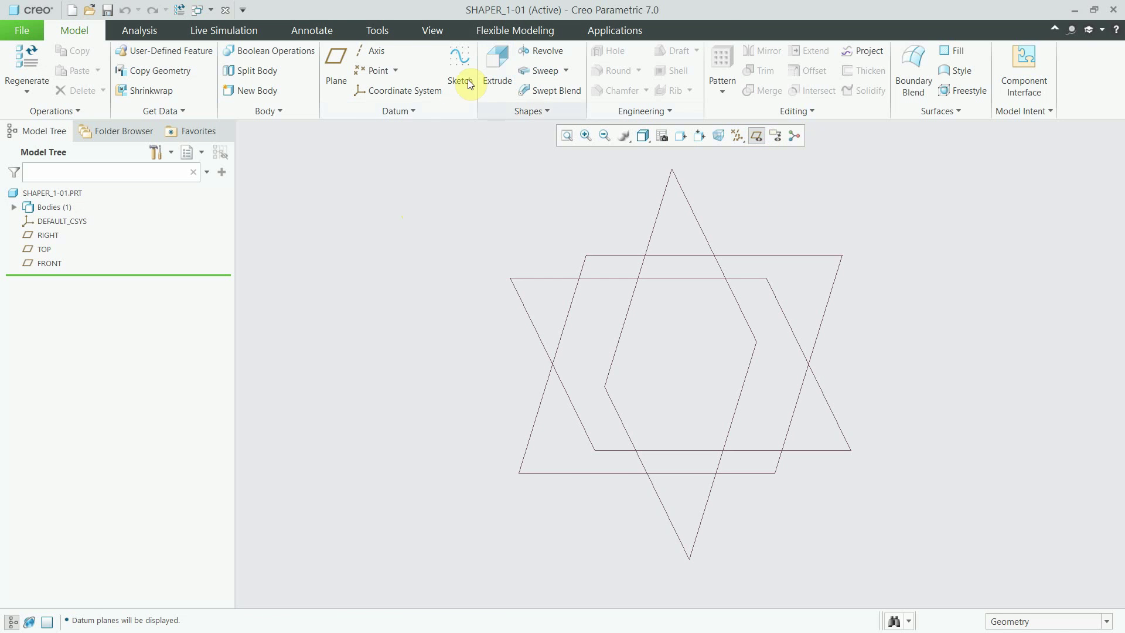
click(498, 67)
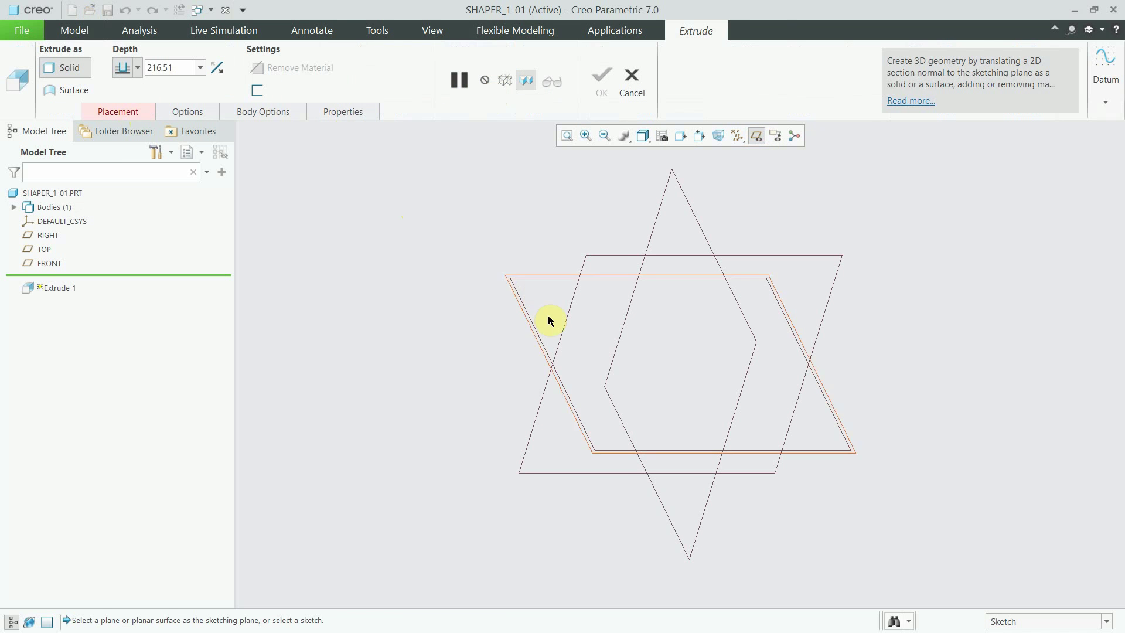
click(534, 278)
click(694, 137)
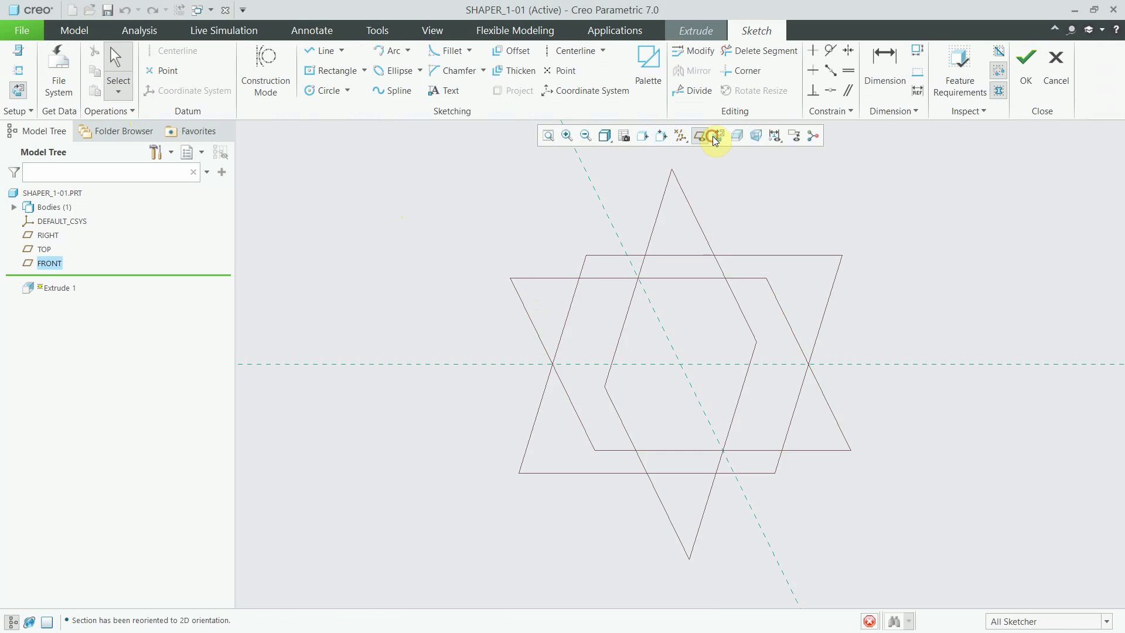
click(314, 71)
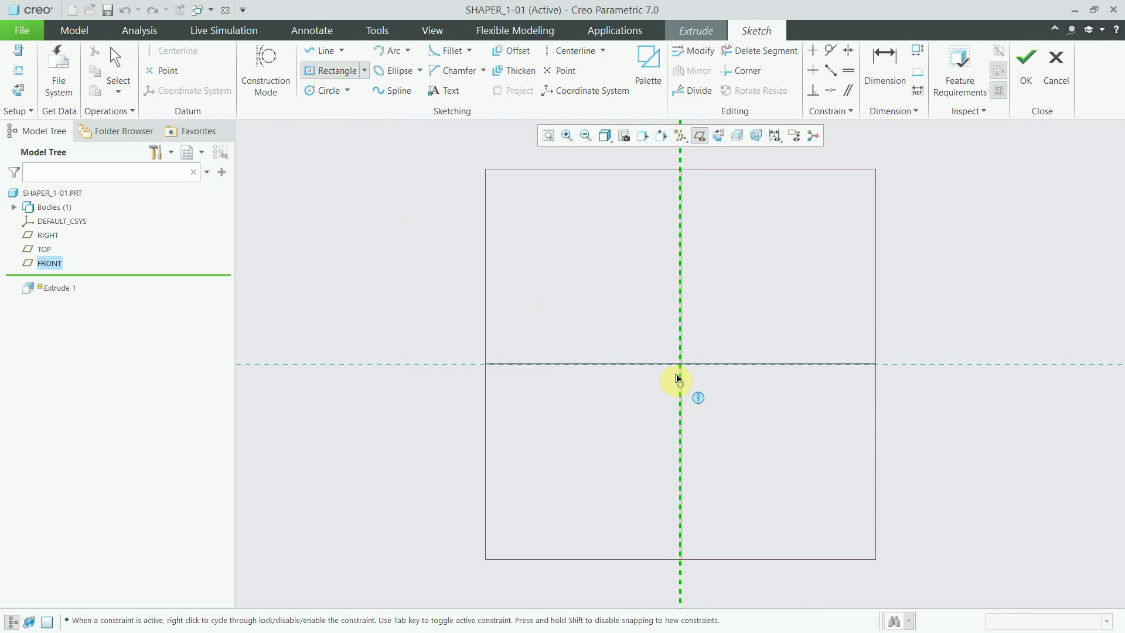
click(681, 364)
click(833, 287)
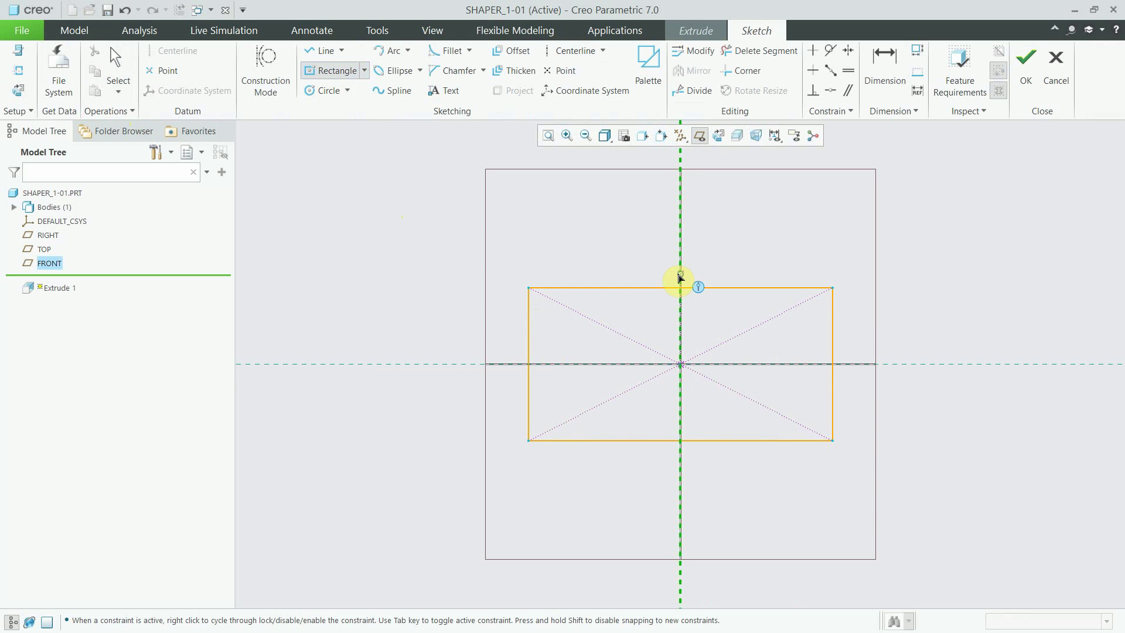
middle_click(673, 279)
- Dimension the rectangle 500 wide by 240 high and accept the sketch
double_click(644, 266)
text(500)
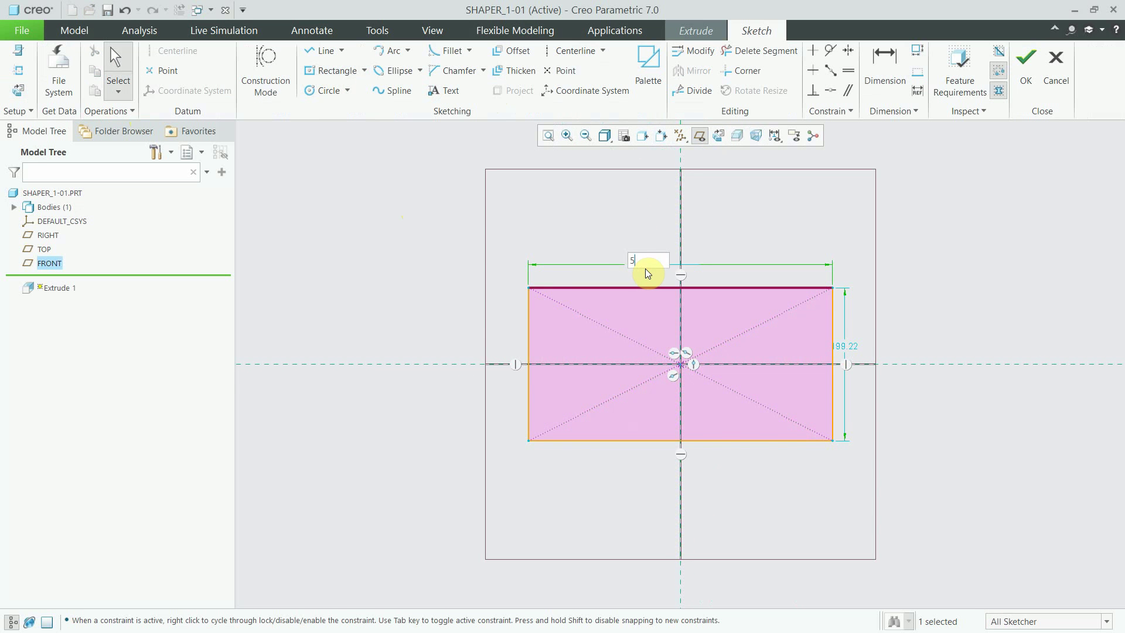
key(Return)
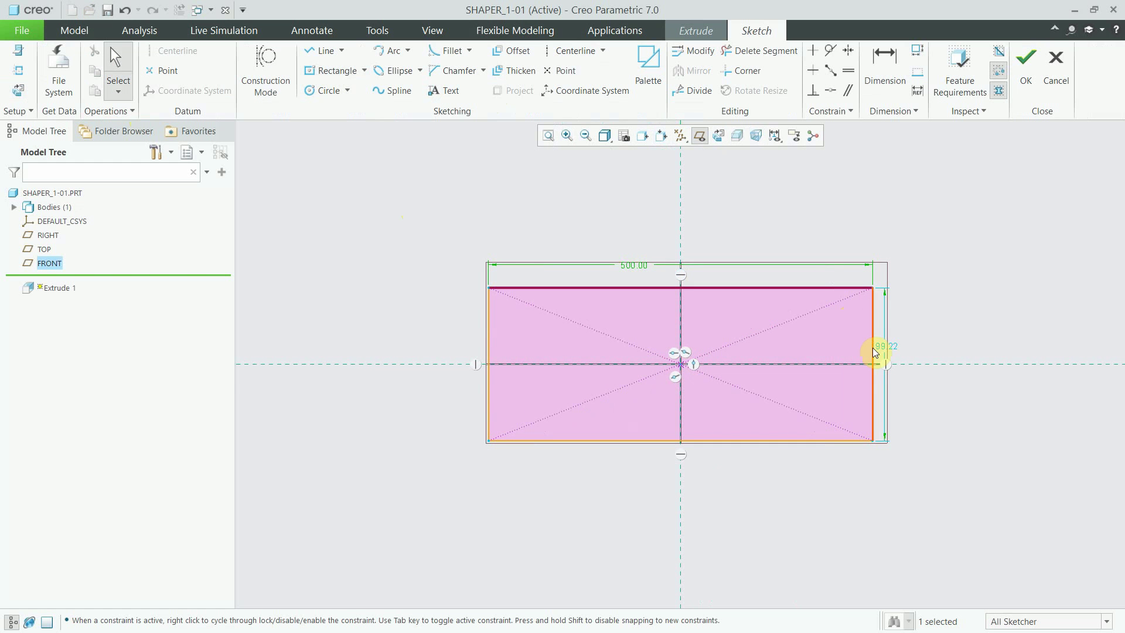
double_click(880, 352)
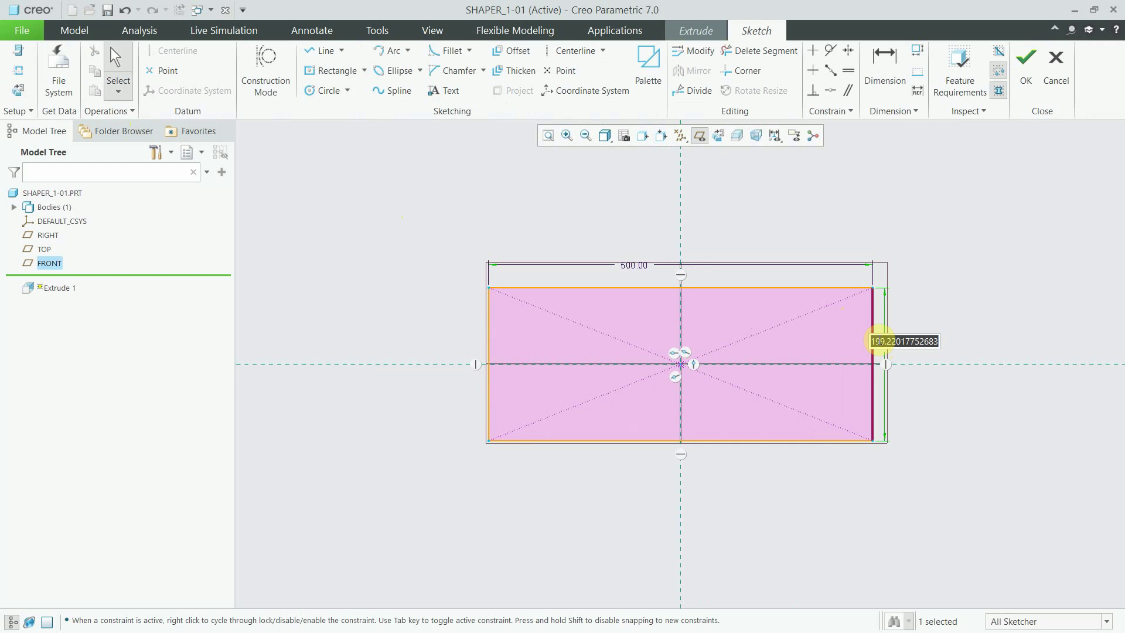
text(240)
key(Return)
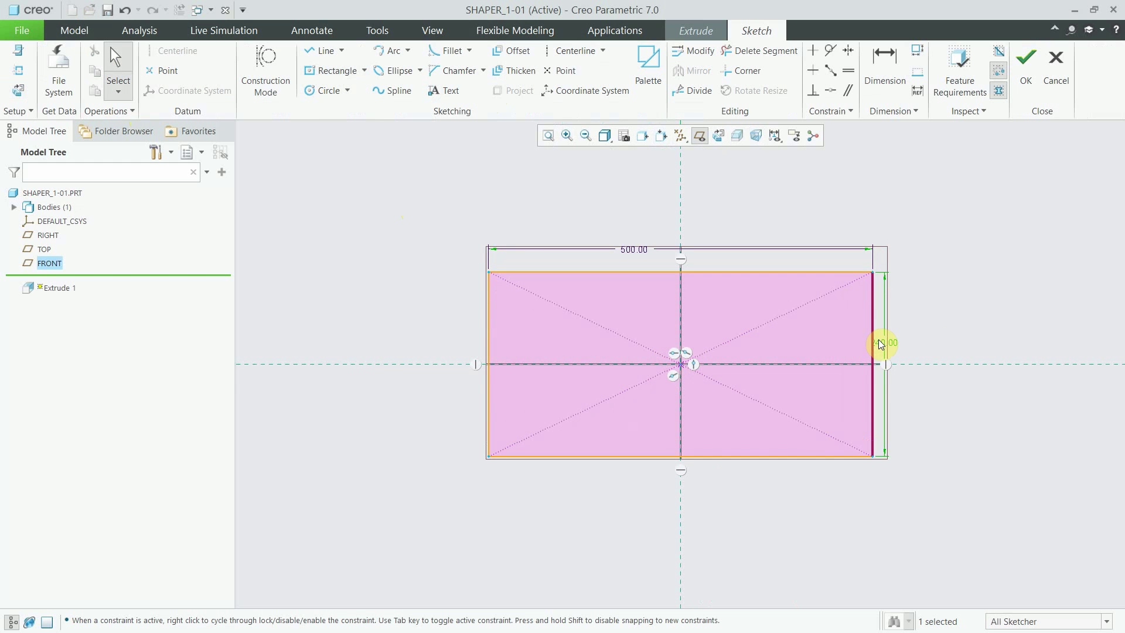
click(1025, 70)
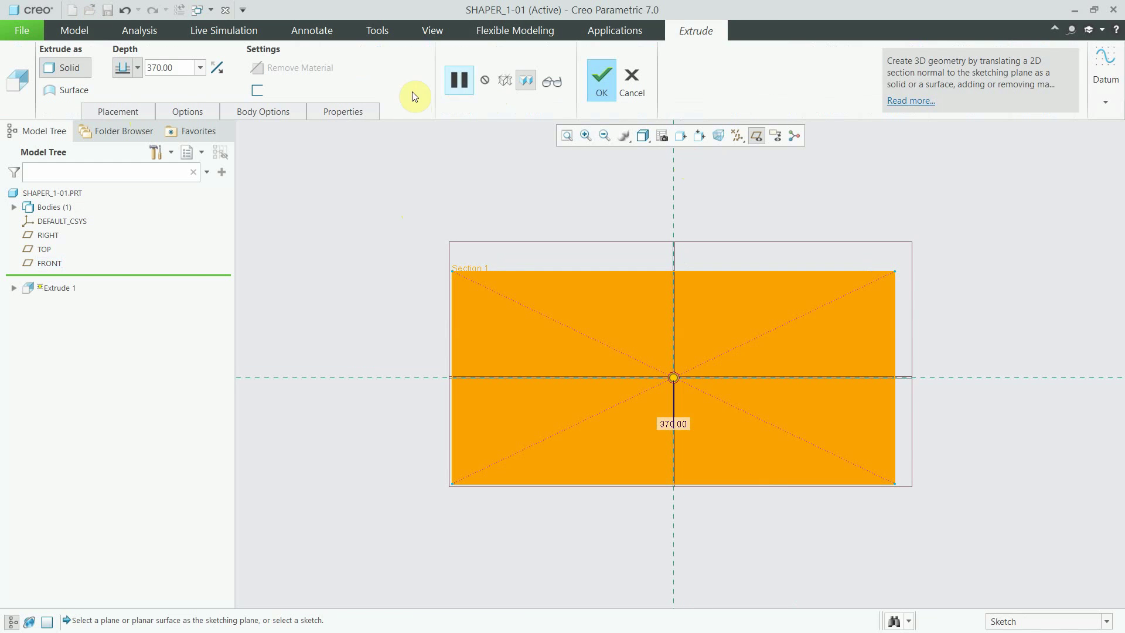
- Extrude the plate symmetrically to a depth of 20
click(138, 68)
click(133, 106)
double_click(174, 72)
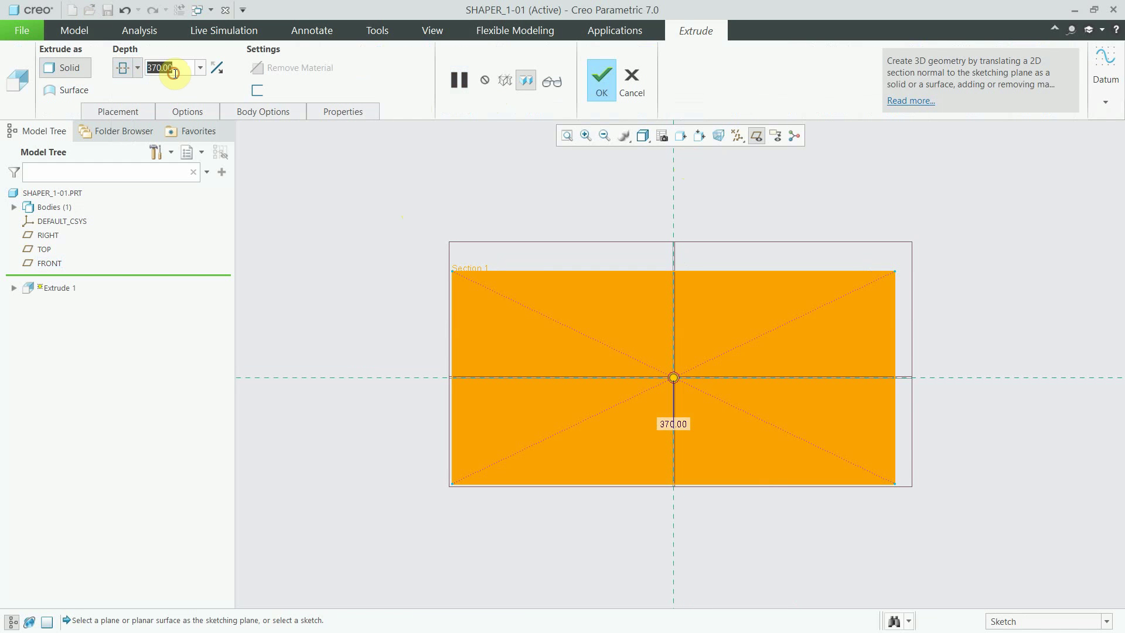
text(20)
key(Return)
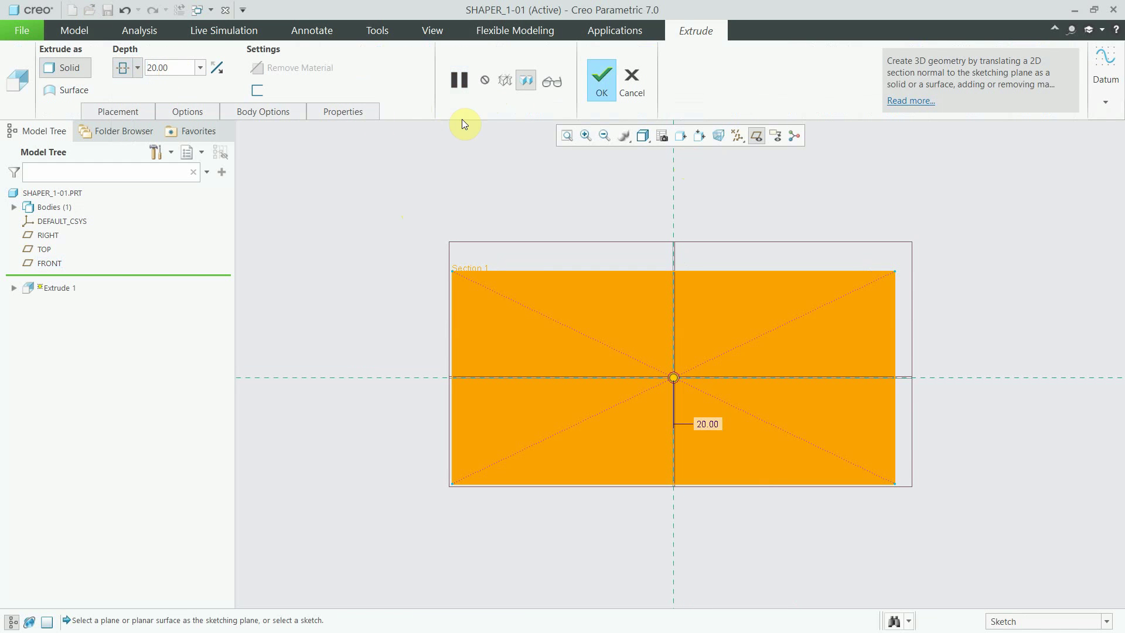
click(590, 80)
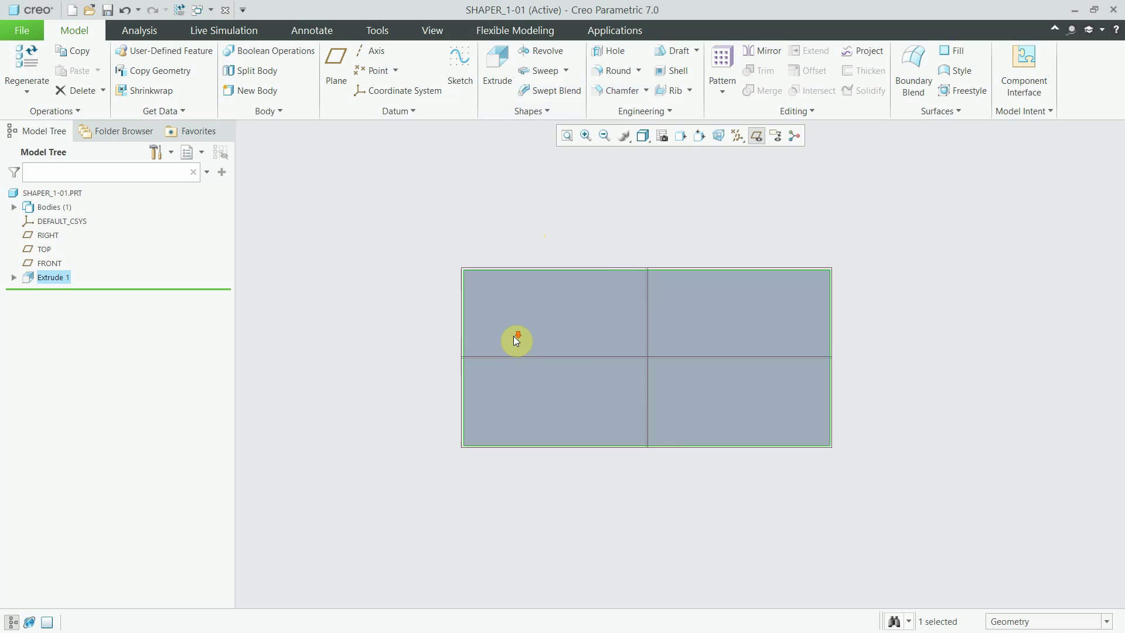
- Start a round and pick the first vertical corner edge of the plate
middle_drag(539, 309, 632, 214)
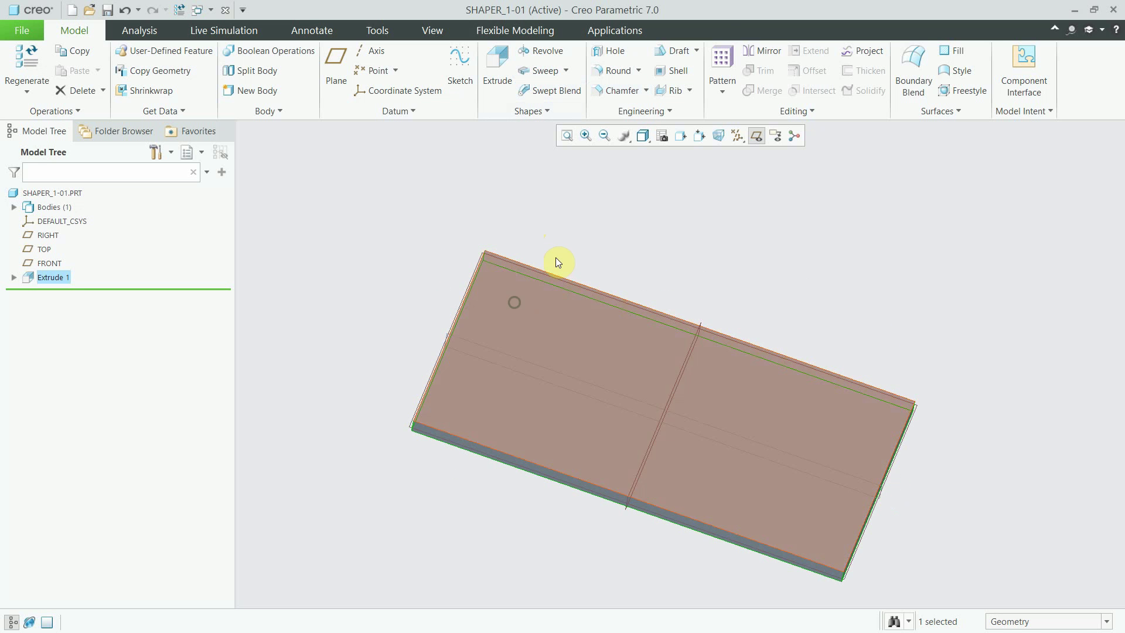
click(613, 70)
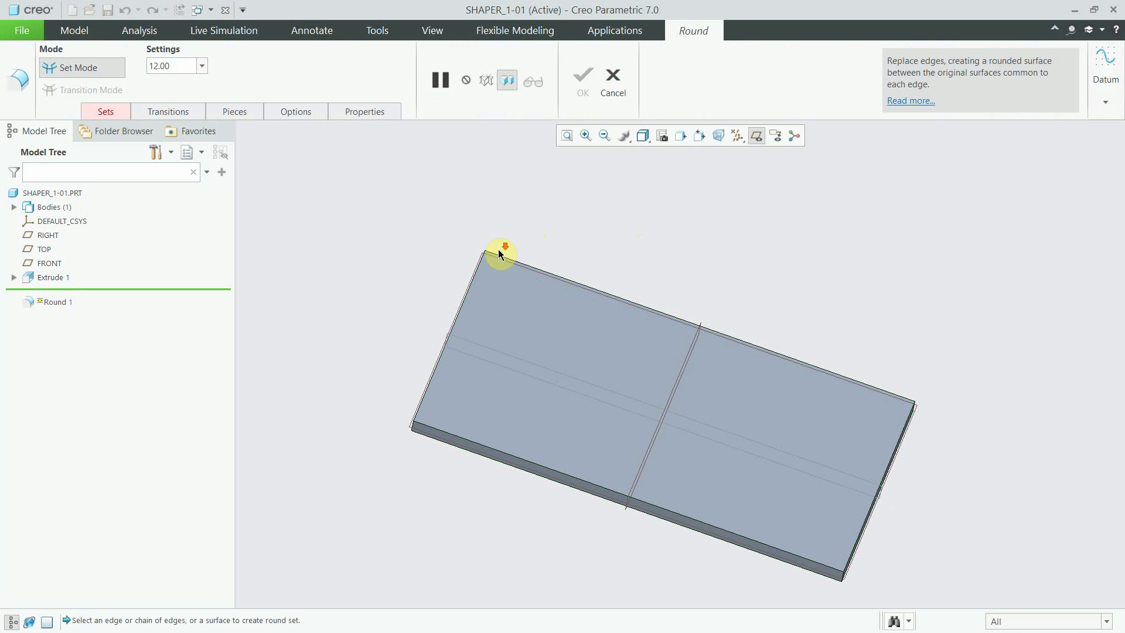
scroll(492, 251, down, 5)
middle_drag(470, 262, 465, 259)
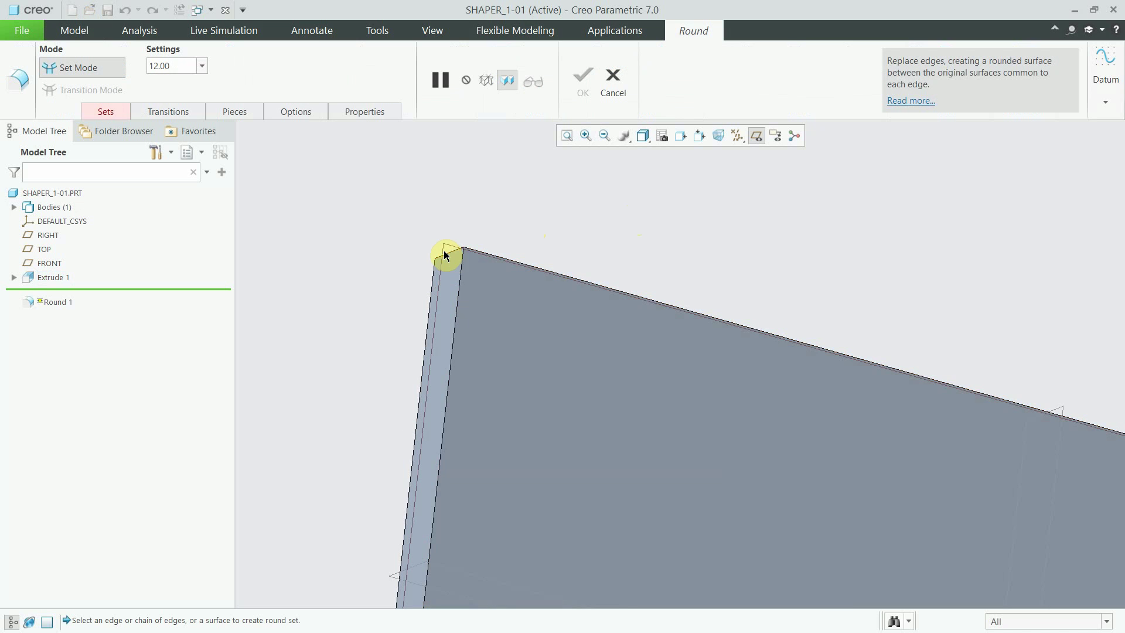
click(450, 260)
scroll(465, 227, up, 3)
scroll(418, 511, down, 3)
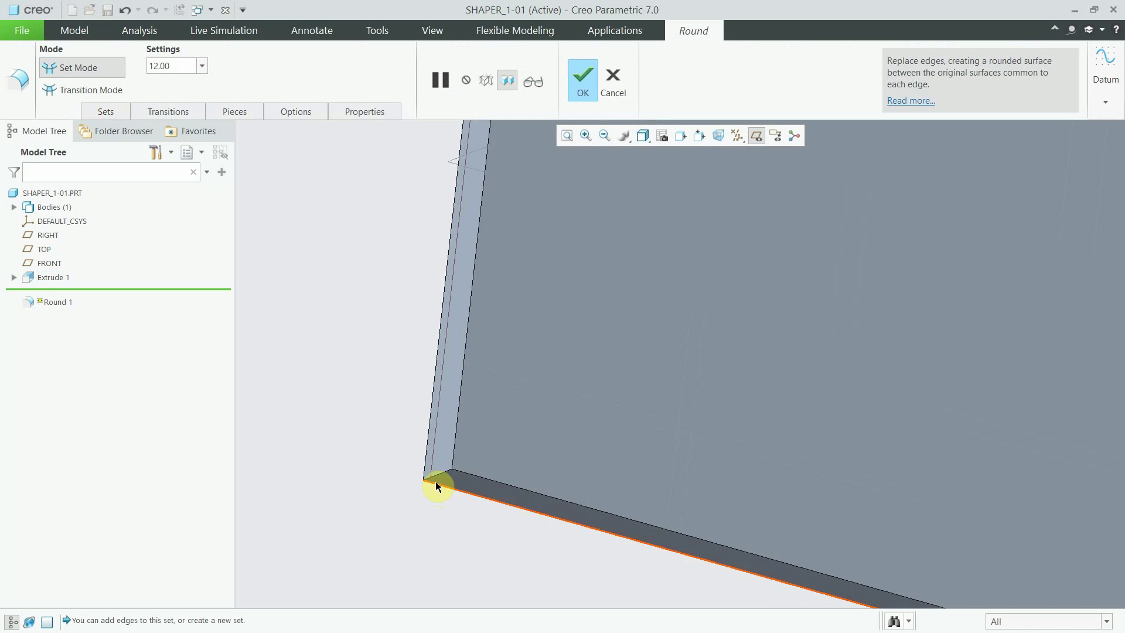
scroll(435, 482, up, 4)
scroll(397, 442, up, 2)
scroll(596, 504, down, 4)
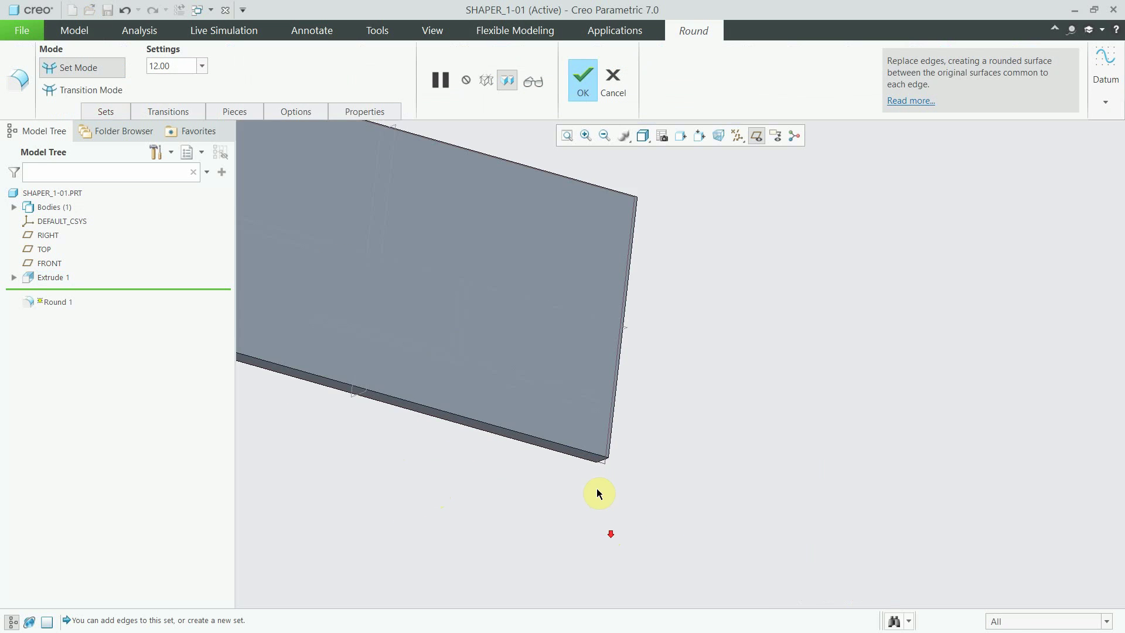
- Add the remaining corner edges and finish Round 1 at radius 12
mouse_move(596, 487)
middle_down()
mouse_move(525, 439)
mouse_move(701, 547)
middle_up()
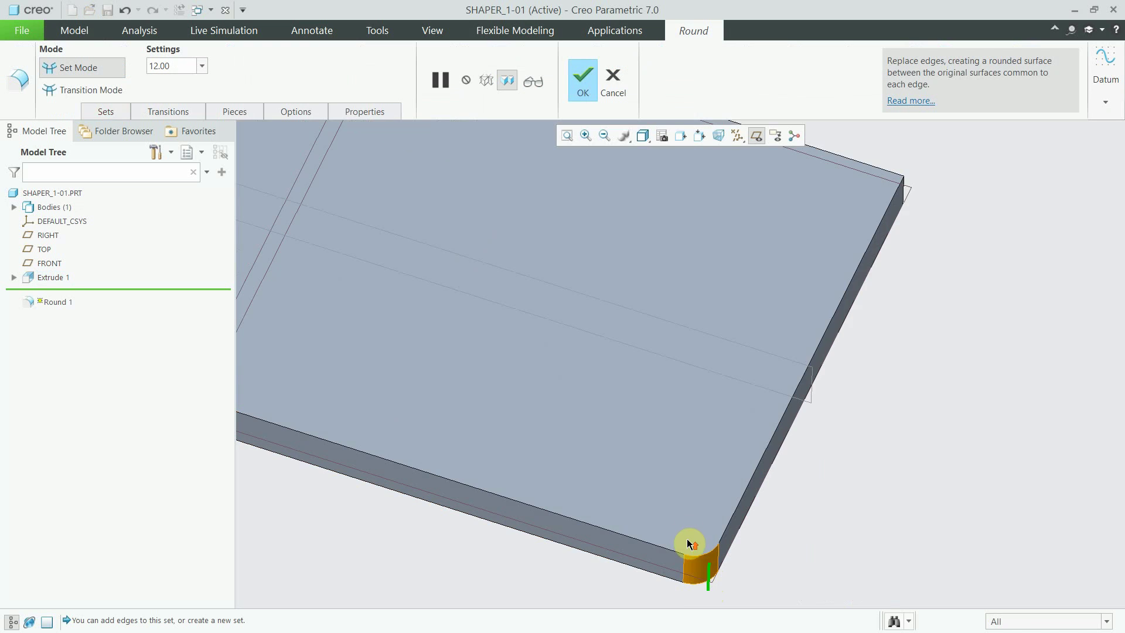
scroll(791, 394, up, 3)
scroll(790, 322, down, 4)
click(792, 335)
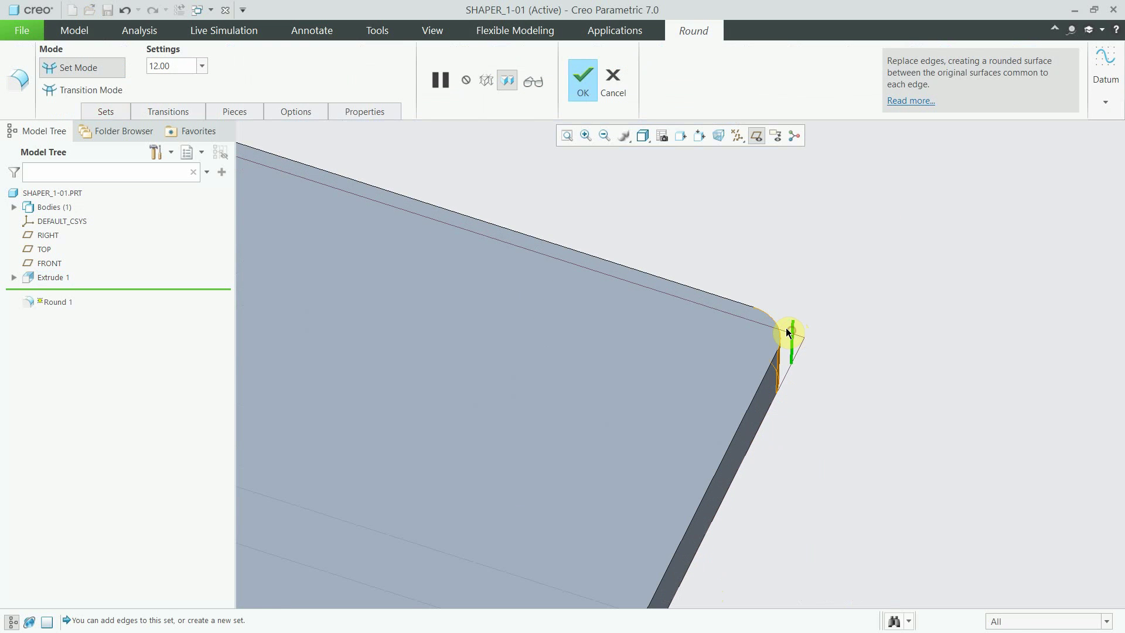
click(583, 81)
scroll(816, 367, up, 4)
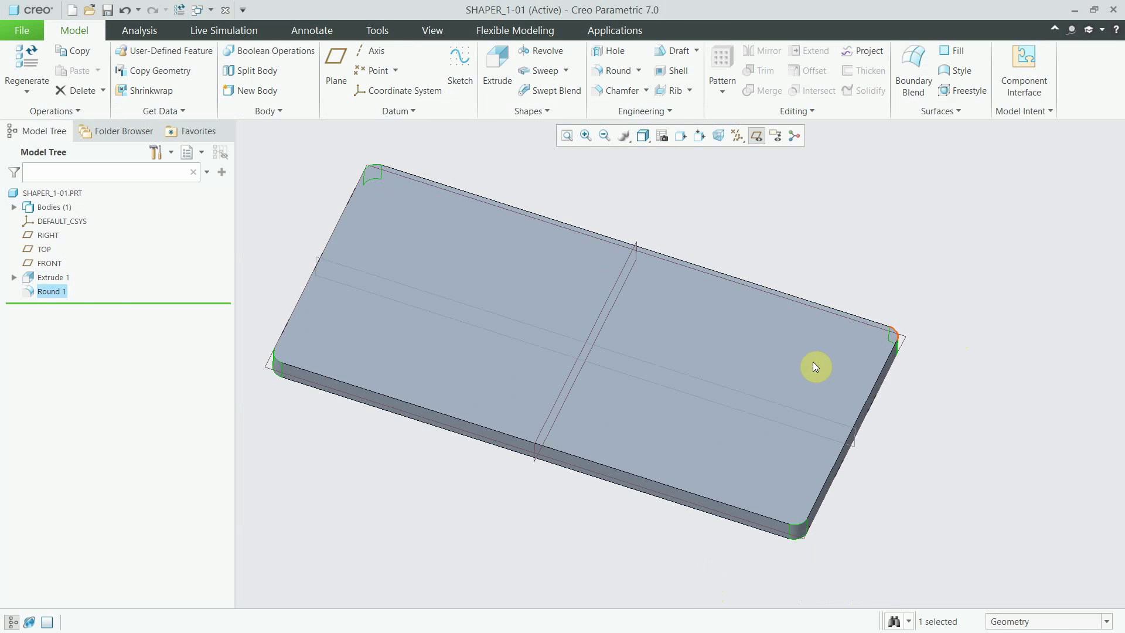
mouse_move(816, 367)
middle_down()
mouse_move(830, 291)
mouse_move(841, 344)
mouse_move(826, 399)
middle_up()
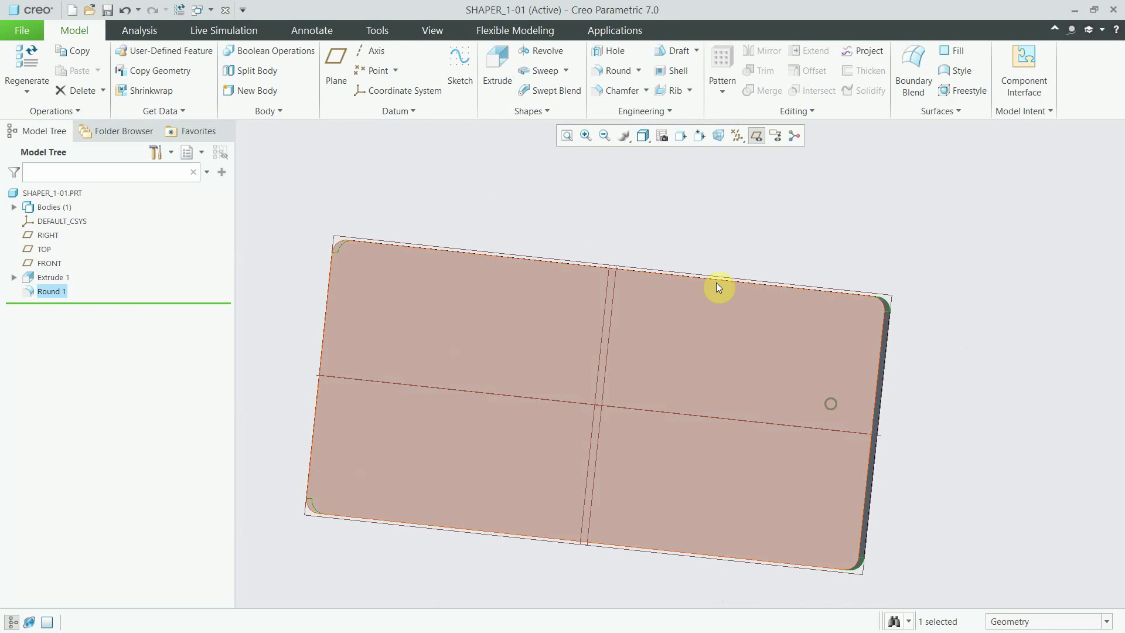
- Start a standard ISO tapped hole with countersink and counterbore enabled
click(697, 193)
click(619, 58)
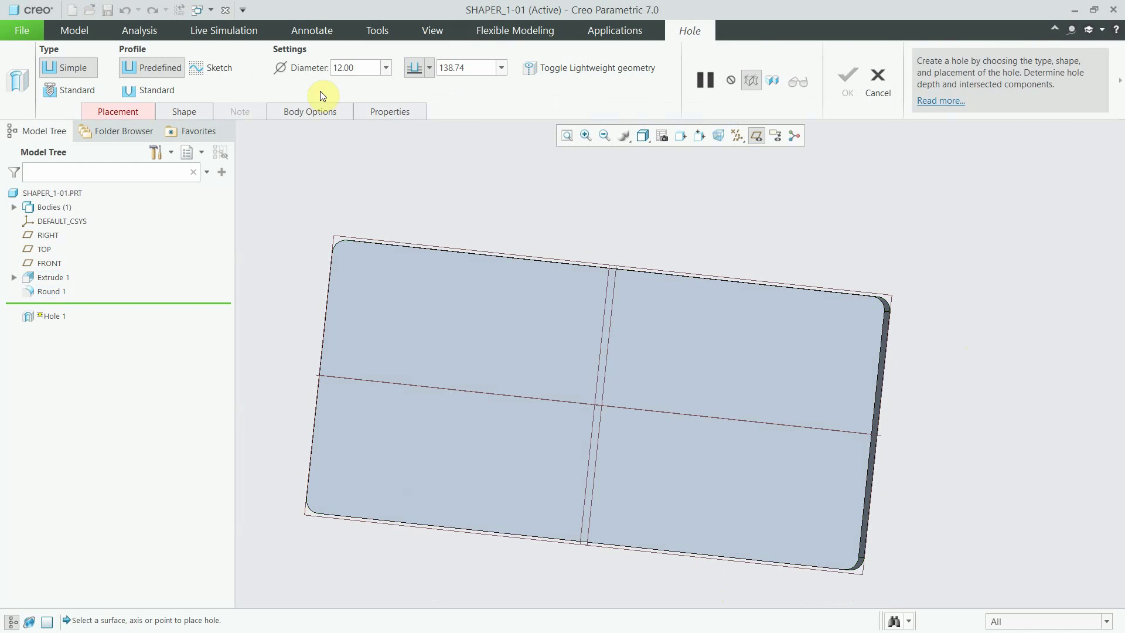
click(96, 90)
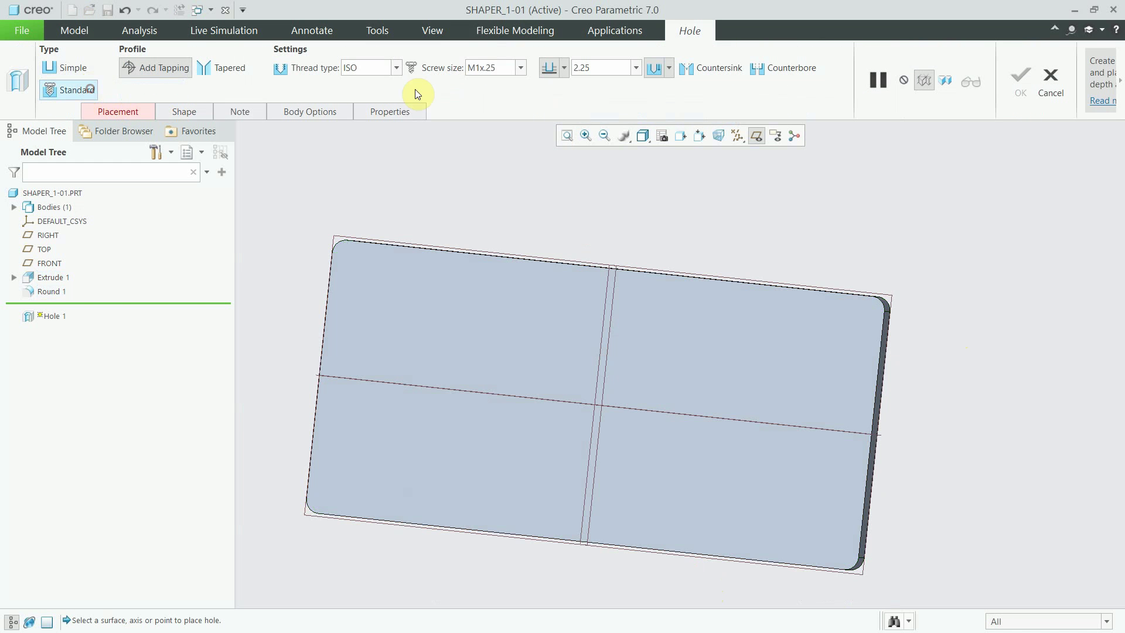
click(519, 67)
click(785, 68)
click(712, 68)
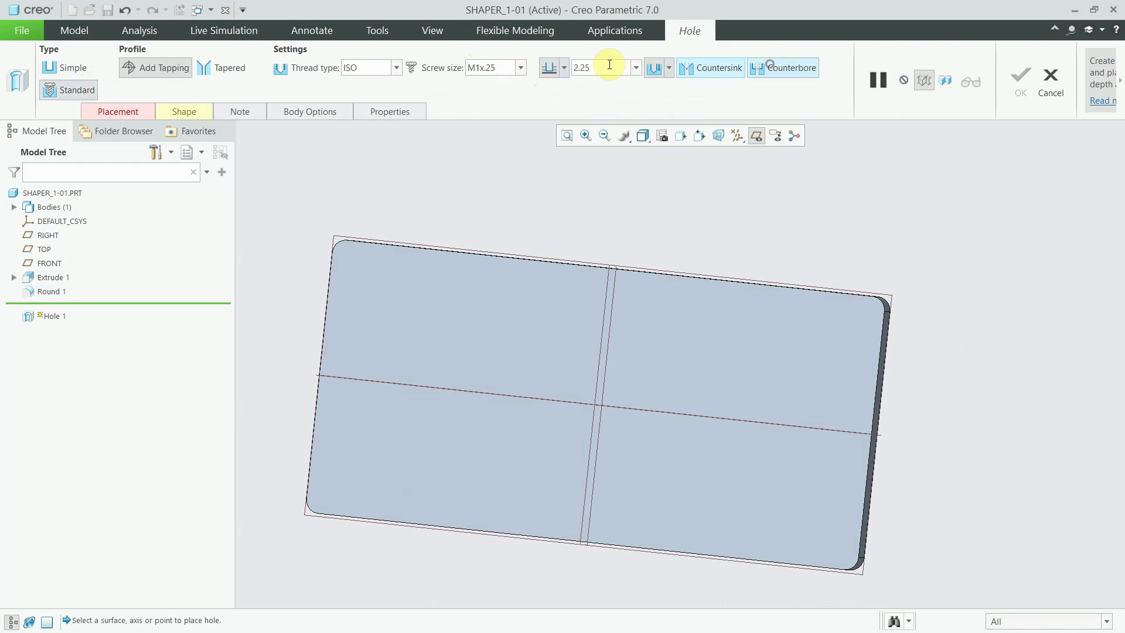
- Set the counterbore diameter to 18 and depth to 10, dismissing the range warning
click(185, 112)
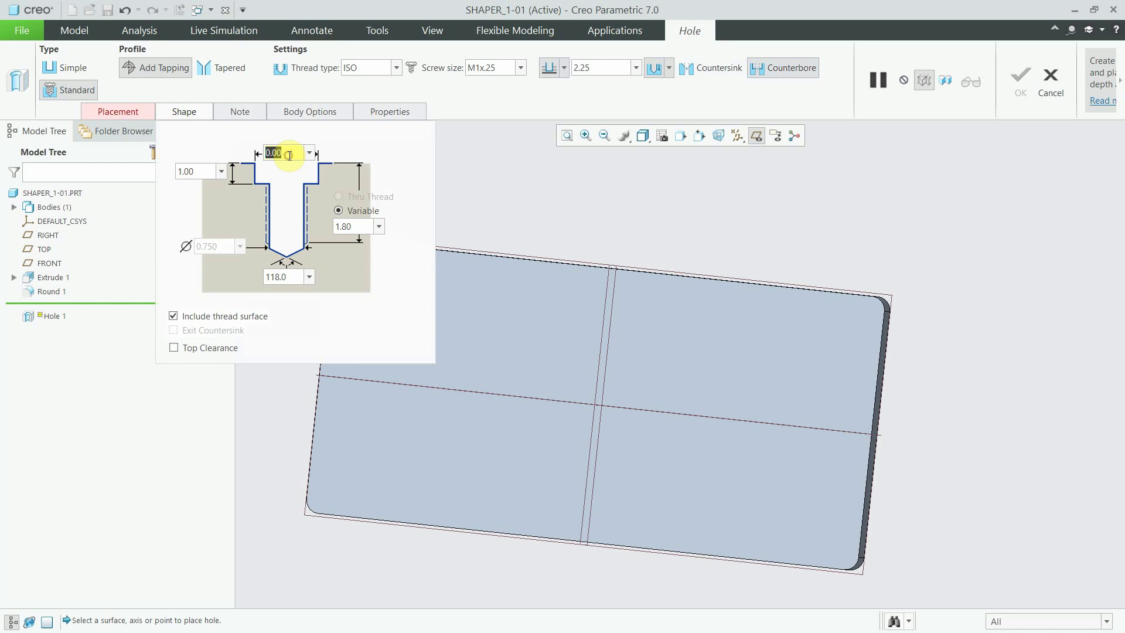
text(18)
key(Return)
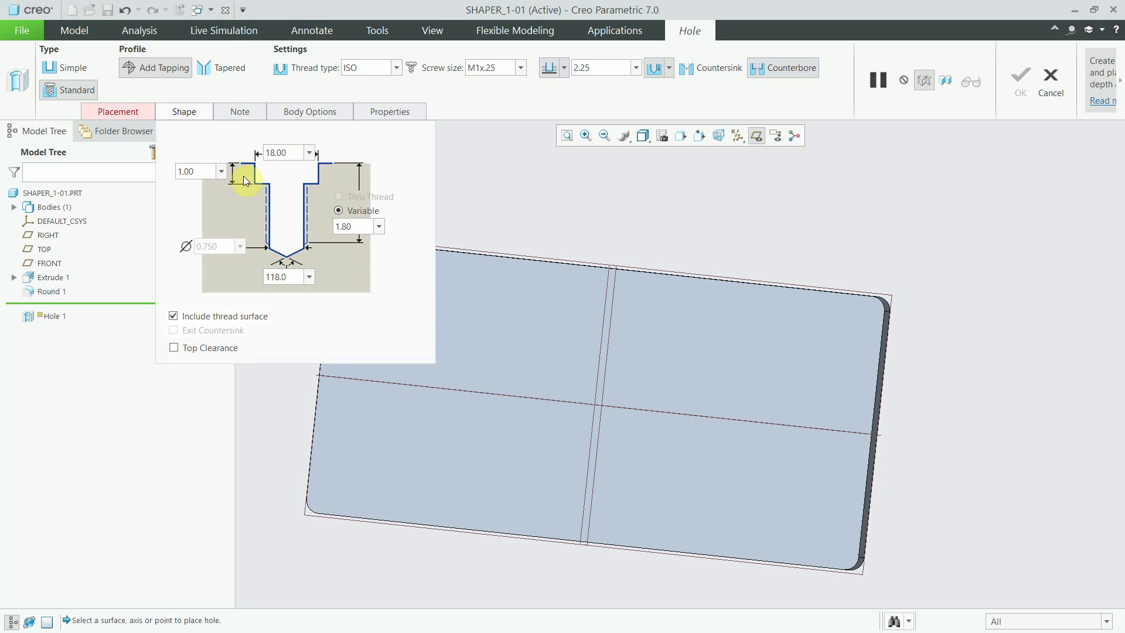
double_click(195, 171)
text(10)
key(Return)
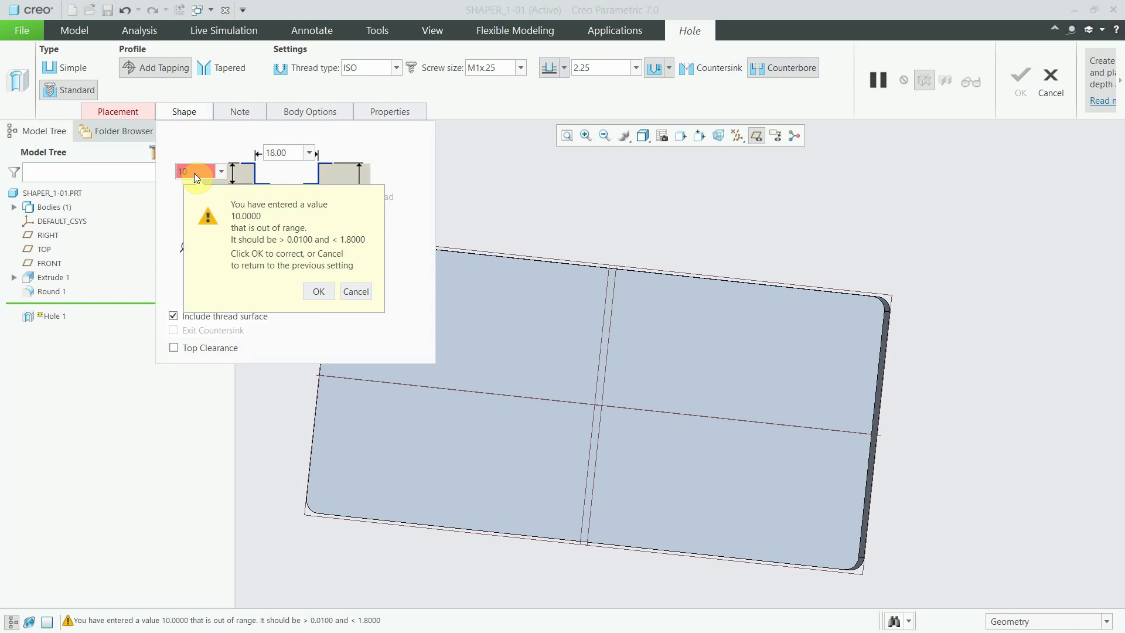
click(313, 296)
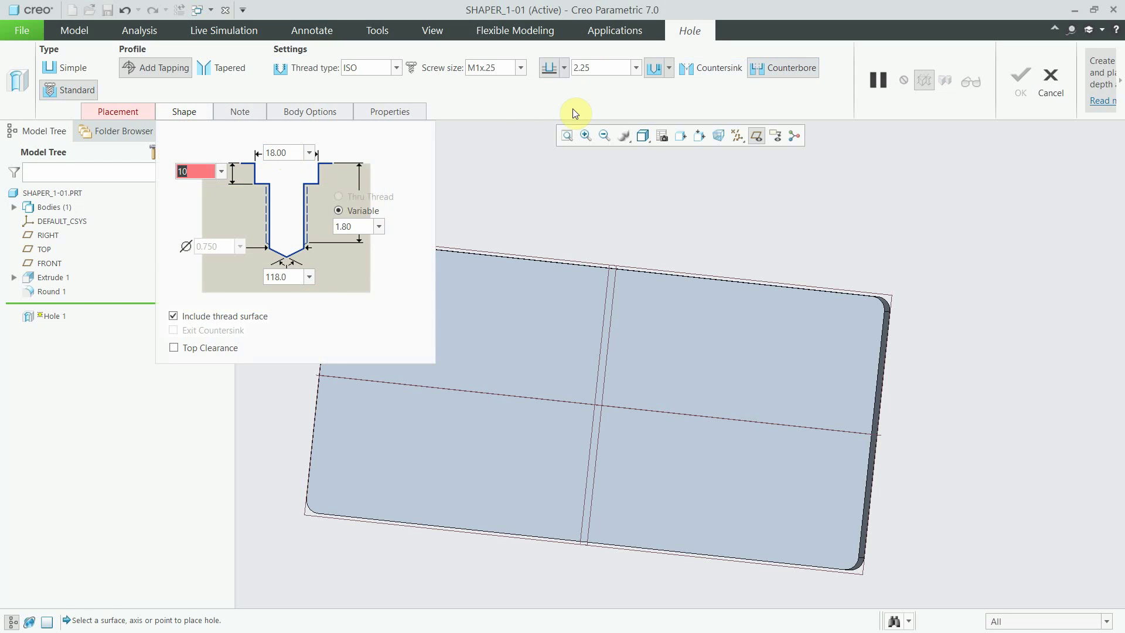
- Change the hole's screw size to M11x1
click(518, 72)
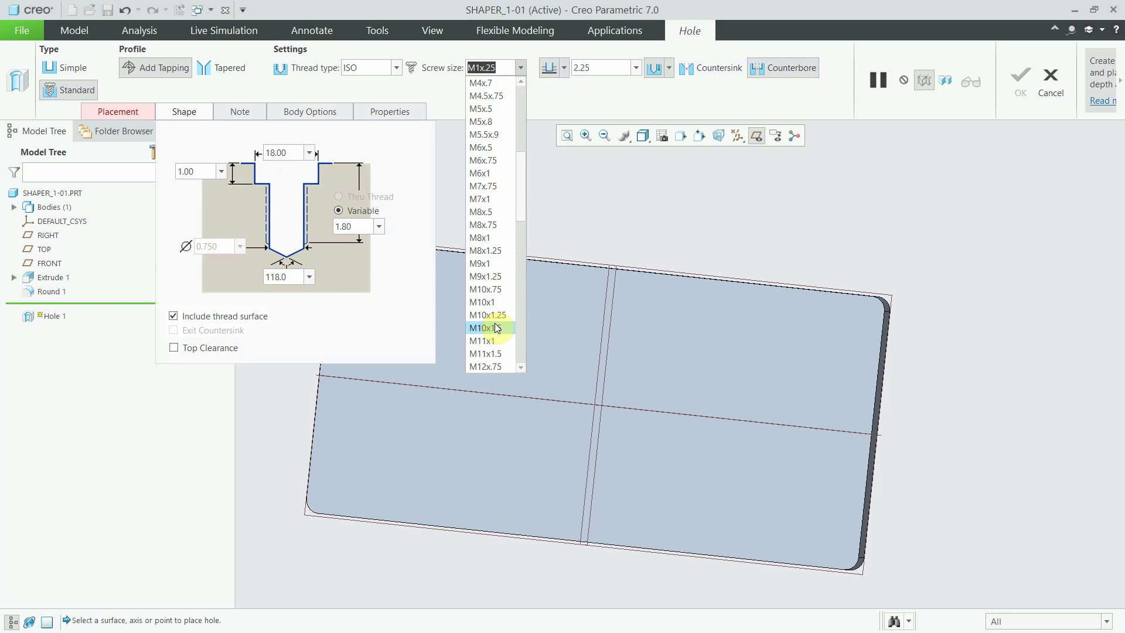
scroll(496, 328, down, 3)
click(497, 328)
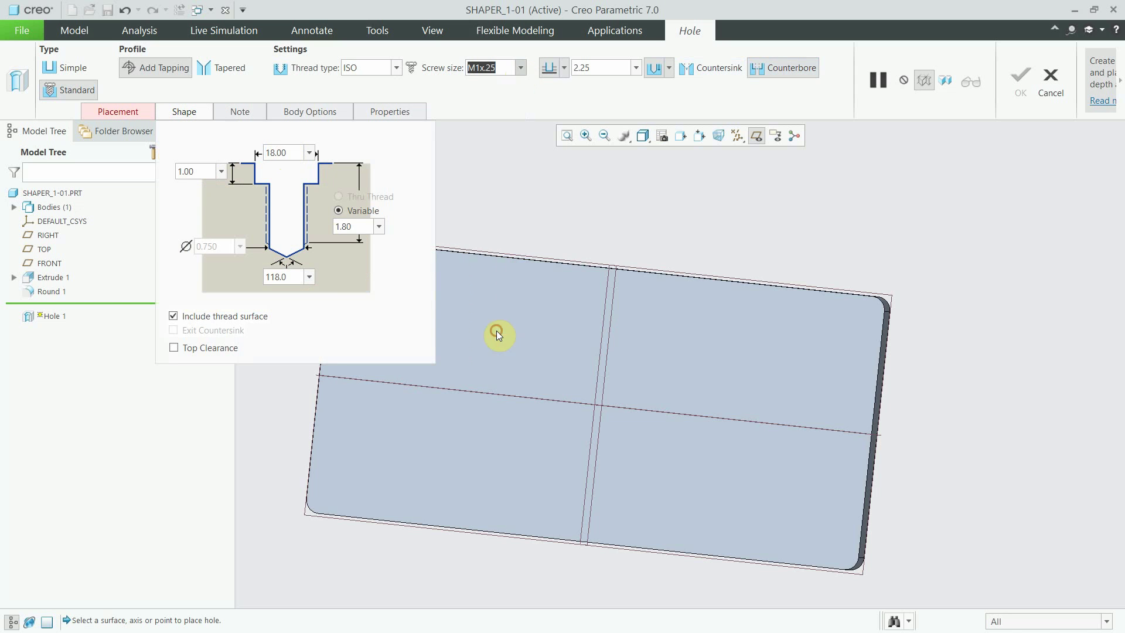
click(520, 67)
scroll(491, 317, up, 3)
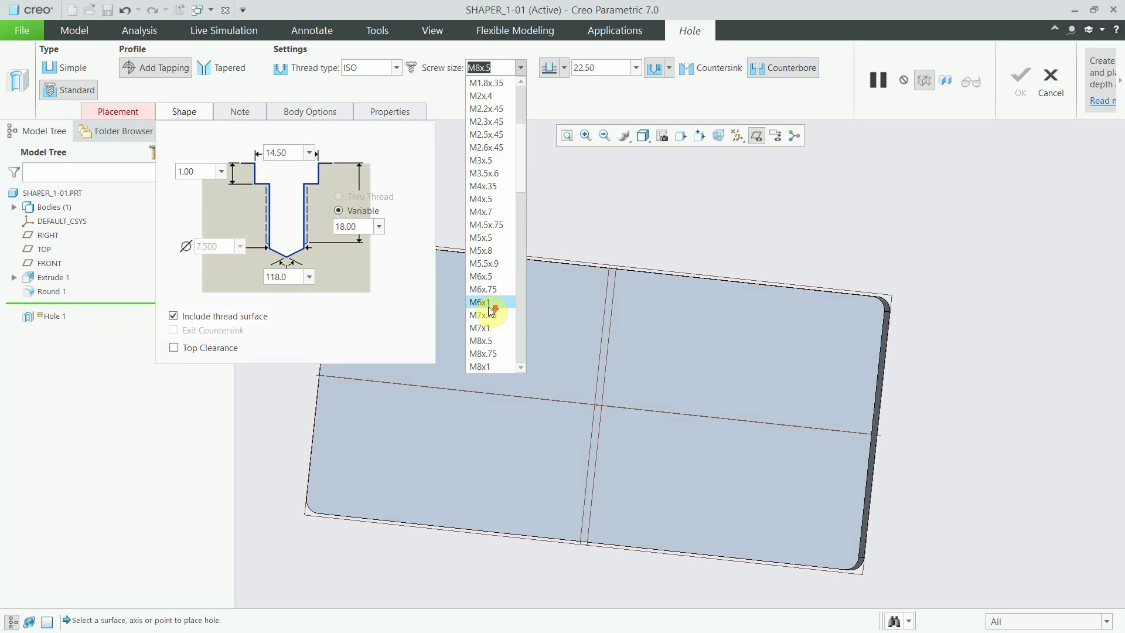
scroll(491, 317, down, 3)
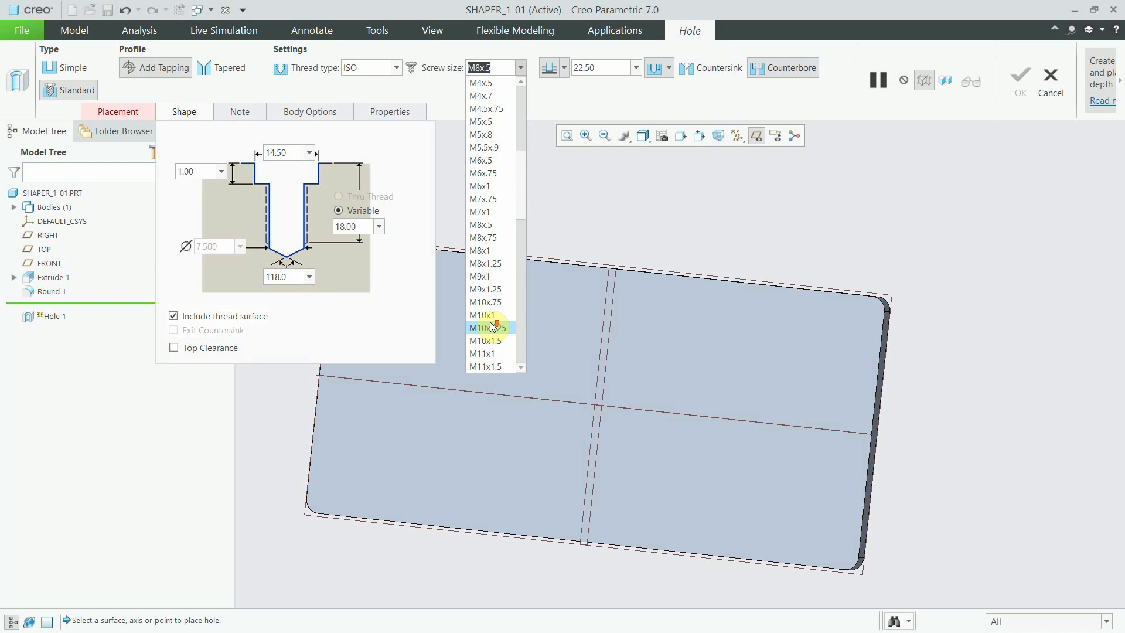
click(492, 353)
- Set the hole's depth values to 10.00 and 20.00
double_click(210, 170)
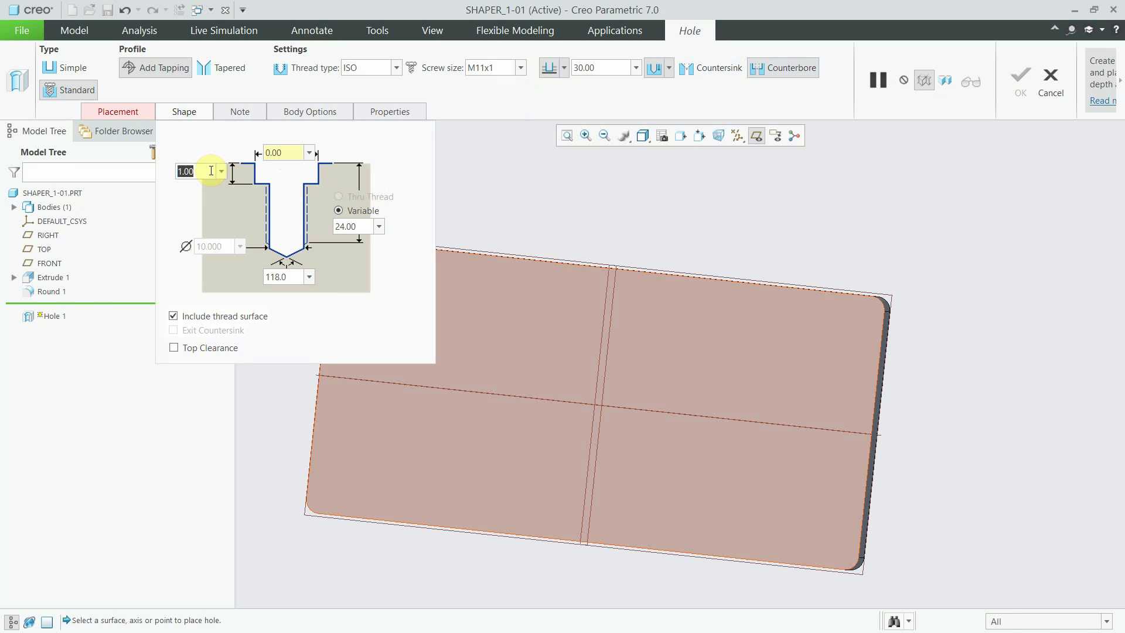
text(10)
key(Return)
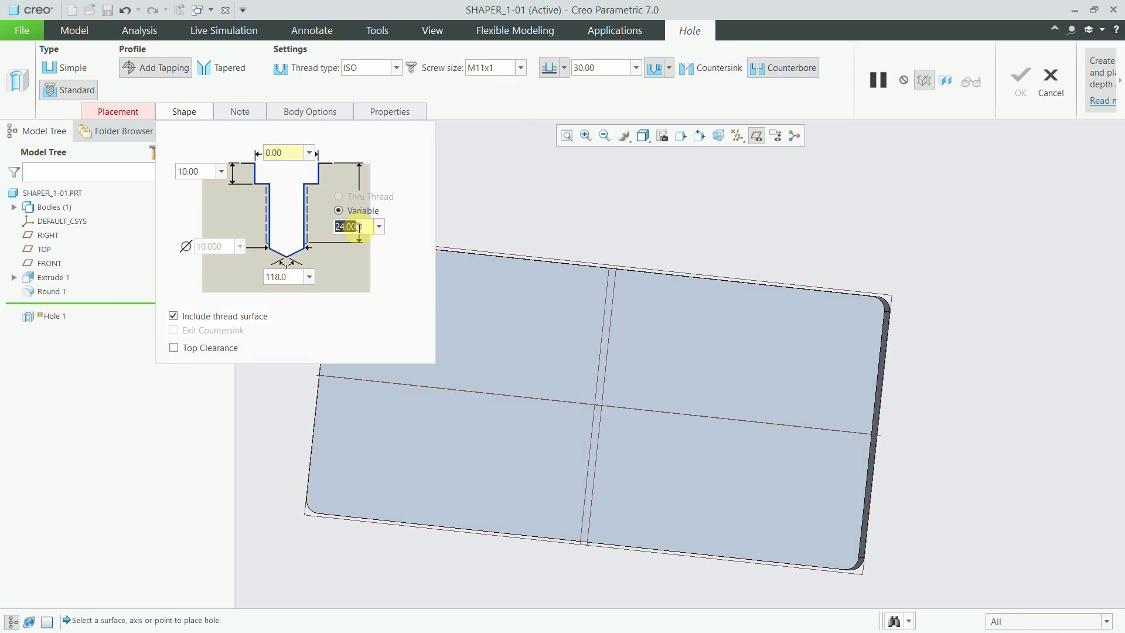
text(20)
key(Return)
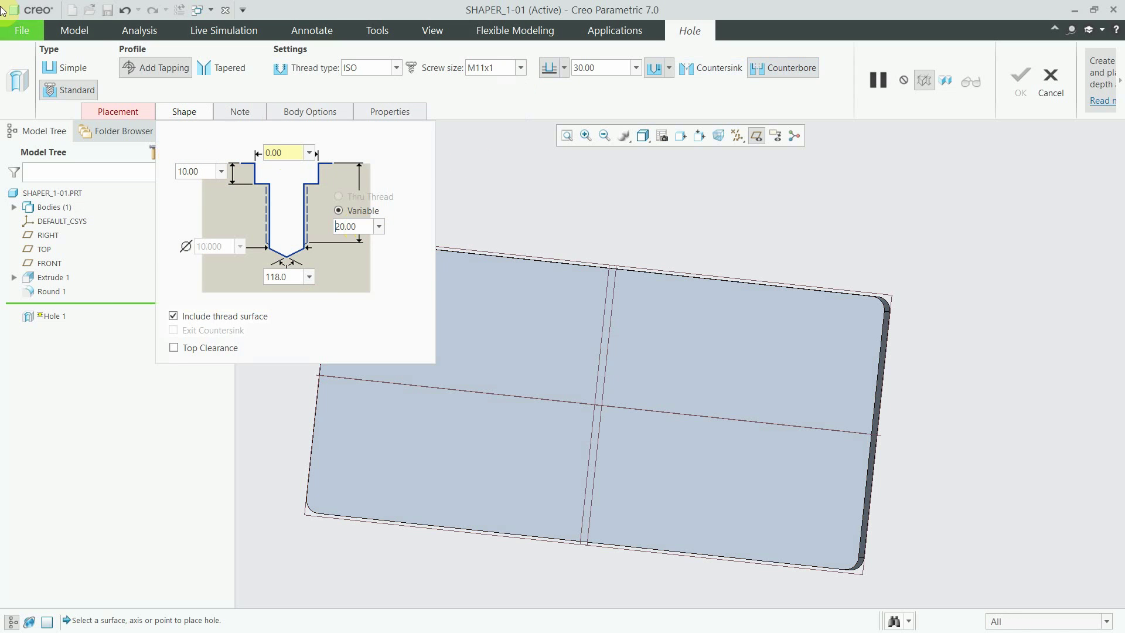
click(117, 112)
scroll(644, 257, down, 3)
- Place the hole on the plate's top face, referenced to the TOP plane and rounded edge
scroll(707, 344, up, 2)
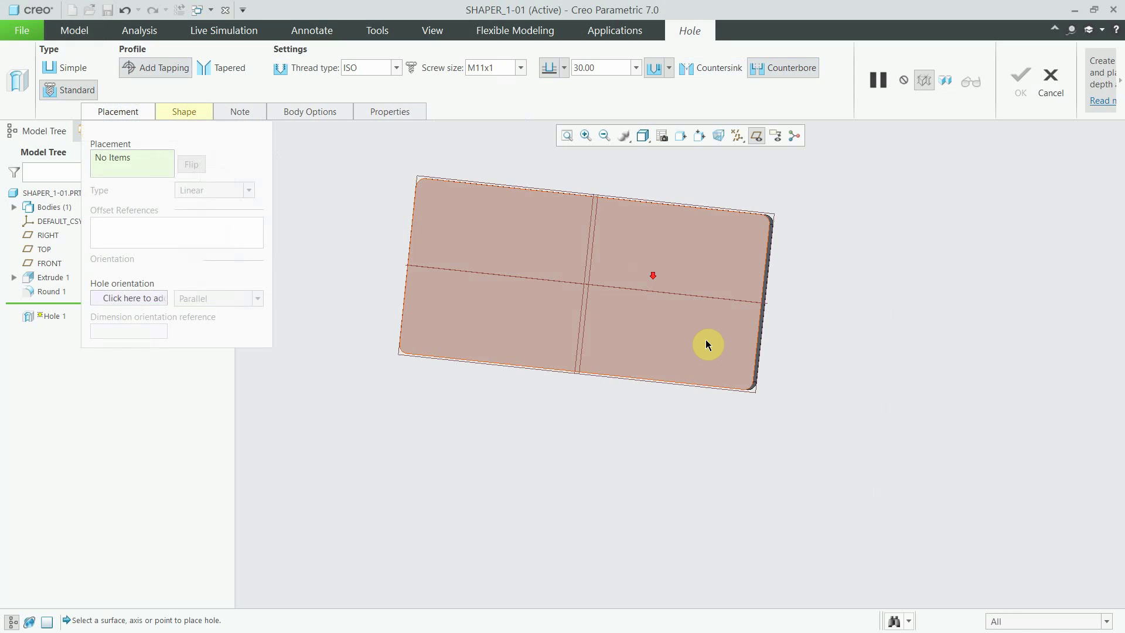
click(709, 343)
scroll(721, 334, down, 3)
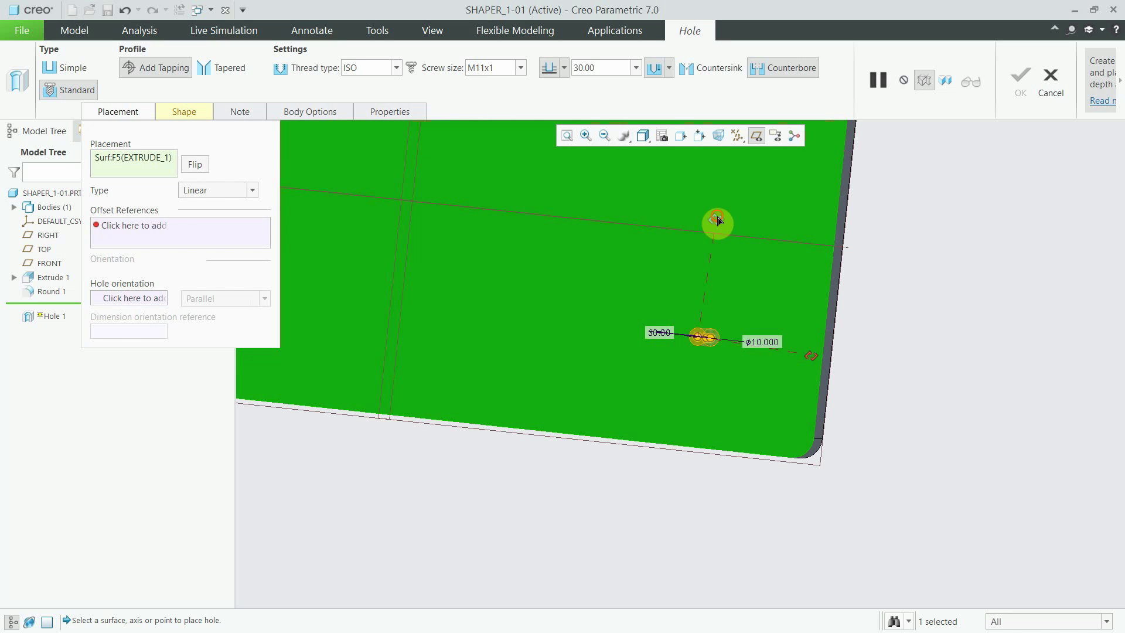
drag(717, 221, 722, 237)
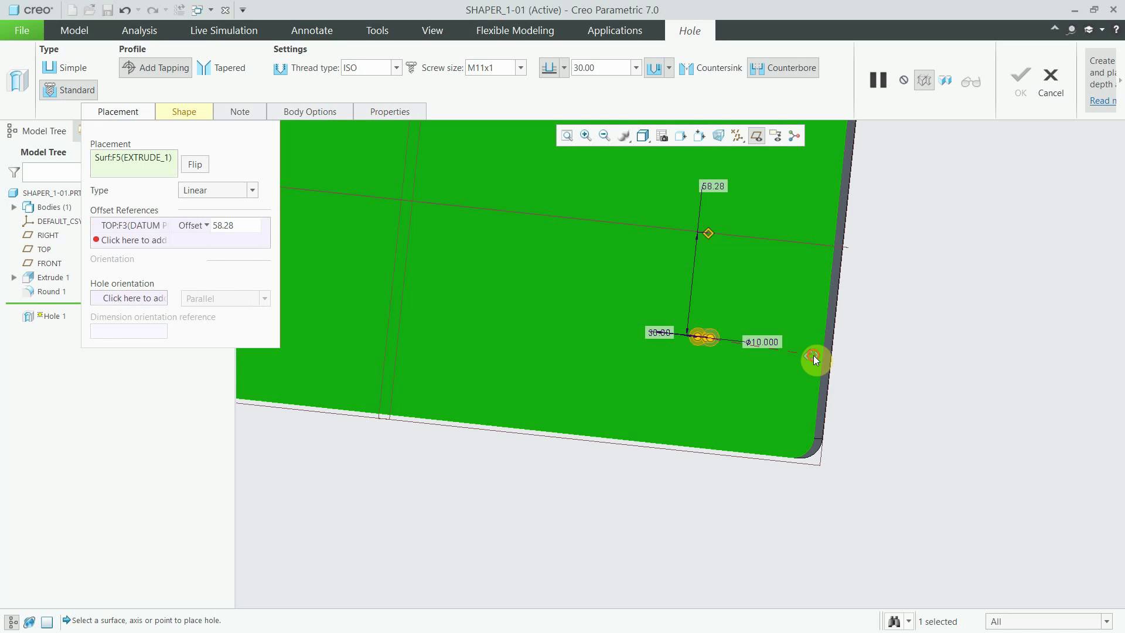
drag(812, 356, 823, 351)
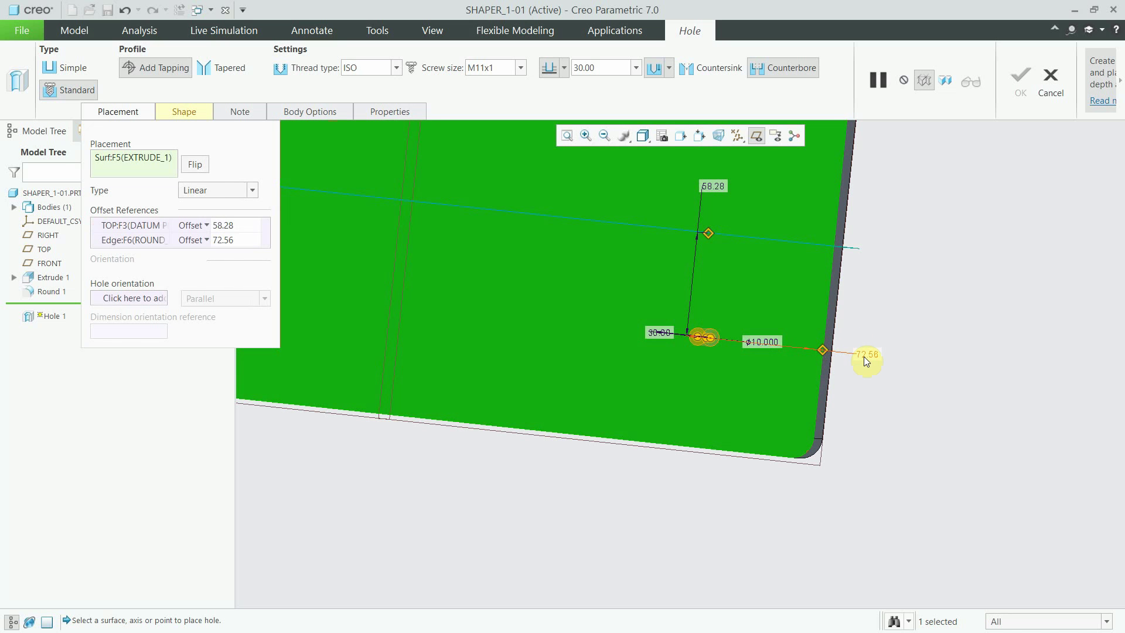
- Set the hole offsets to 74 from TOP and 48 (30+18) from the rounded edge
click(238, 228)
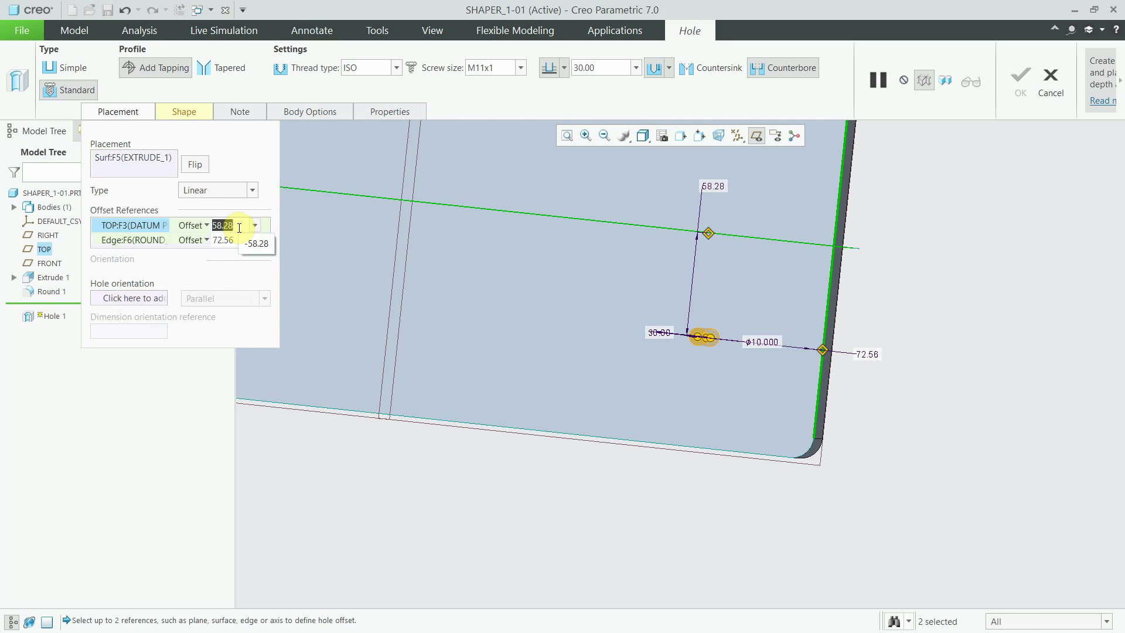
text(74)
key(Return)
click(239, 238)
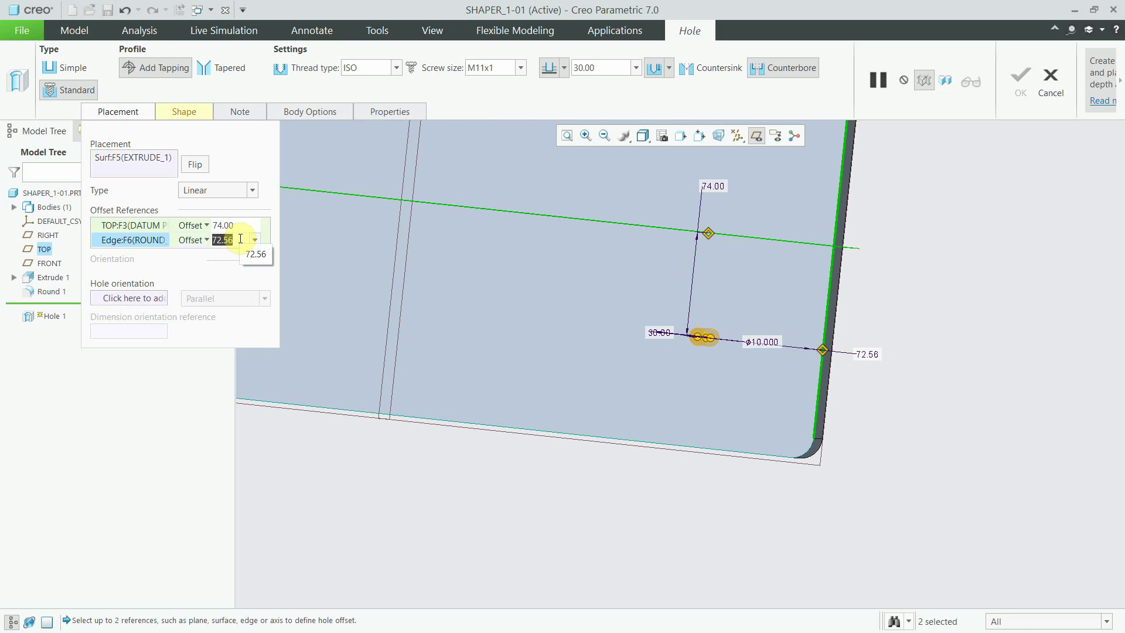
text(30+18)
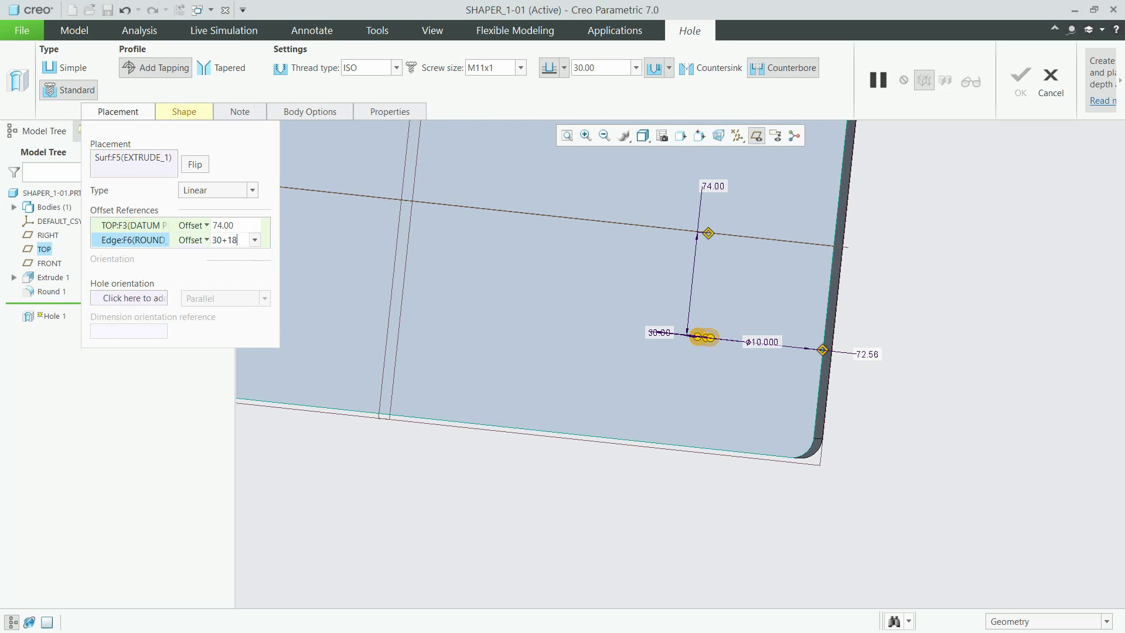
key(Return)
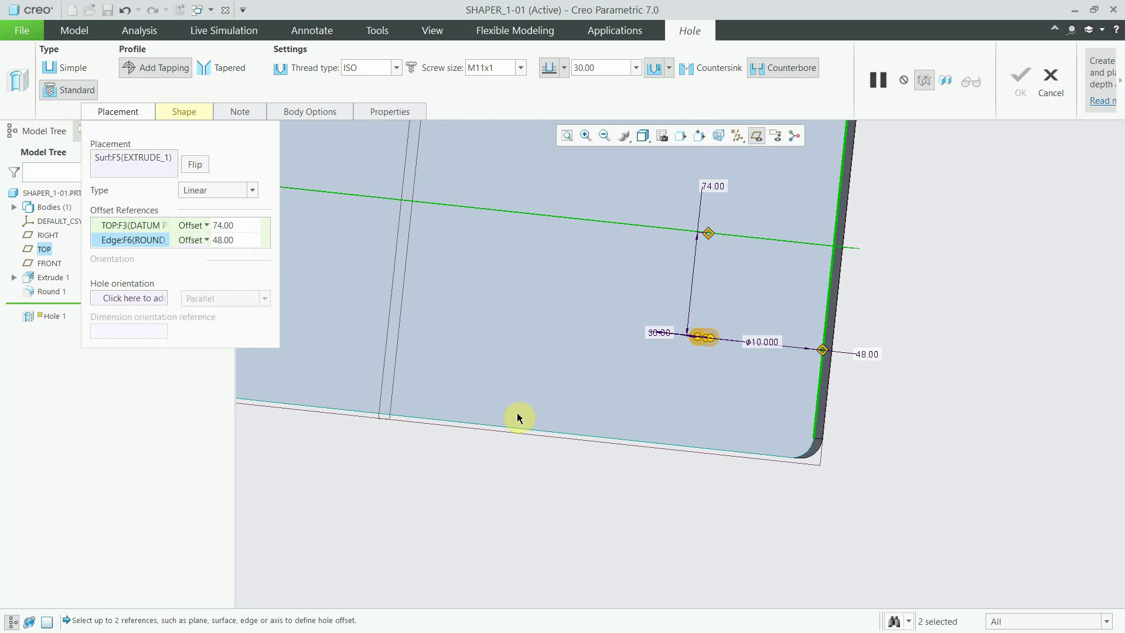
mouse_move(703, 342)
middle_down()
mouse_move(710, 202)
mouse_move(726, 251)
mouse_move(725, 319)
middle_up()
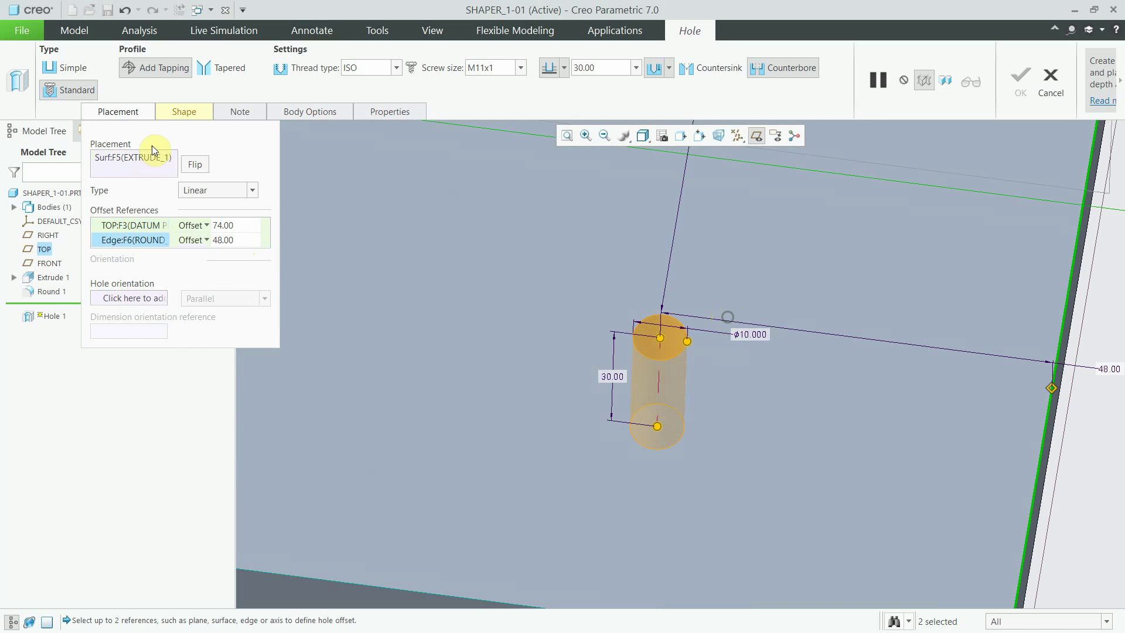
- Set the hole's top width to 18 and thread depth to 10, then finish Hole 1
click(178, 117)
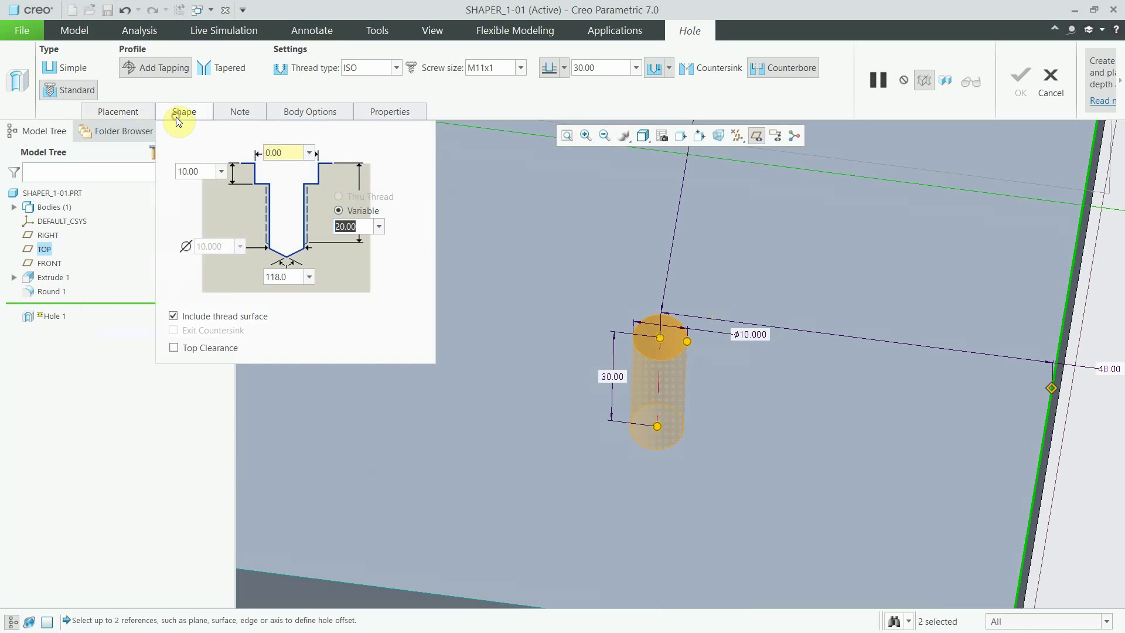
click(279, 151)
text(18)
key(Return)
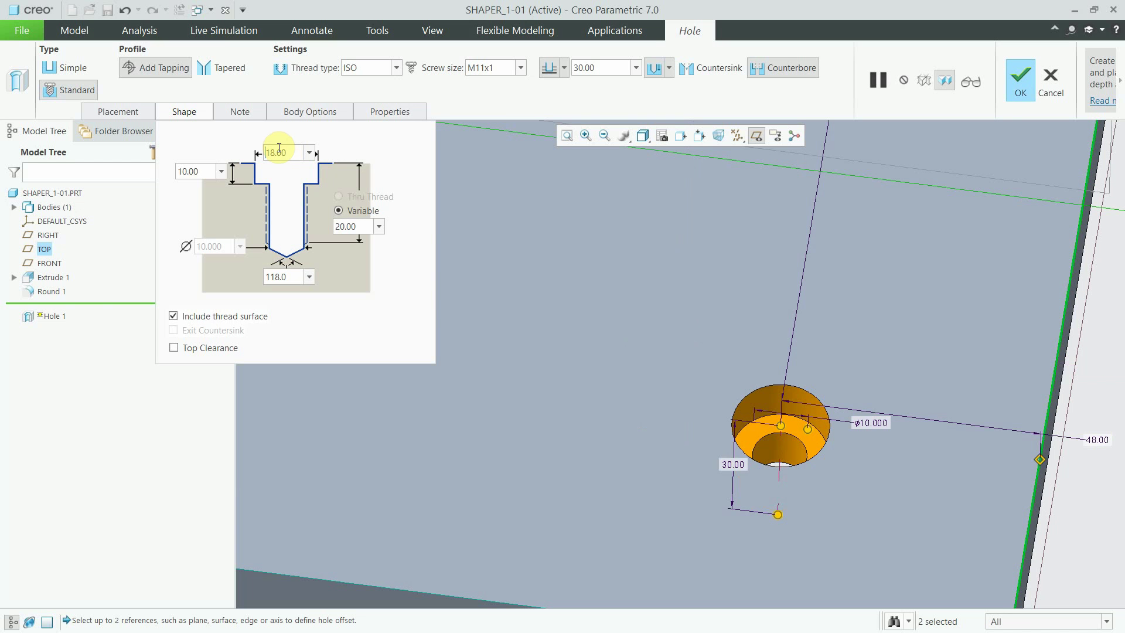
mouse_move(638, 261)
middle_down()
mouse_move(658, 492)
mouse_move(657, 280)
mouse_move(668, 382)
middle_up()
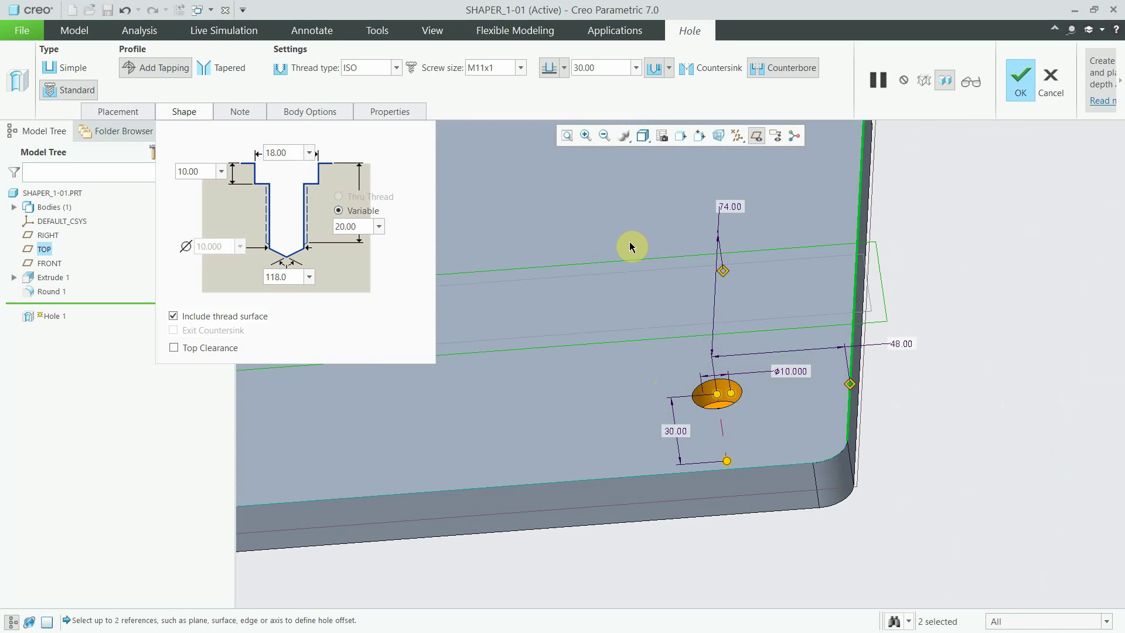
click(352, 226)
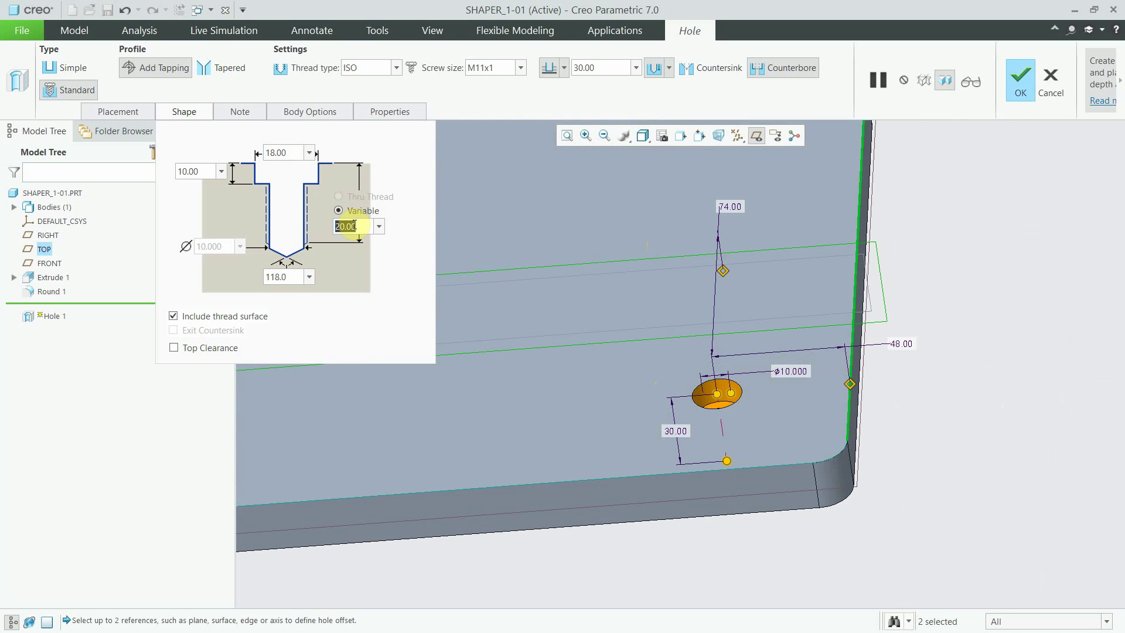
text(10)
key(Return)
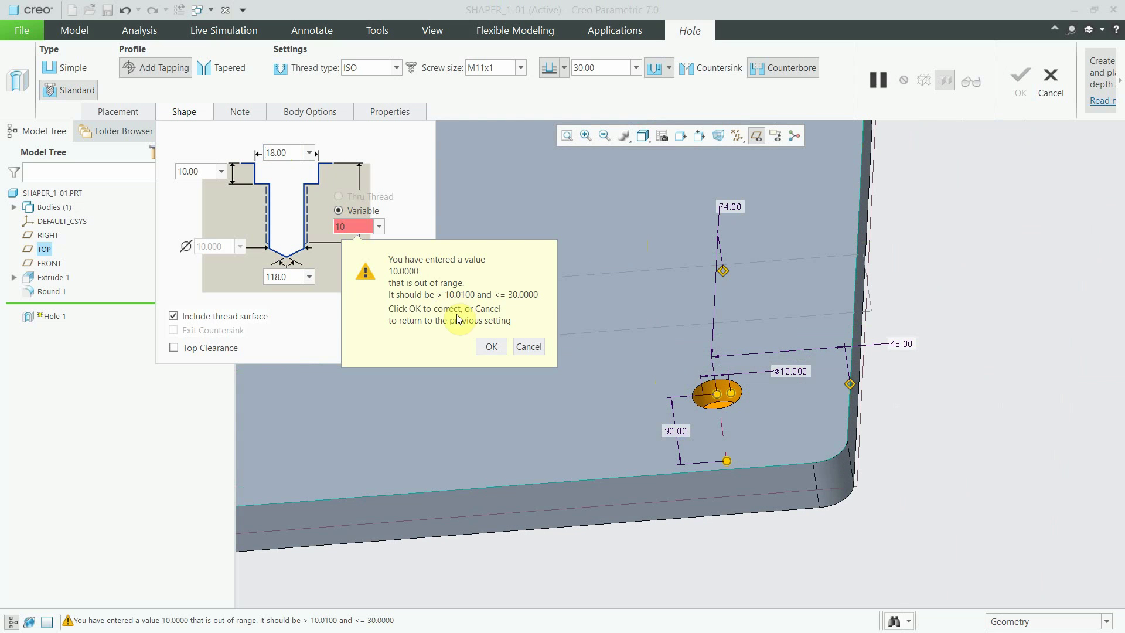
click(492, 345)
text(20)
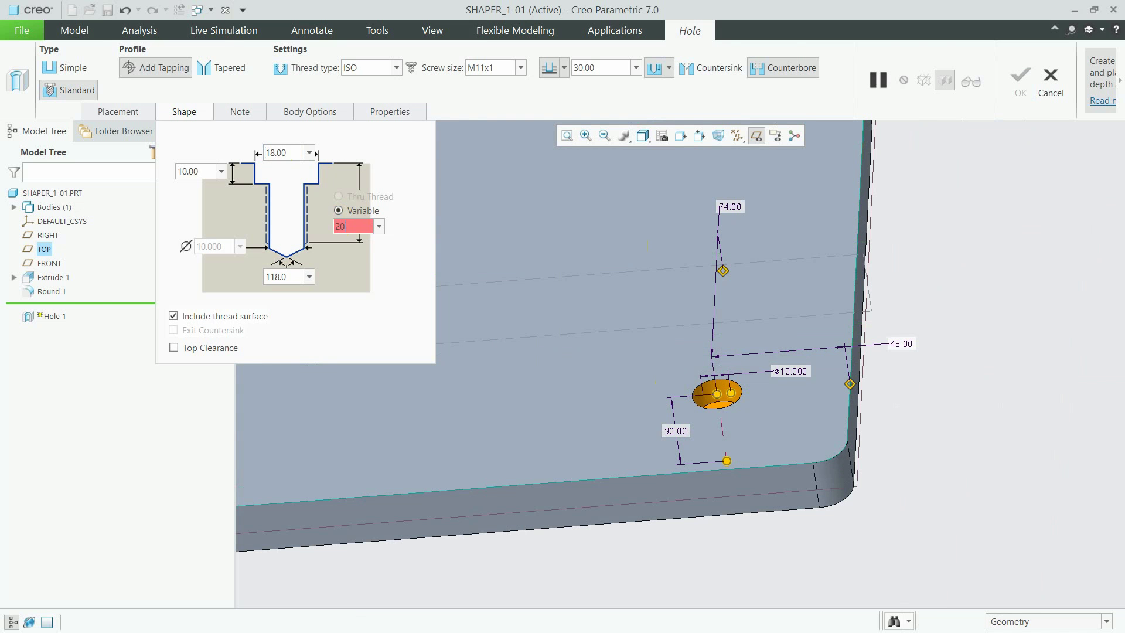
click(1020, 79)
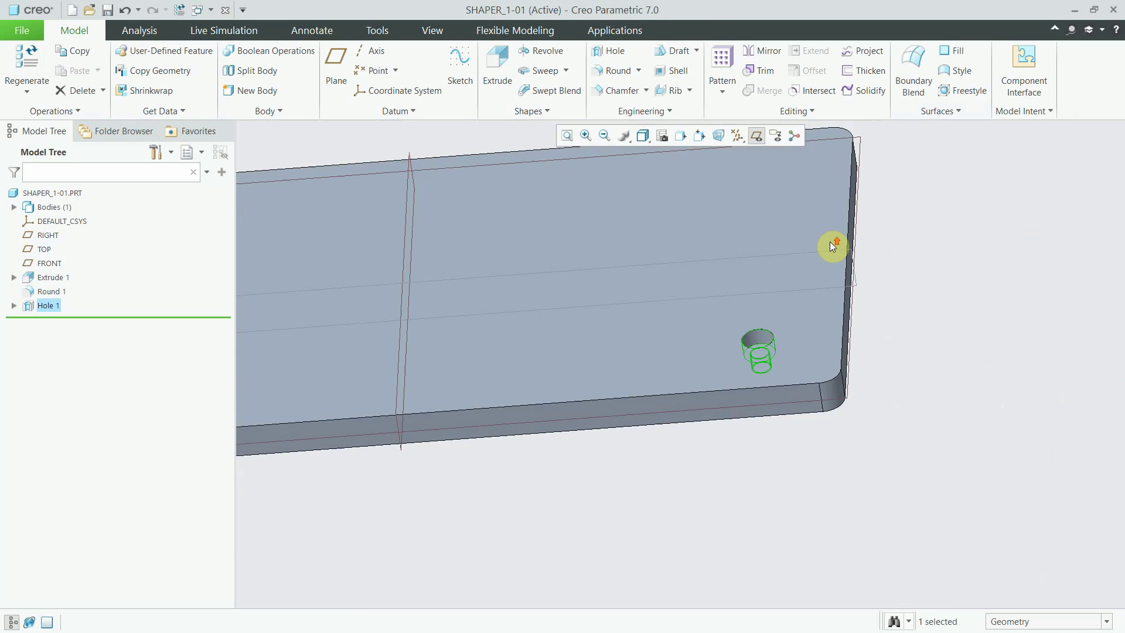
- Start a direction pattern of Hole 1 along TOP with 148 (74+74) spacing
scroll(831, 243, down, 4)
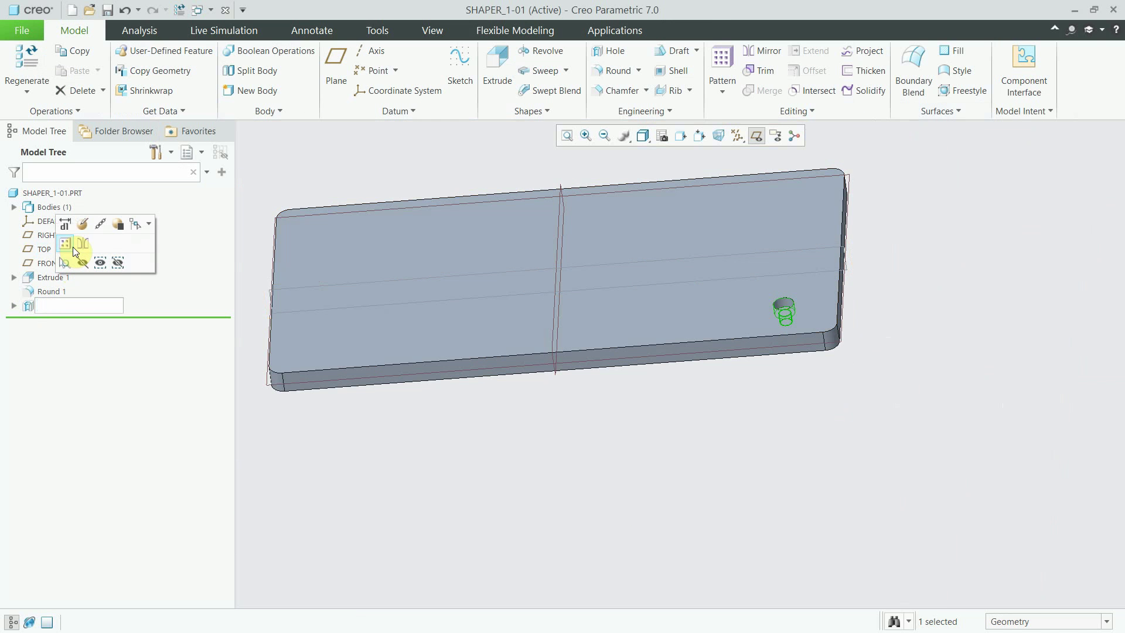
click(65, 245)
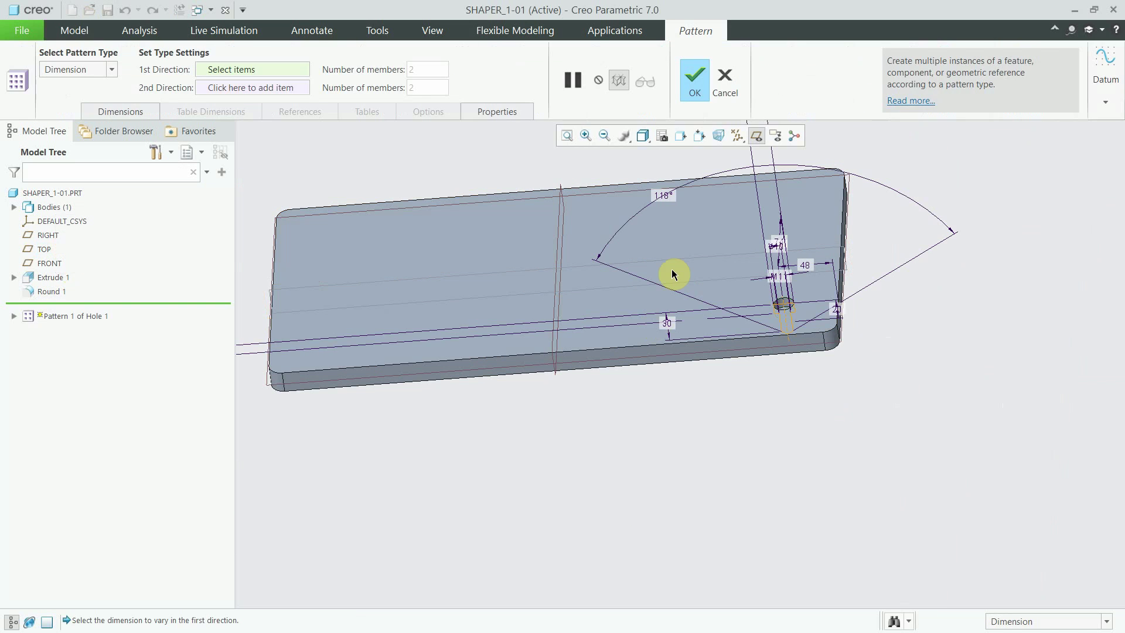
click(111, 69)
click(105, 98)
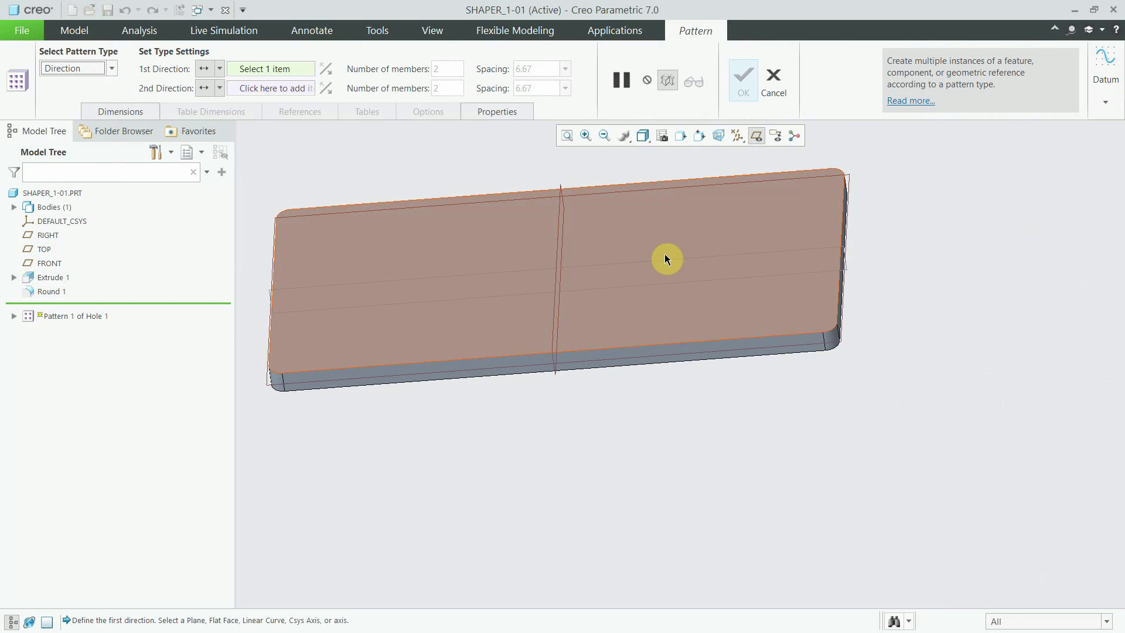
click(665, 261)
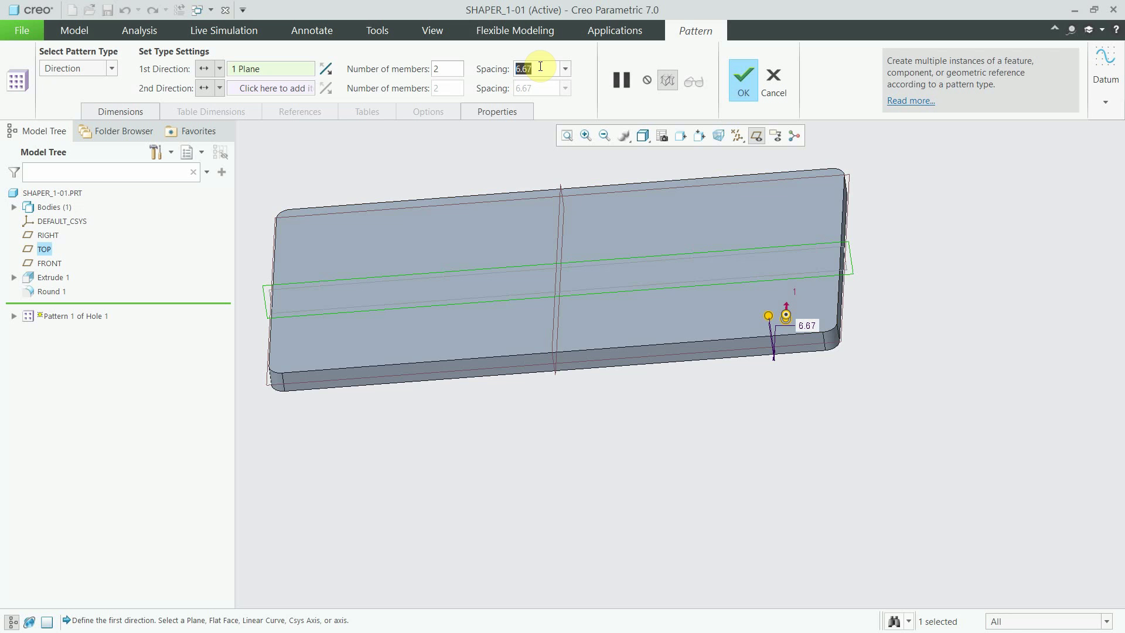
text(74+74)
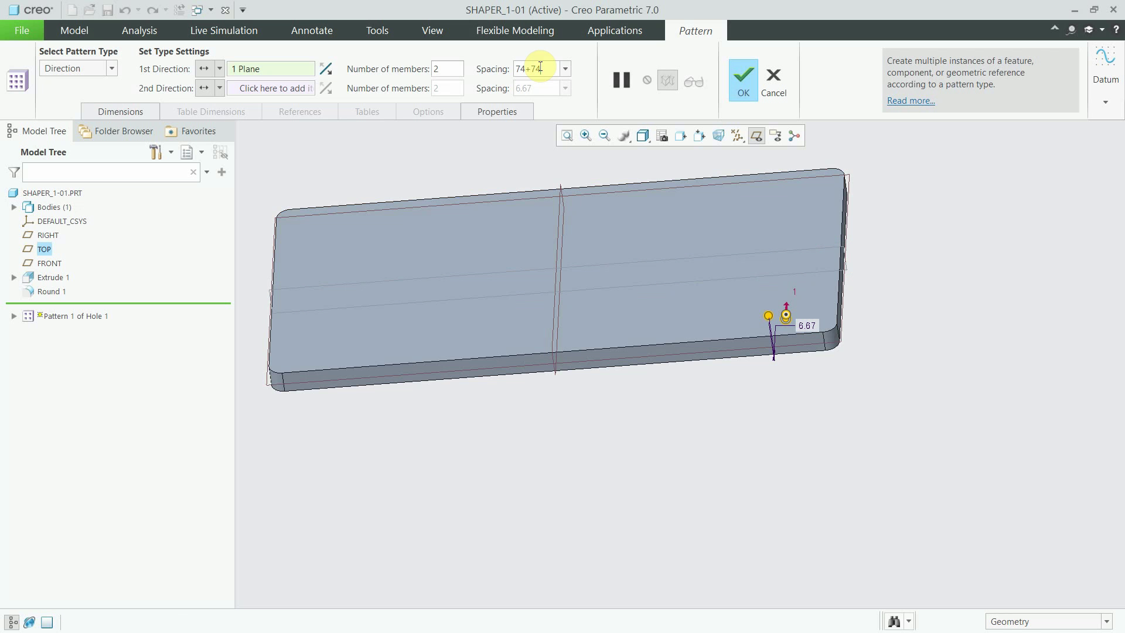
key(Return)
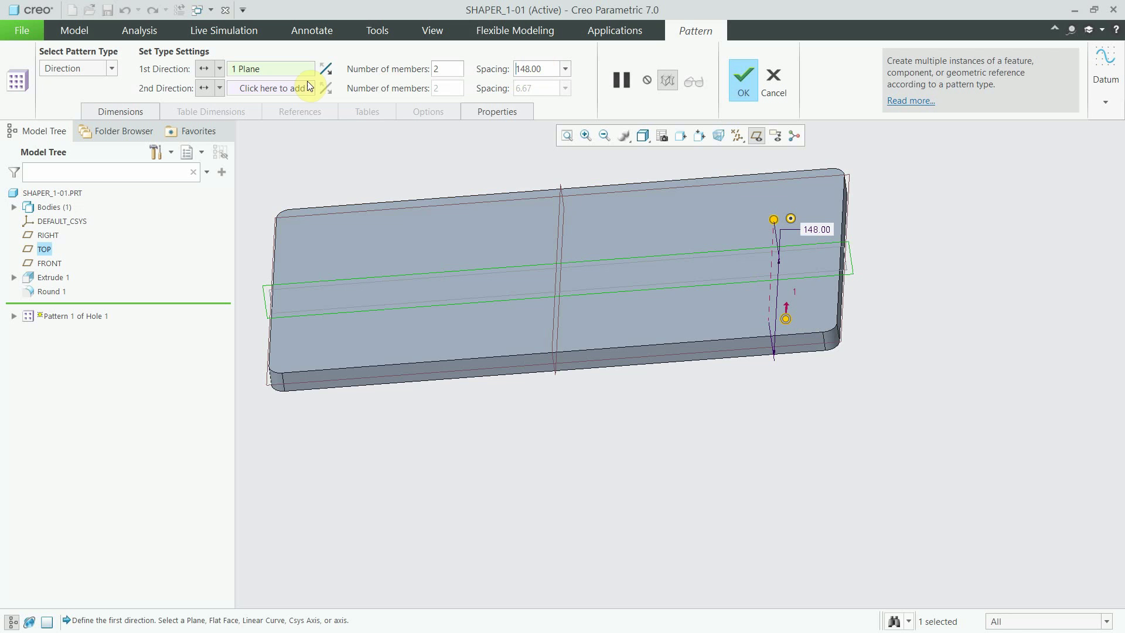
- Add a reversed second direction along RIGHT with 248 spacing and finish the pattern
click(296, 88)
click(557, 234)
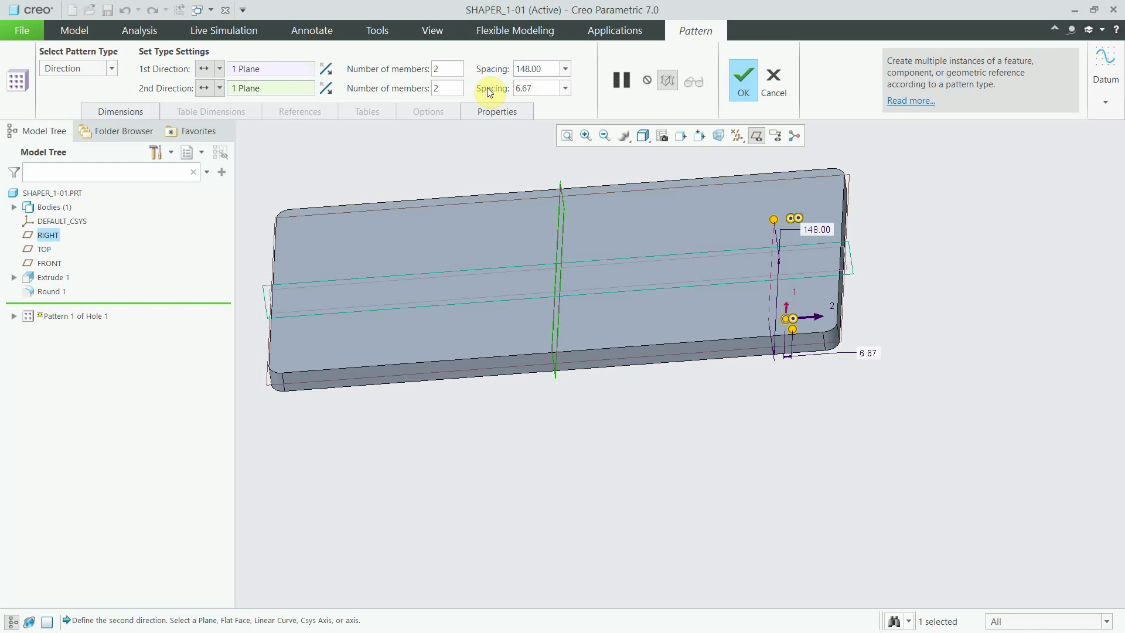
double_click(541, 89)
text(248)
key(Return)
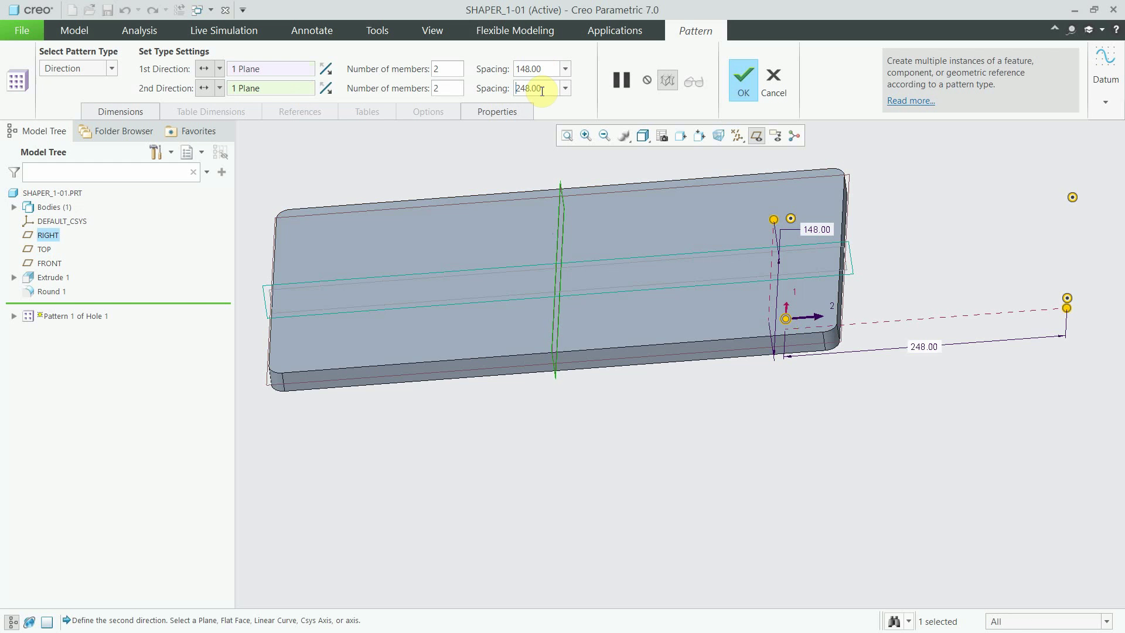
click(331, 85)
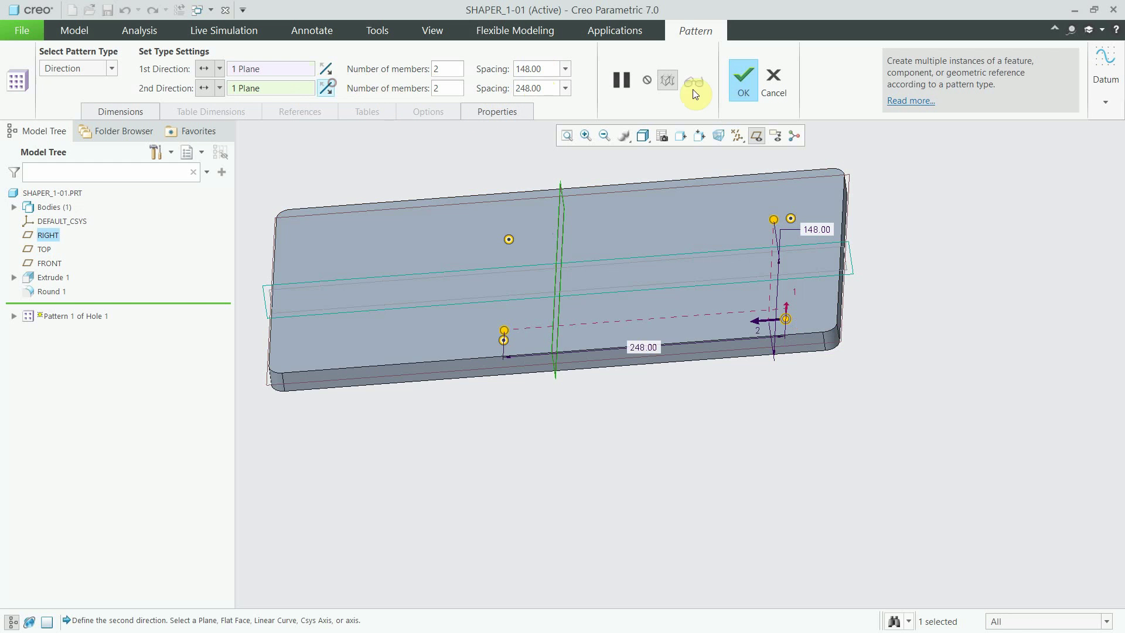
click(742, 88)
- Start a new hole on the plate's top face referenced to its left and bottom edges
scroll(470, 259, down, 2)
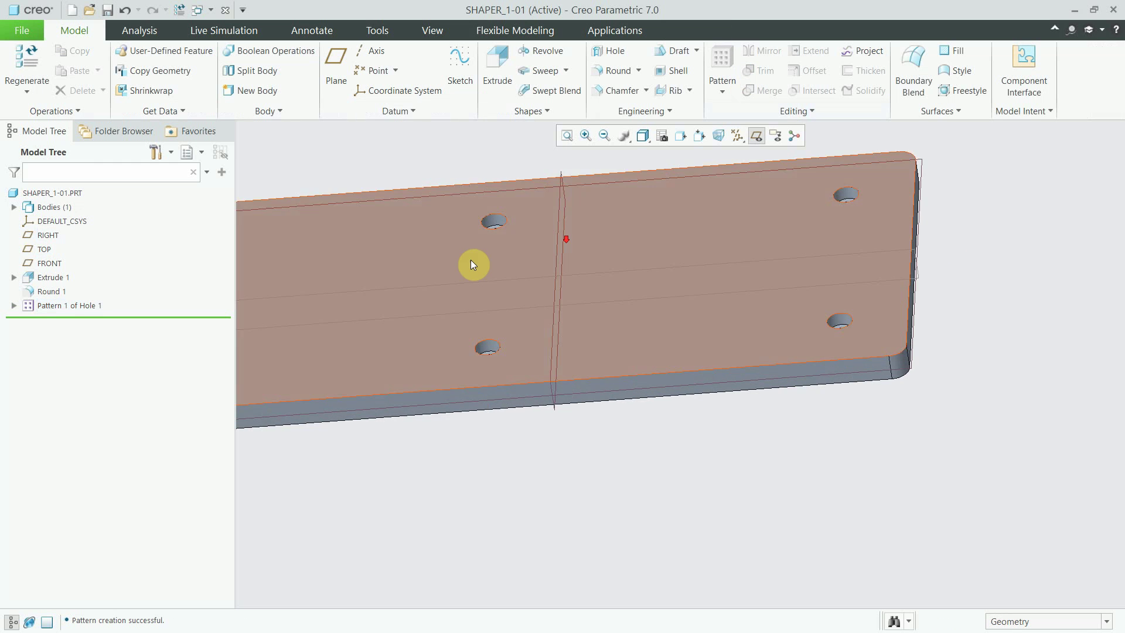
scroll(471, 271, down, 2)
middle_drag(469, 271, 479, 305)
scroll(479, 305, up, 4)
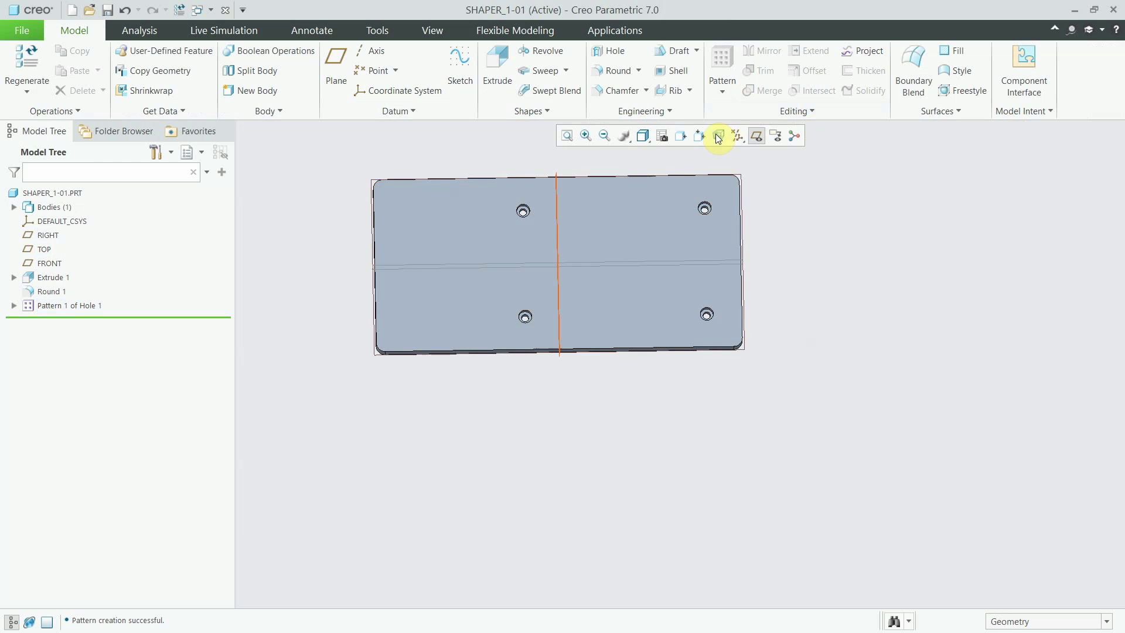
click(621, 50)
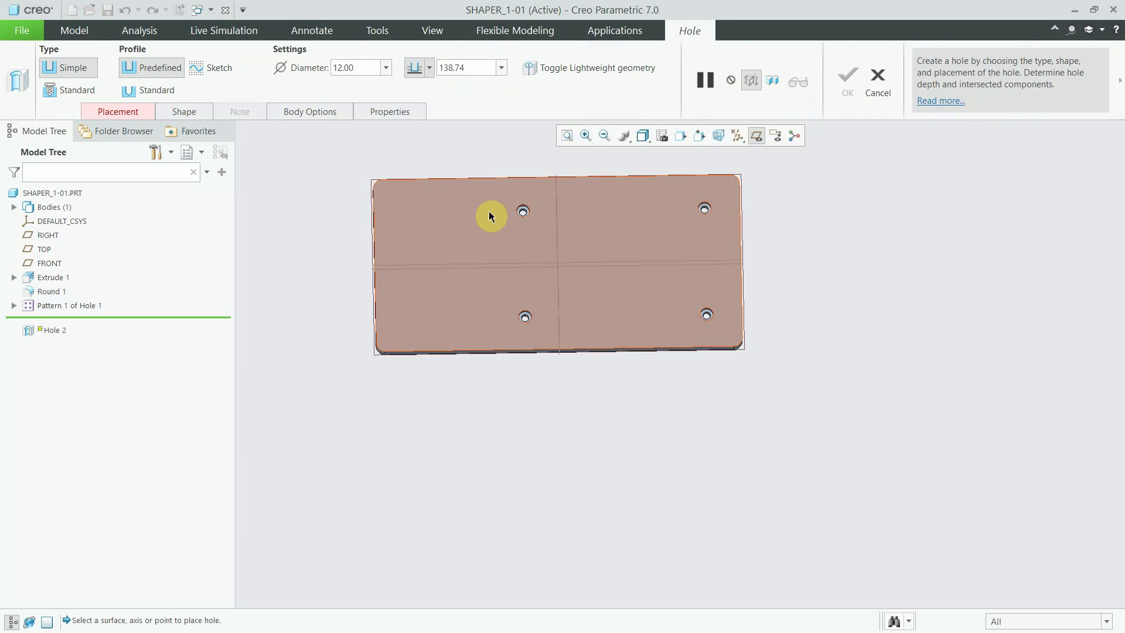
click(463, 256)
drag(477, 208, 378, 214)
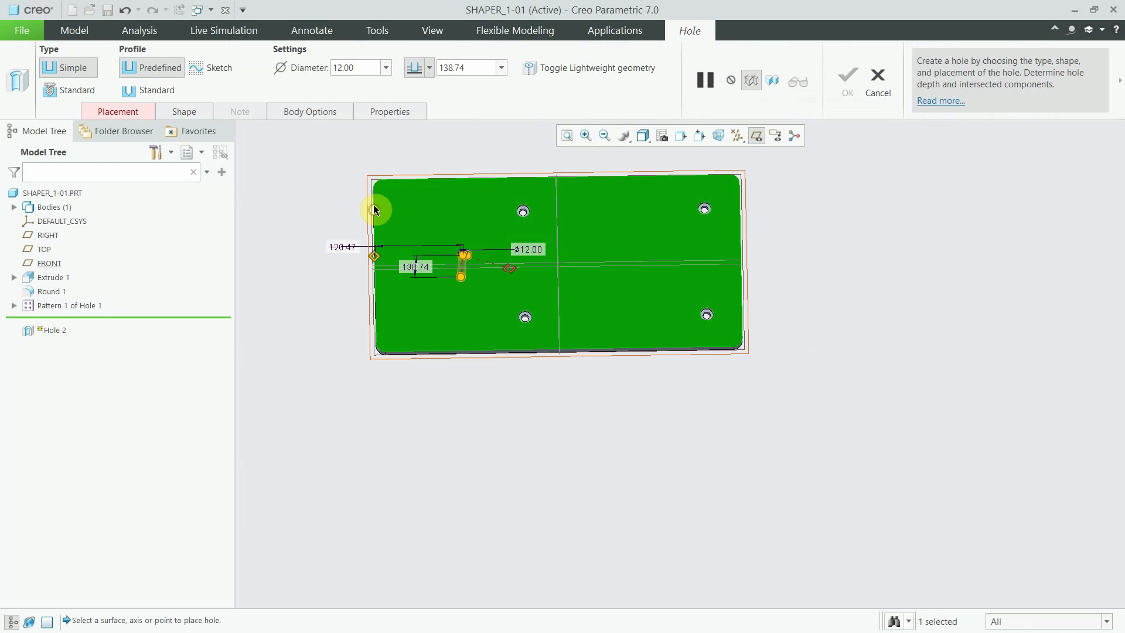
drag(498, 265, 413, 347)
- Set both edge offsets of the new hole to 30
click(118, 111)
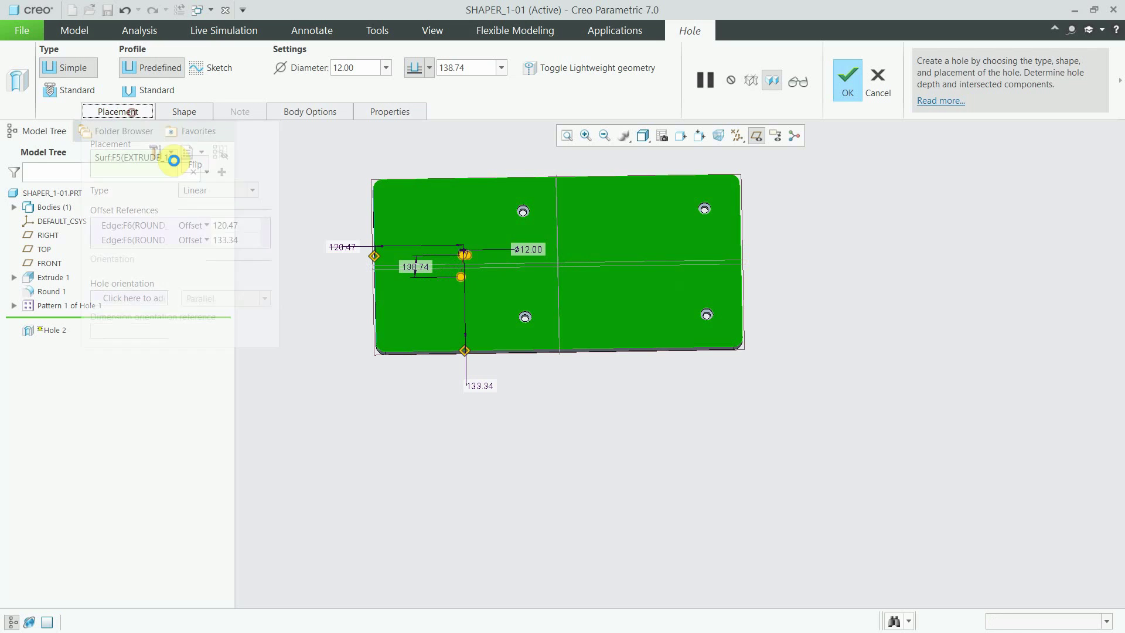
double_click(234, 230)
text(30)
key(Return)
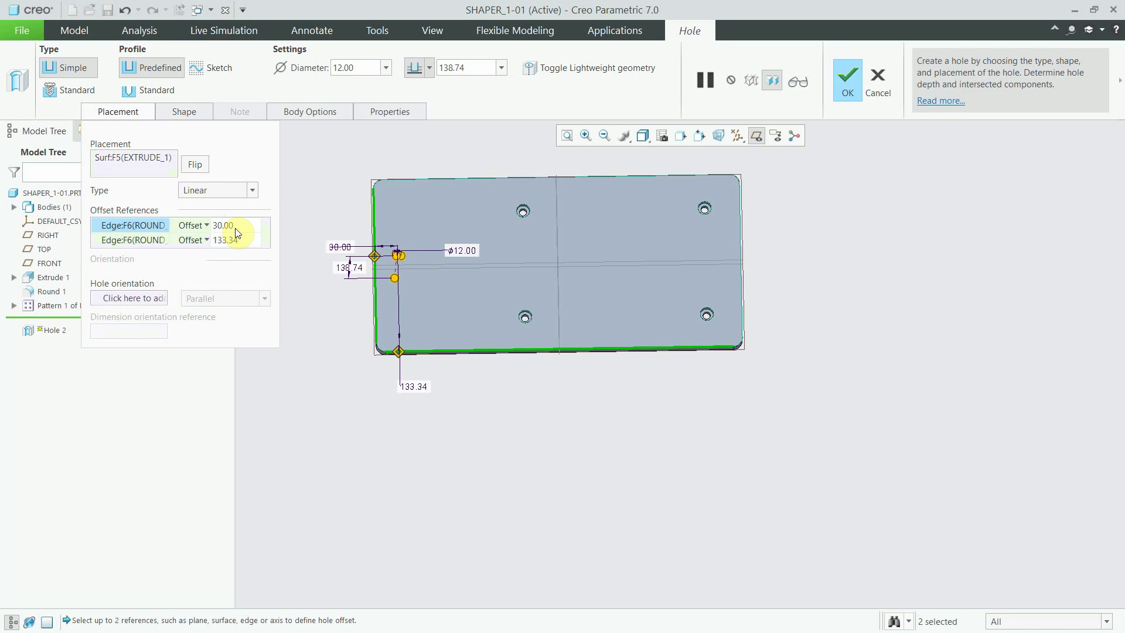
double_click(239, 240)
text(30)
key(Return)
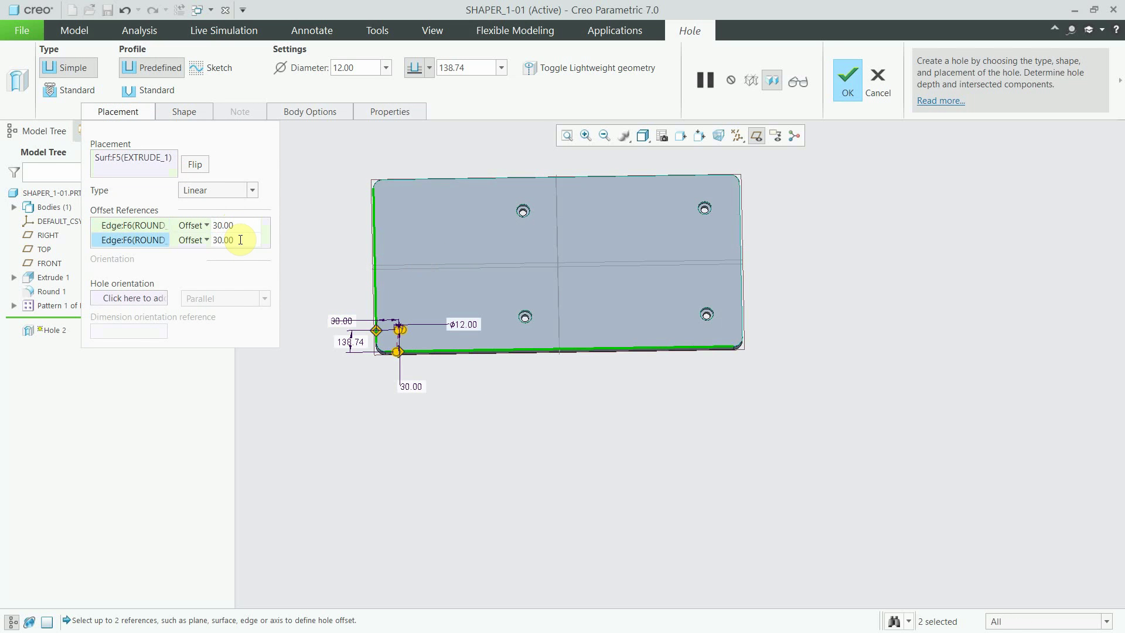
- Change the hole to a standard M12x1.5 tapped hole
click(61, 91)
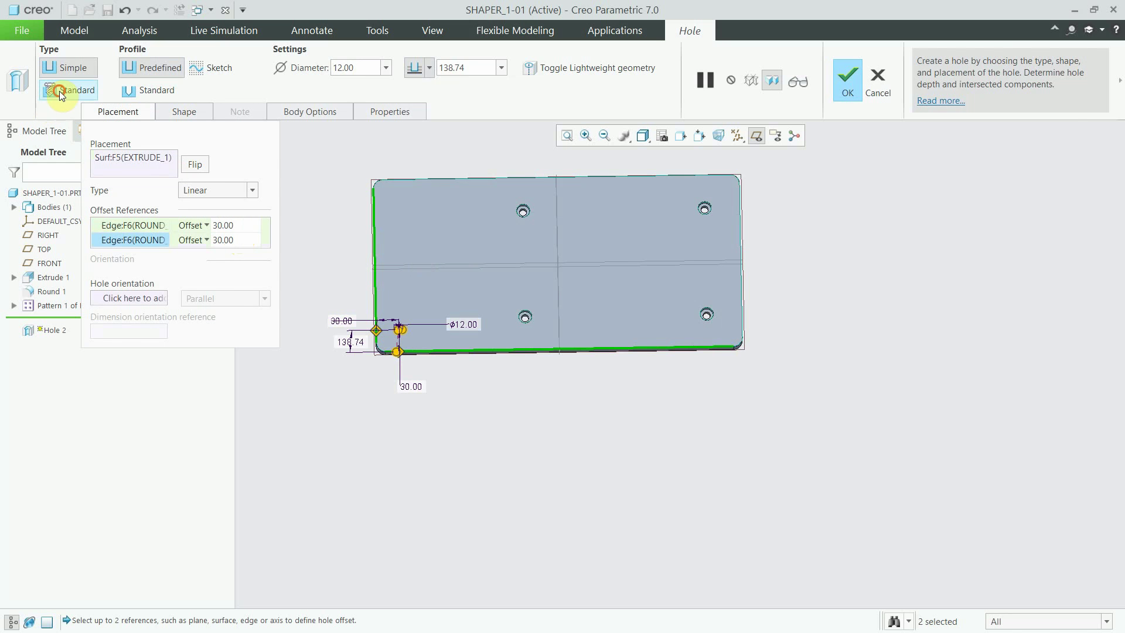
click(515, 67)
scroll(493, 293, down, 3)
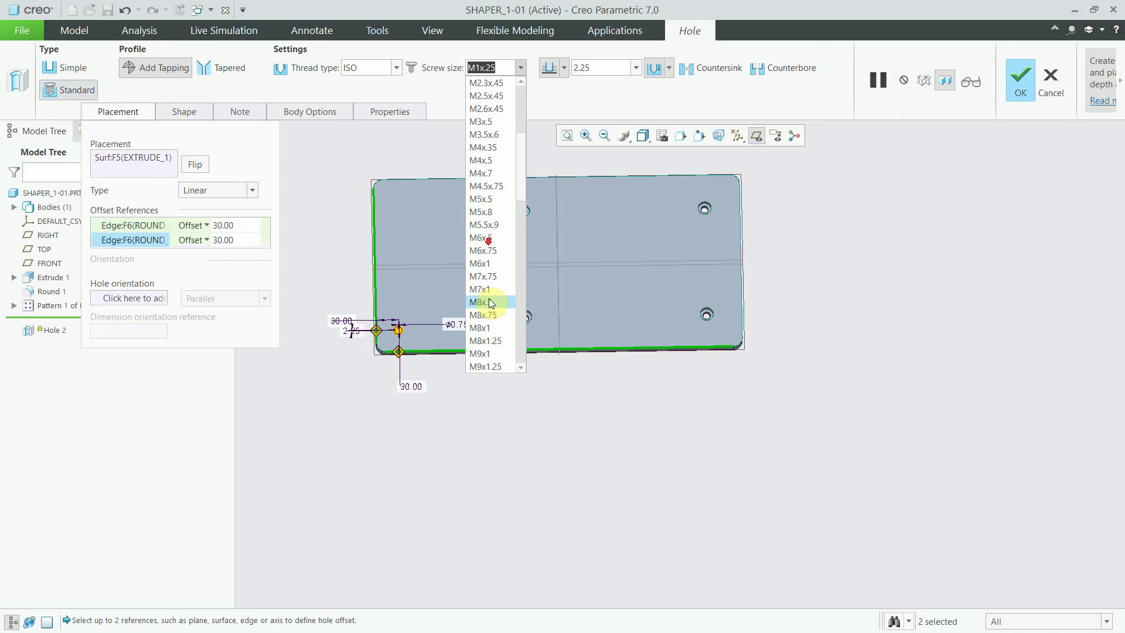
scroll(498, 310, down, 3)
scroll(503, 324, down, 3)
scroll(503, 322, up, 5)
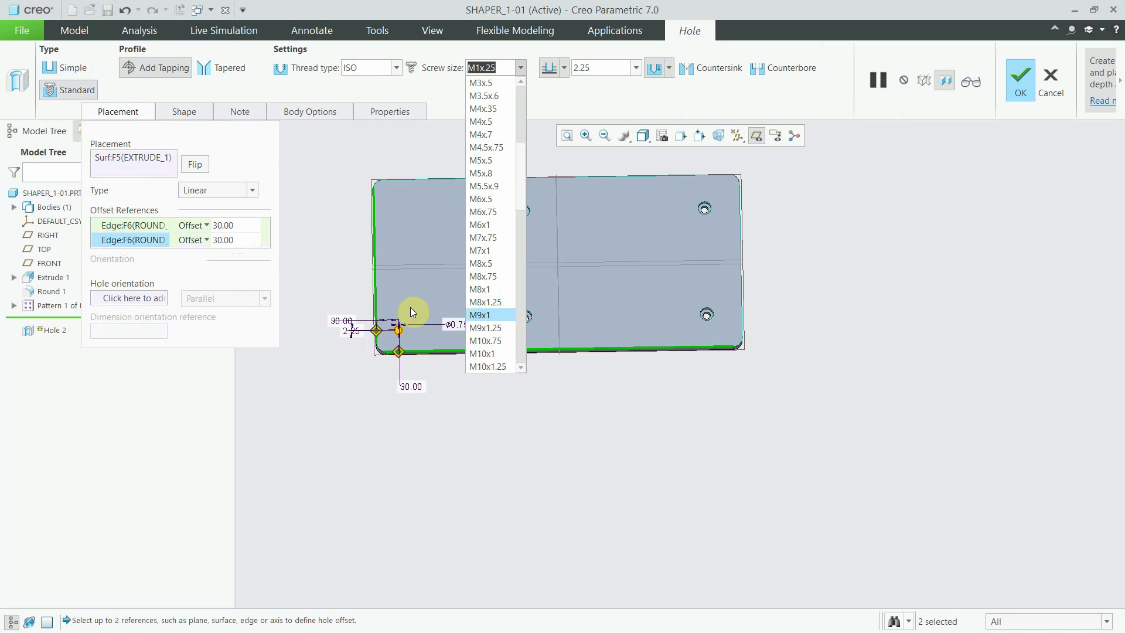
scroll(498, 331, down, 6)
scroll(502, 335, up, 2)
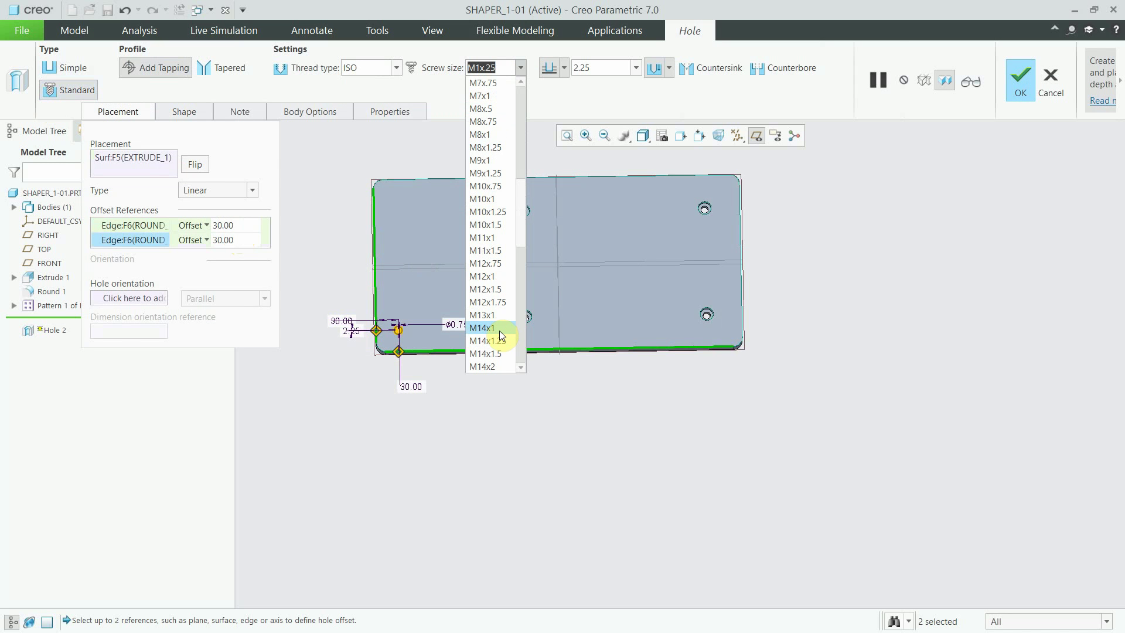
click(501, 290)
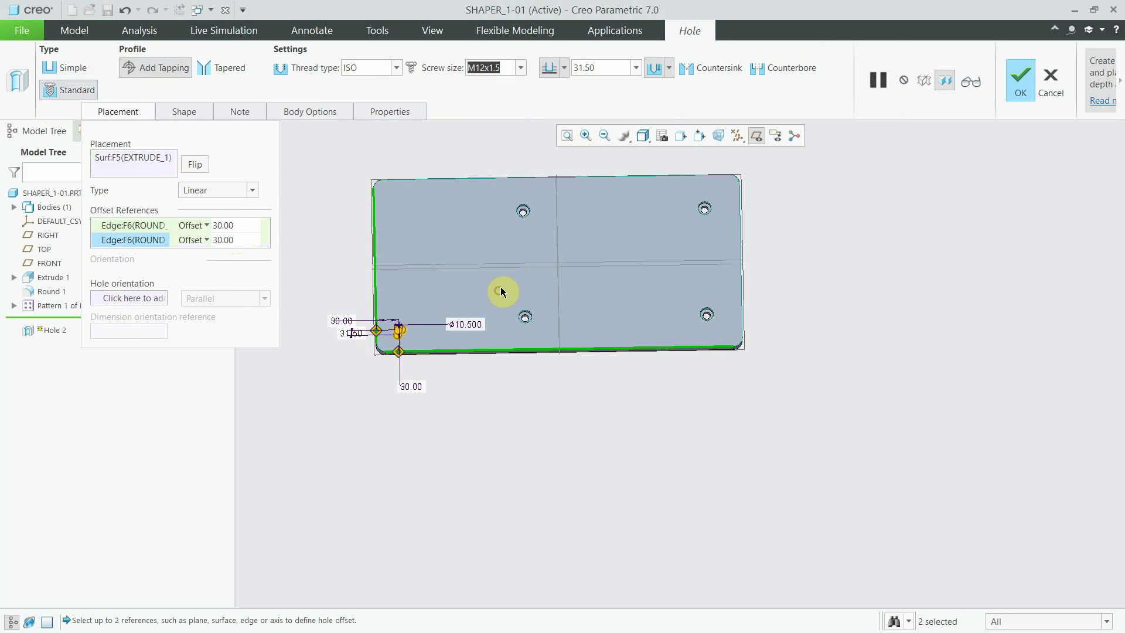
- Set the tapped hole depth to 20 and finish Hole 2
scroll(427, 339, down, 5)
scroll(382, 328, up, 2)
shift+middle_drag(382, 329, 818, 328)
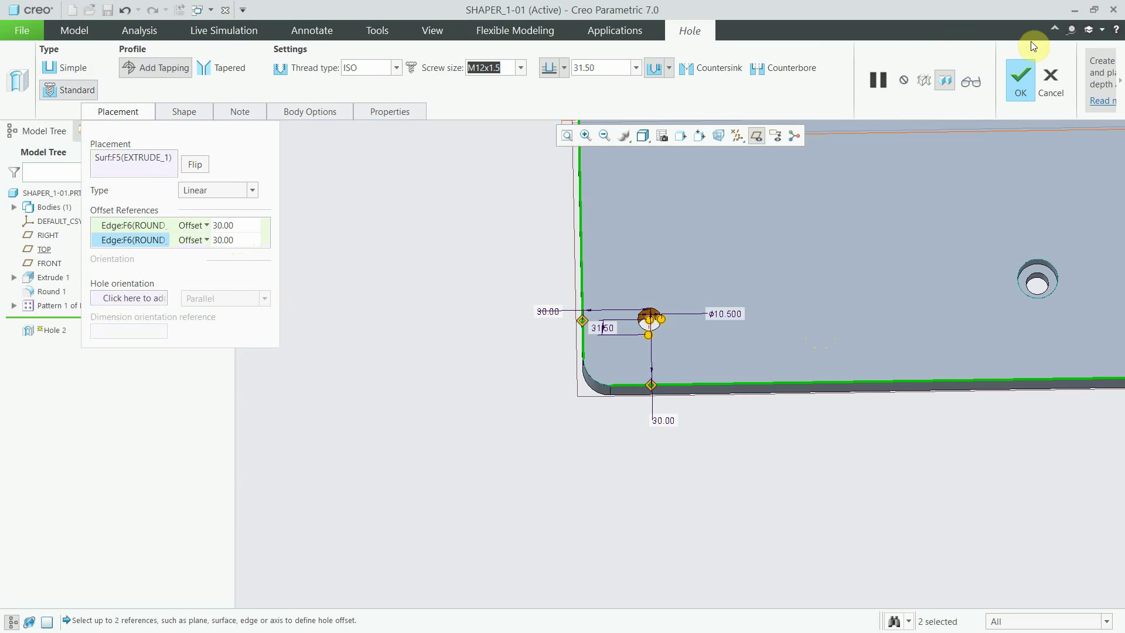
click(601, 67)
text(20)
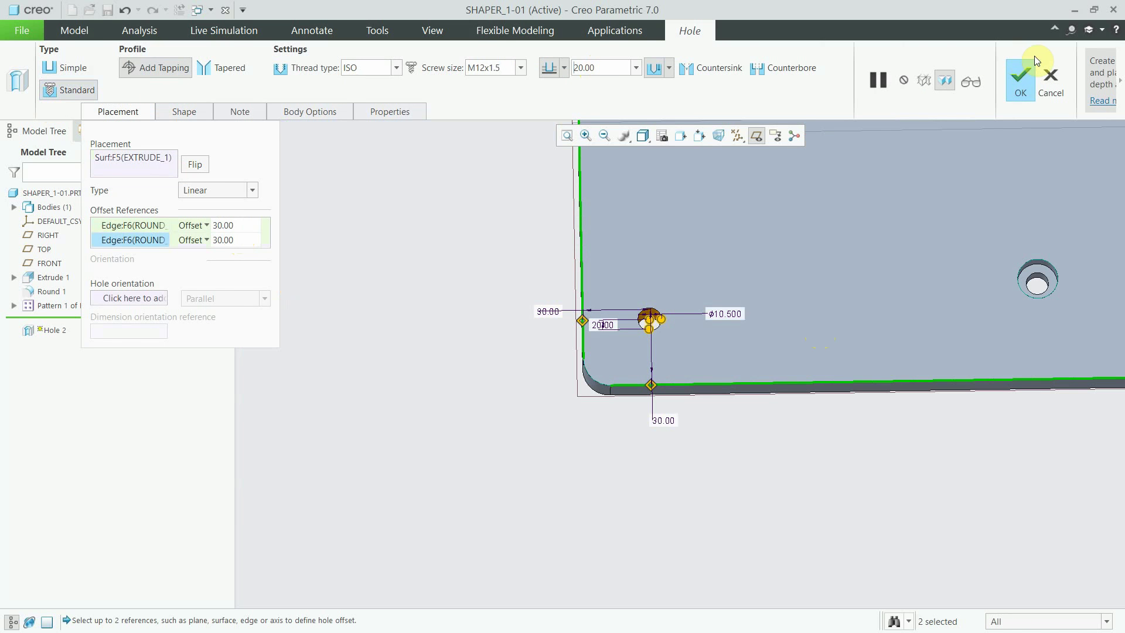
click(1022, 79)
scroll(311, 368, up, 3)
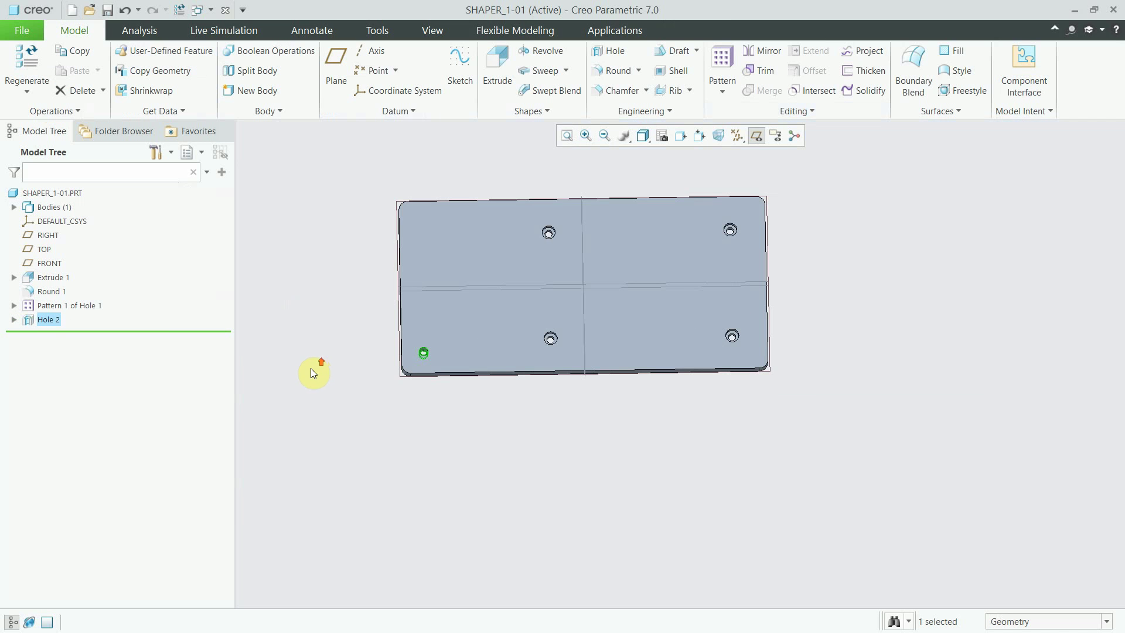
- Start a direction pattern of Hole 2 along the TOP plane with 180 spacing
double_click(48, 319)
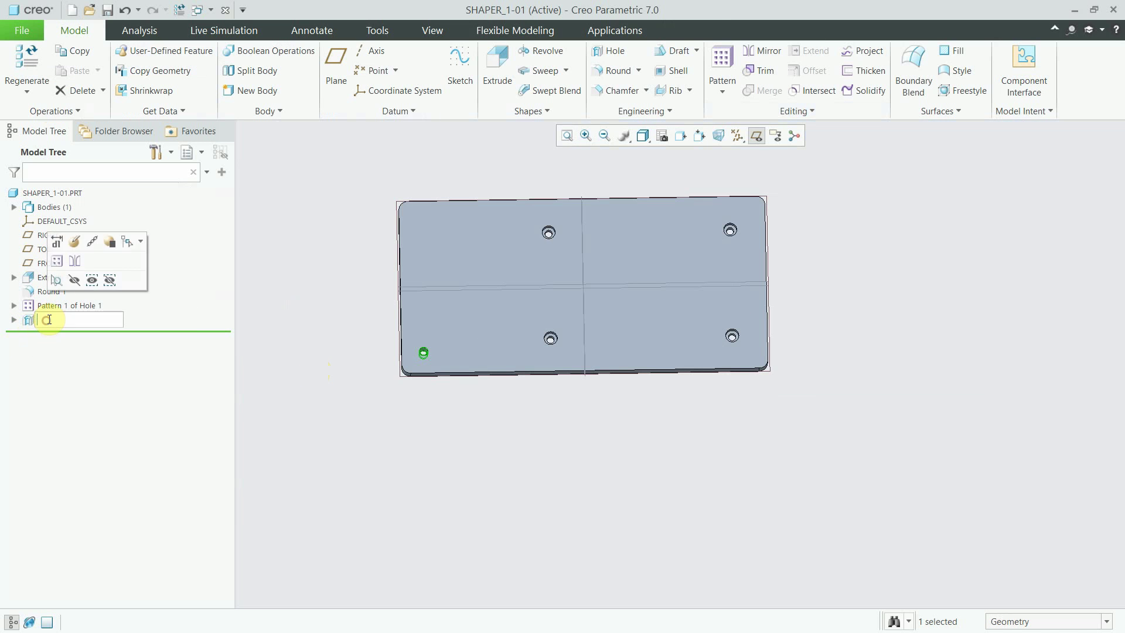
click(61, 263)
click(69, 69)
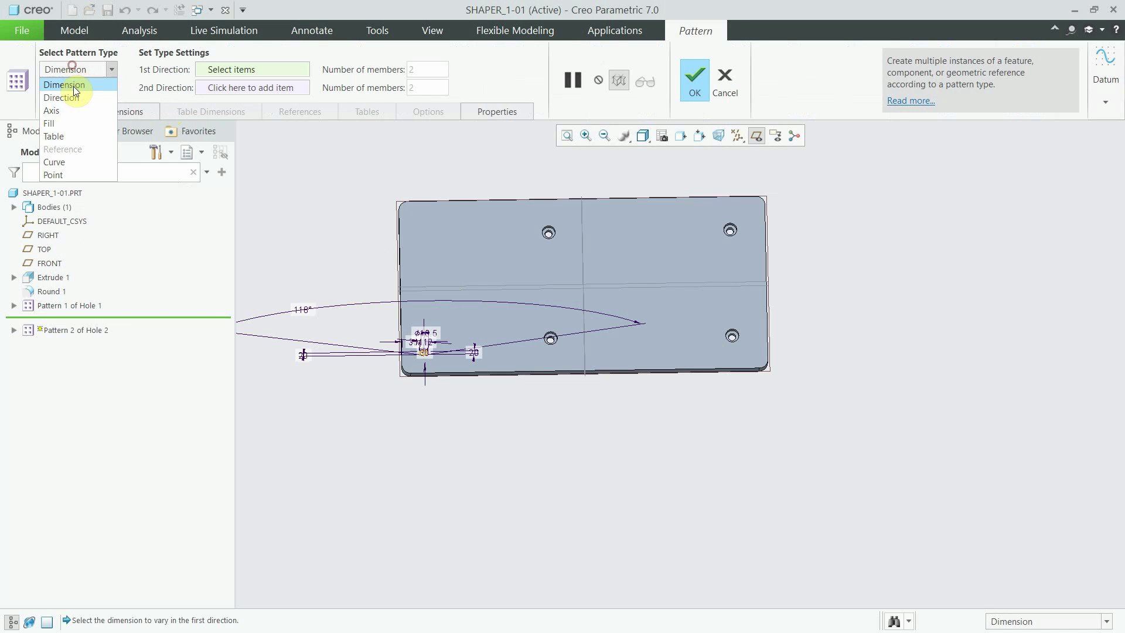
click(71, 94)
click(420, 286)
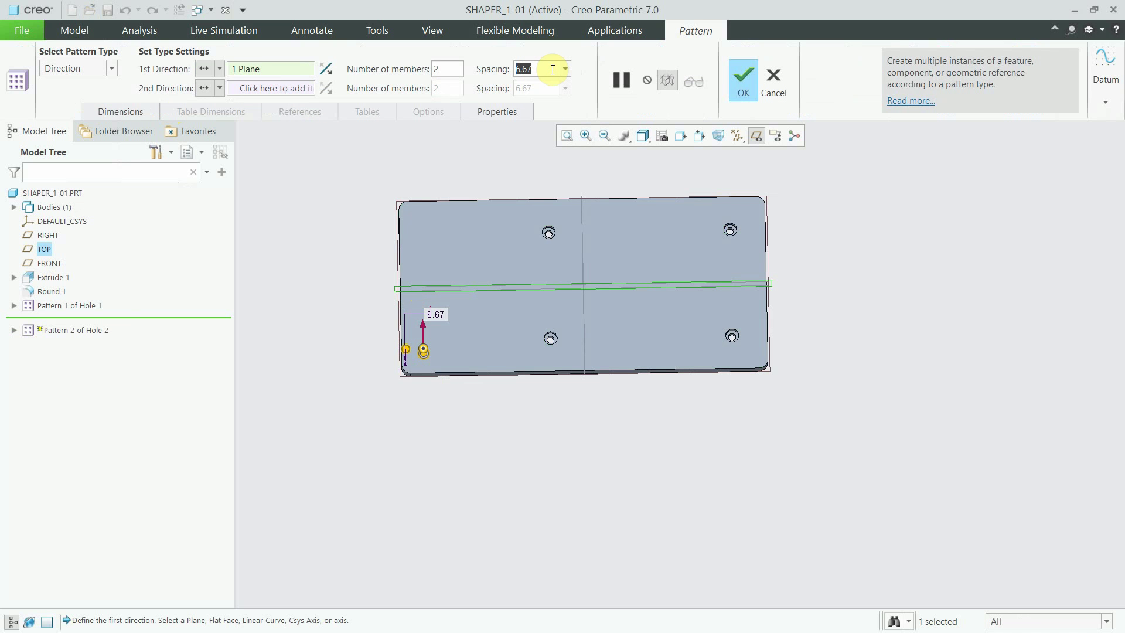
text(180)
key(Return)
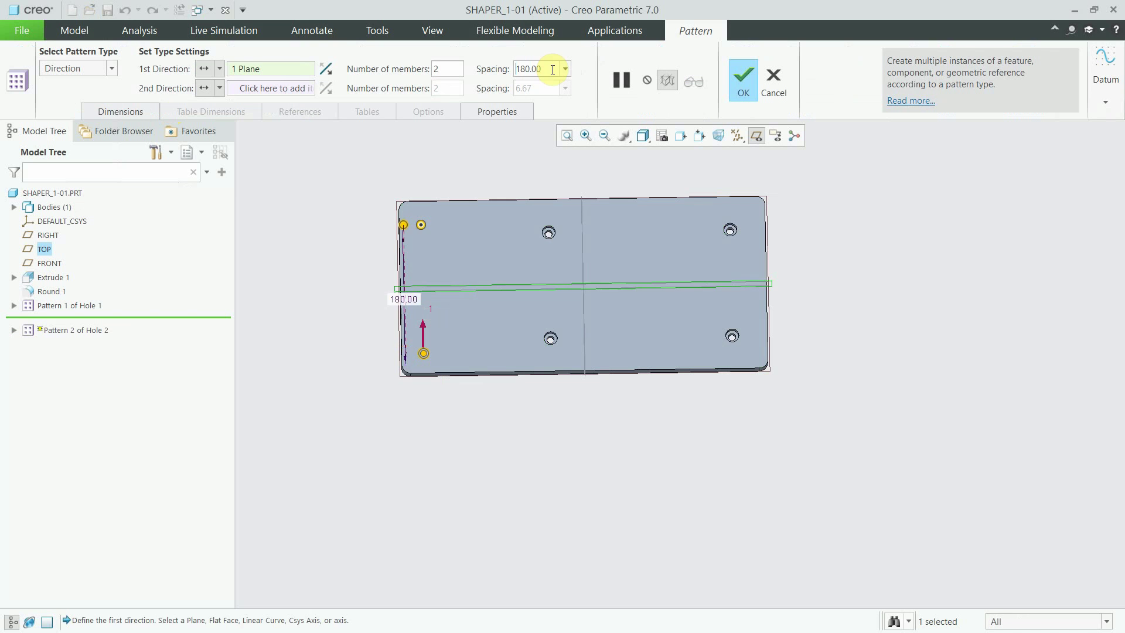
- Add RIGHT as the second pattern direction with 440 spacing and finish the 2x2 pattern
click(310, 88)
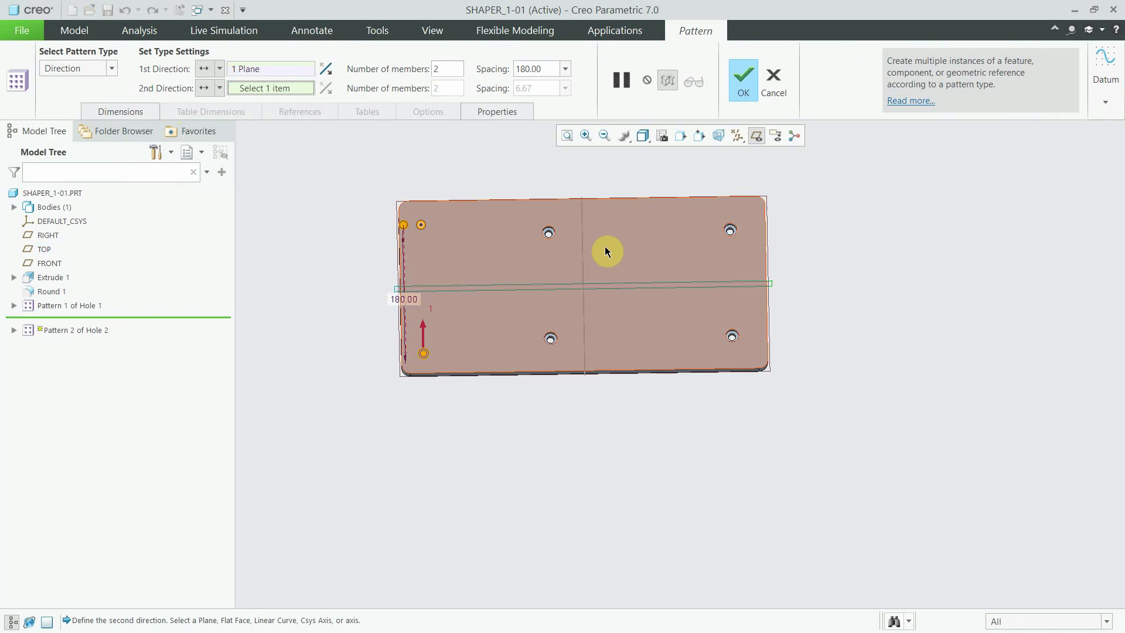
click(586, 237)
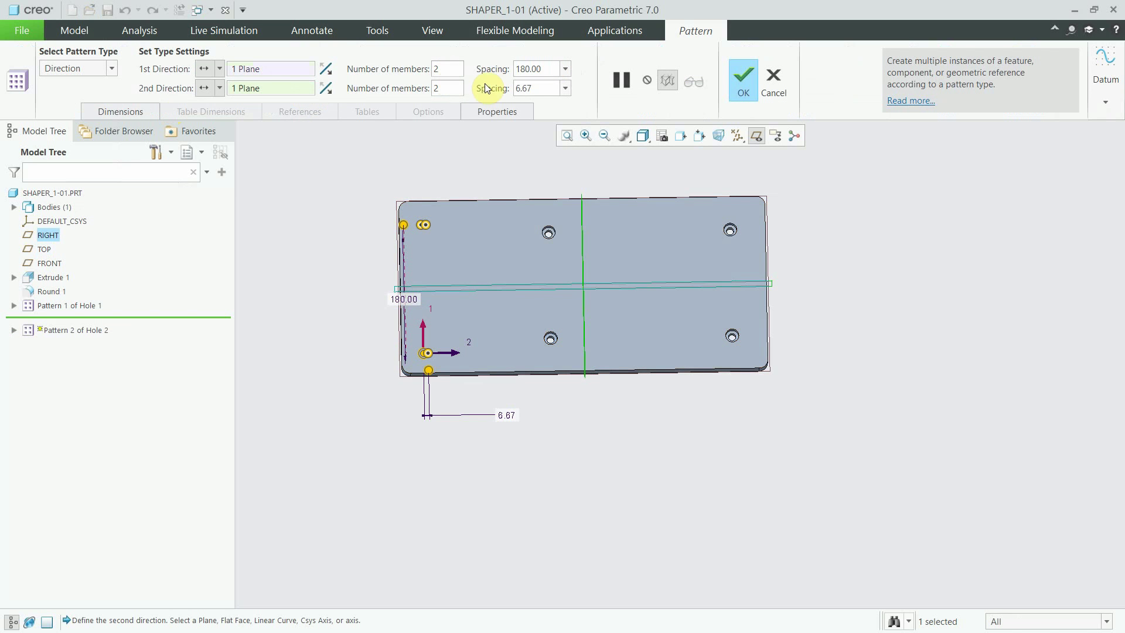
double_click(534, 89)
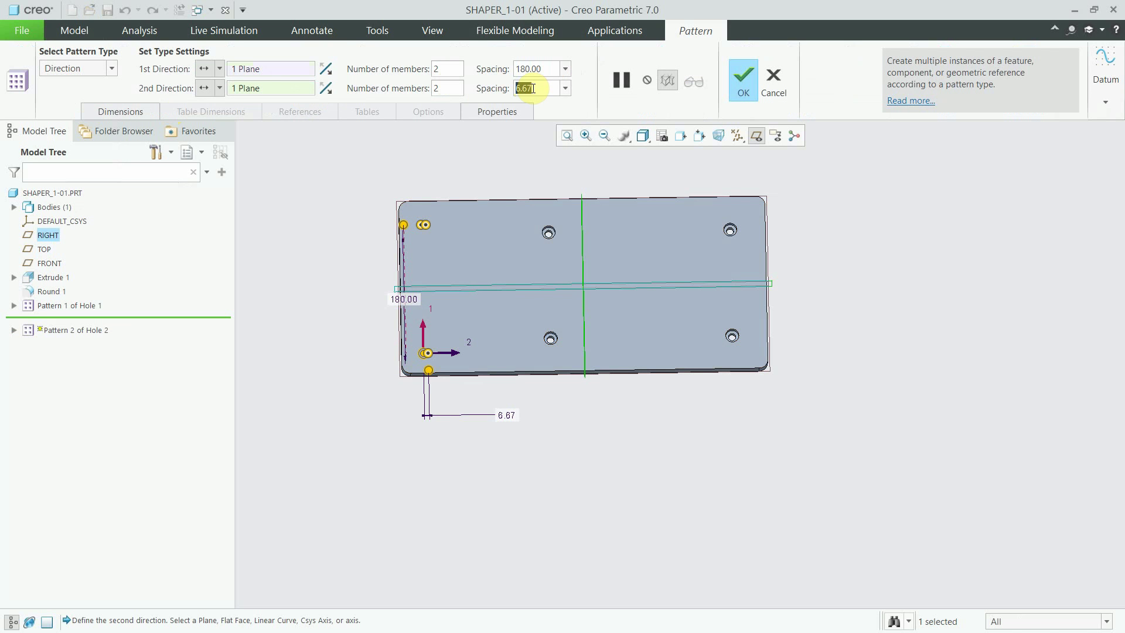
text(440)
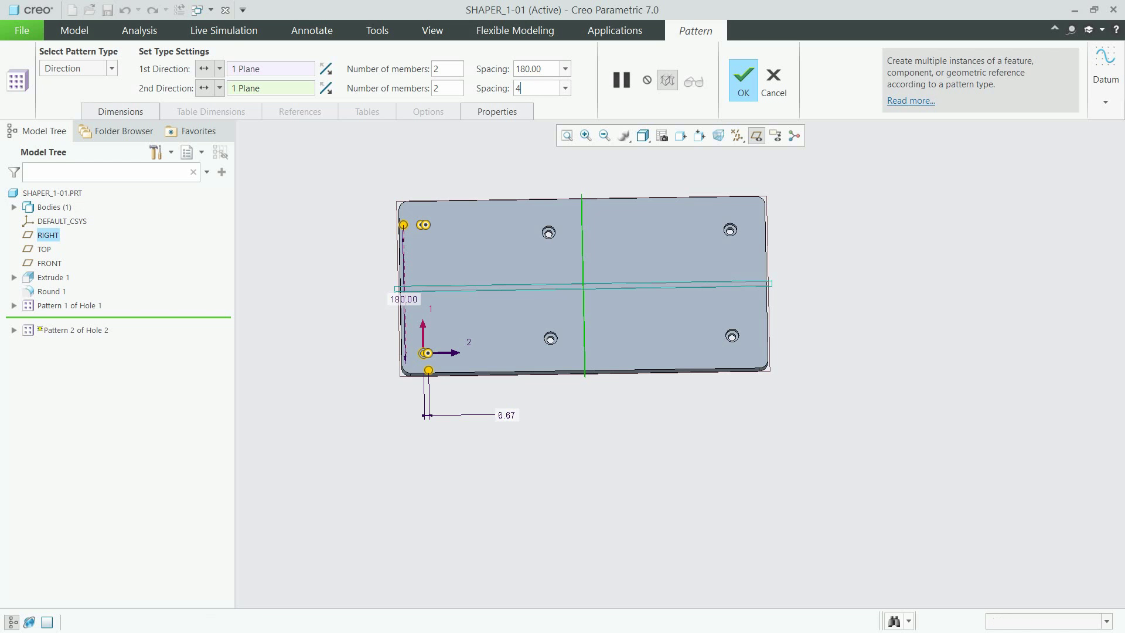
key(Return)
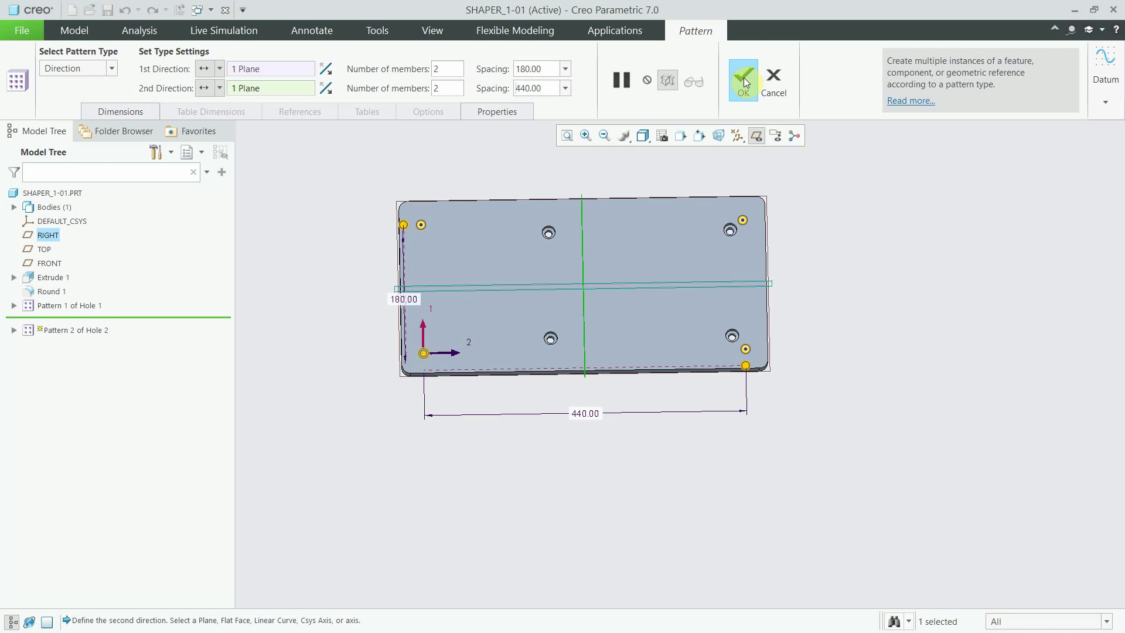
click(742, 79)
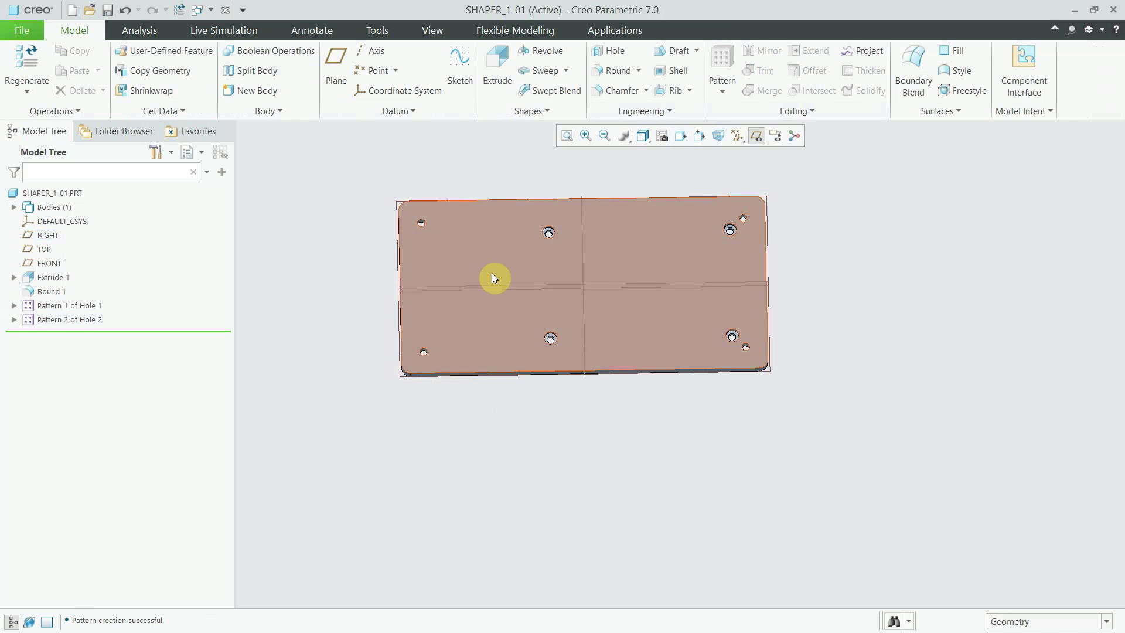
- Place a new hole on the plate's top face, referenced to the TOP plane and left edge
click(610, 52)
click(489, 275)
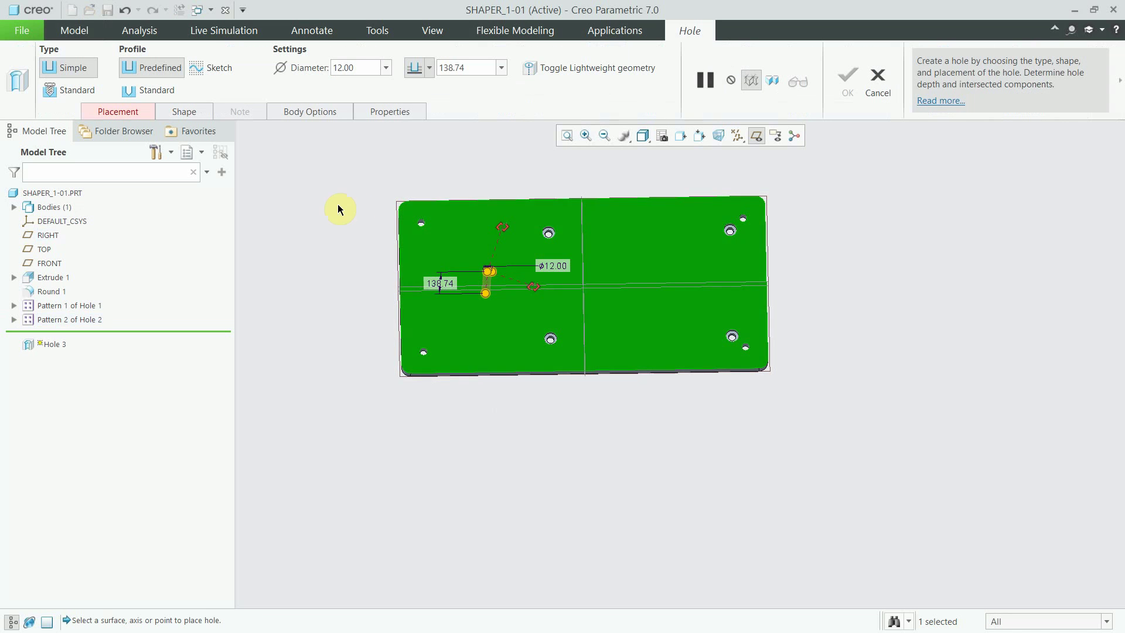
mouse_move(451, 289)
mouse_down()
mouse_move(520, 284)
mouse_move(408, 261)
mouse_up()
drag(401, 262, 400, 259)
- Set the hole's offsets to 0 from TOP and 166 from the left edge
click(99, 117)
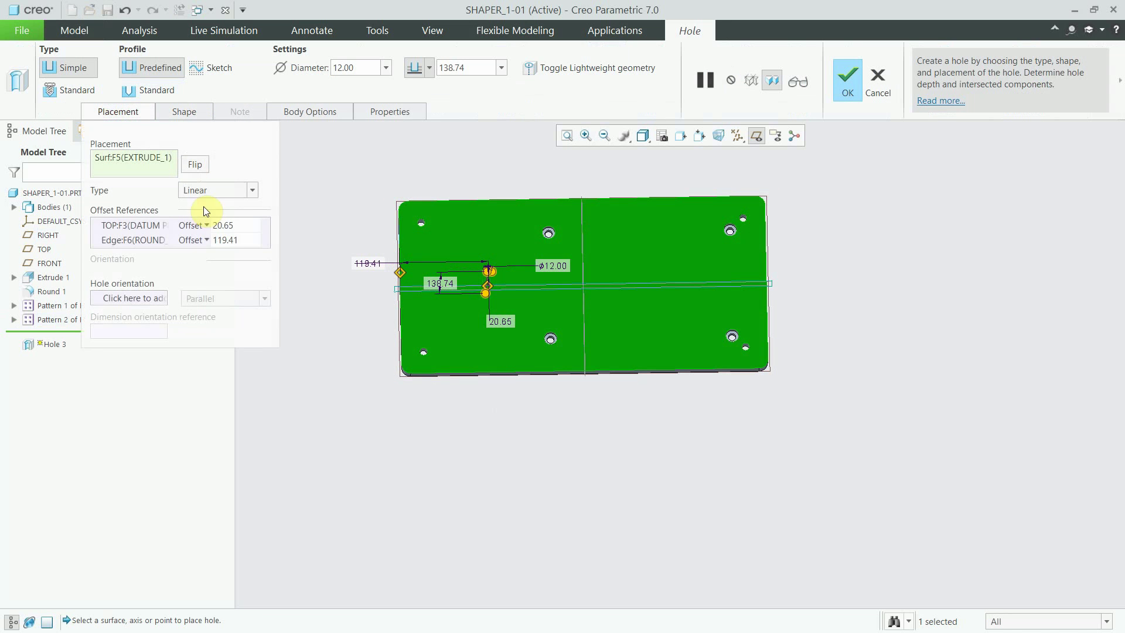
click(236, 225)
text(0)
key(Return)
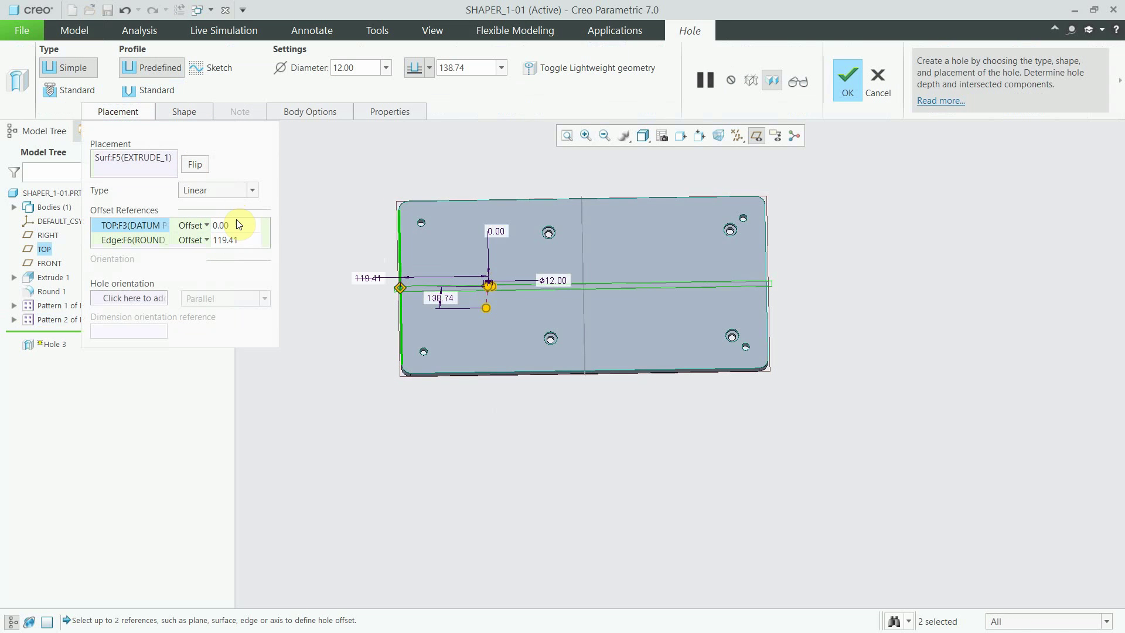
click(248, 243)
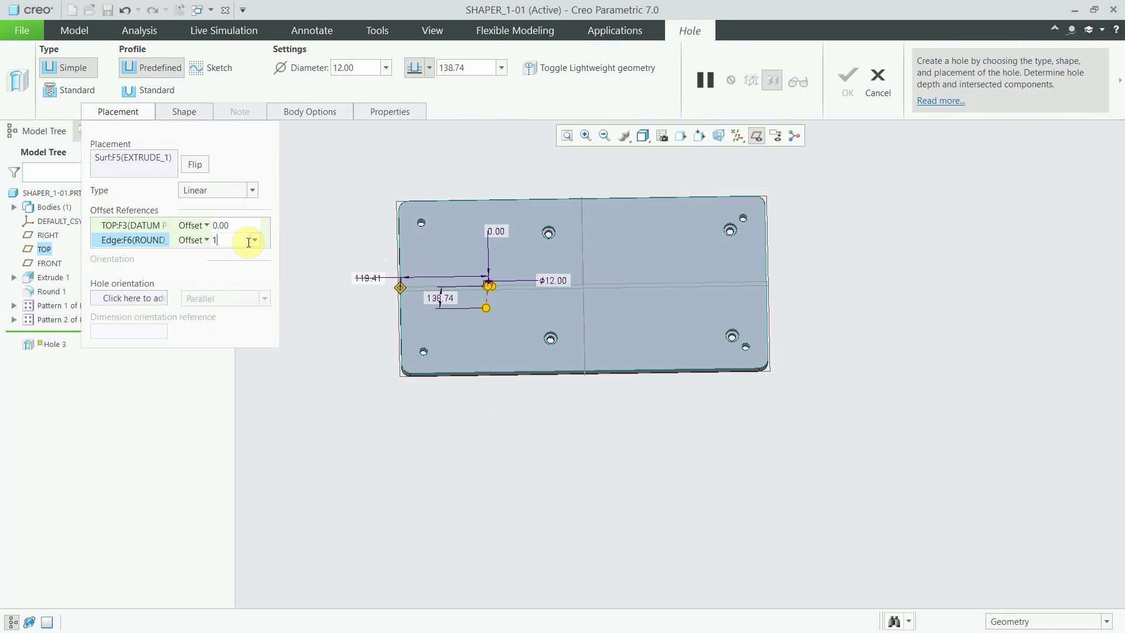
text(166)
key(Return)
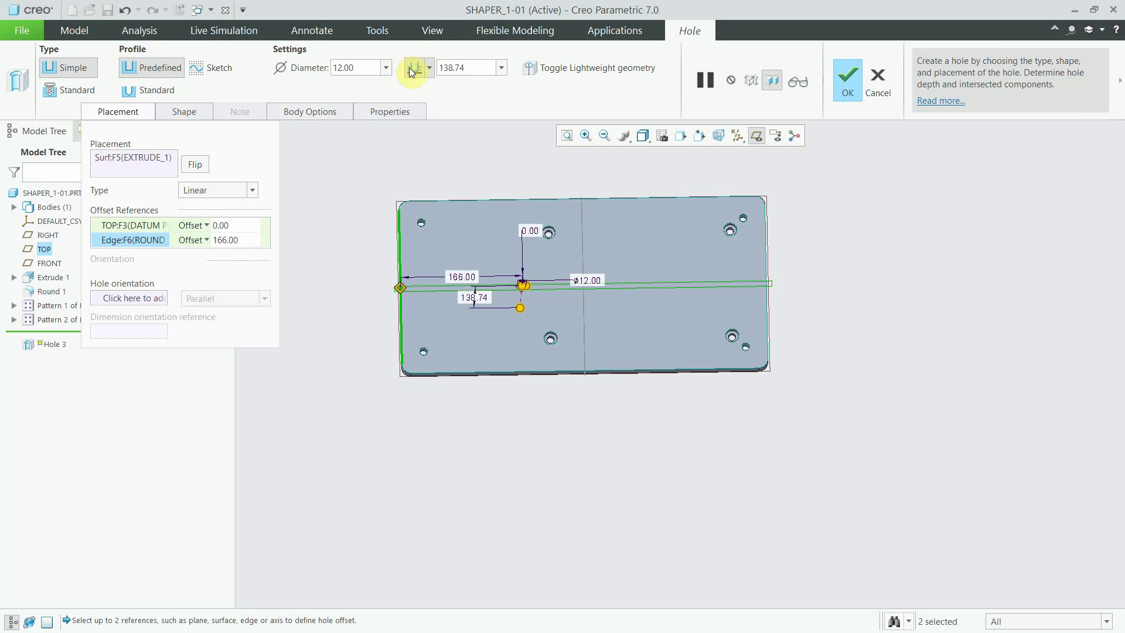
- Make it a simple 18 mm diameter hole with depth set to To Selected
click(69, 90)
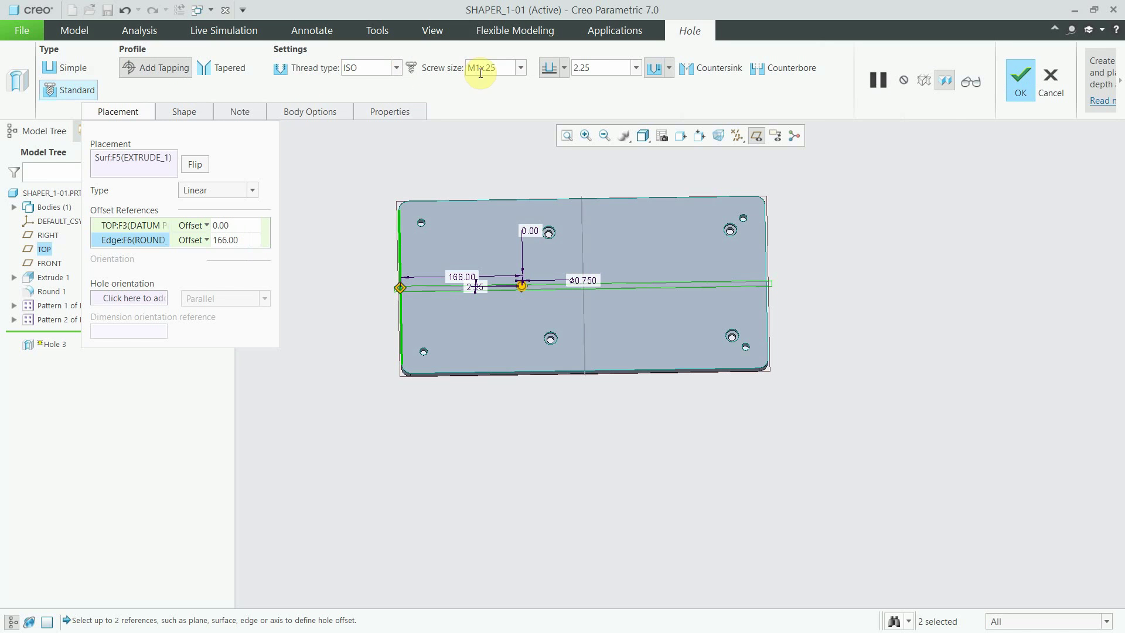
click(520, 68)
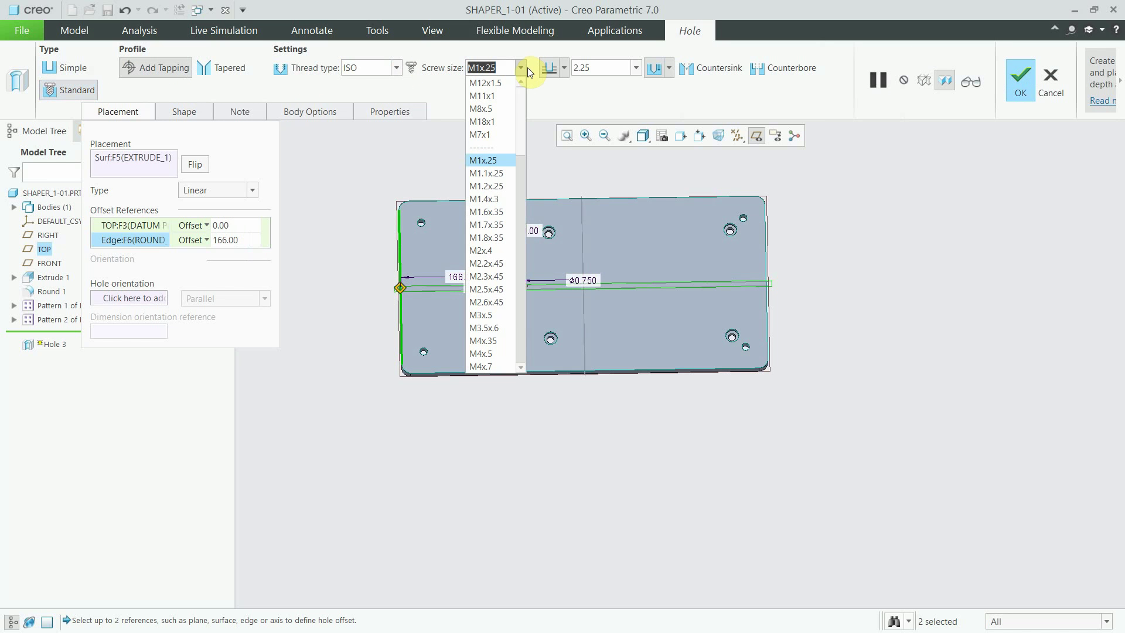
click(526, 68)
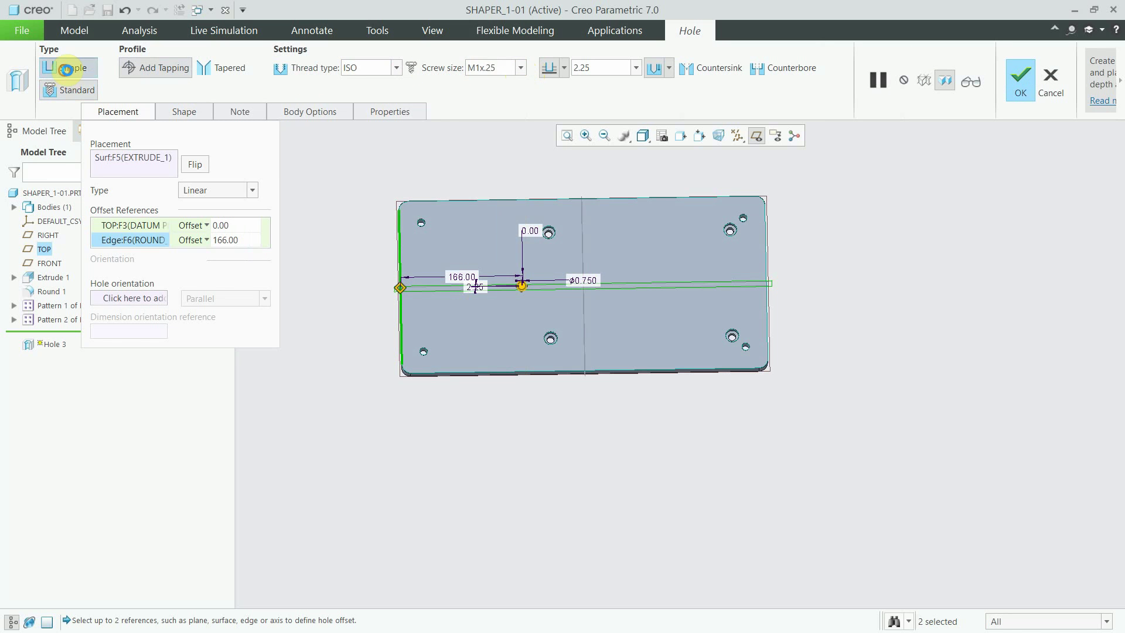
click(66, 70)
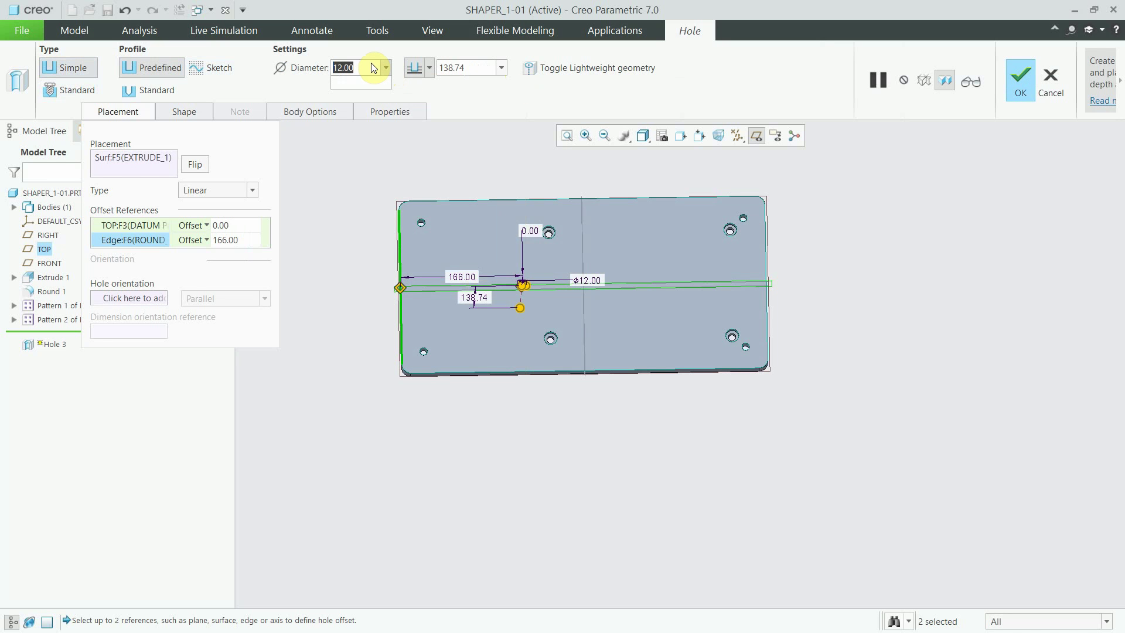
text(18)
key(Return)
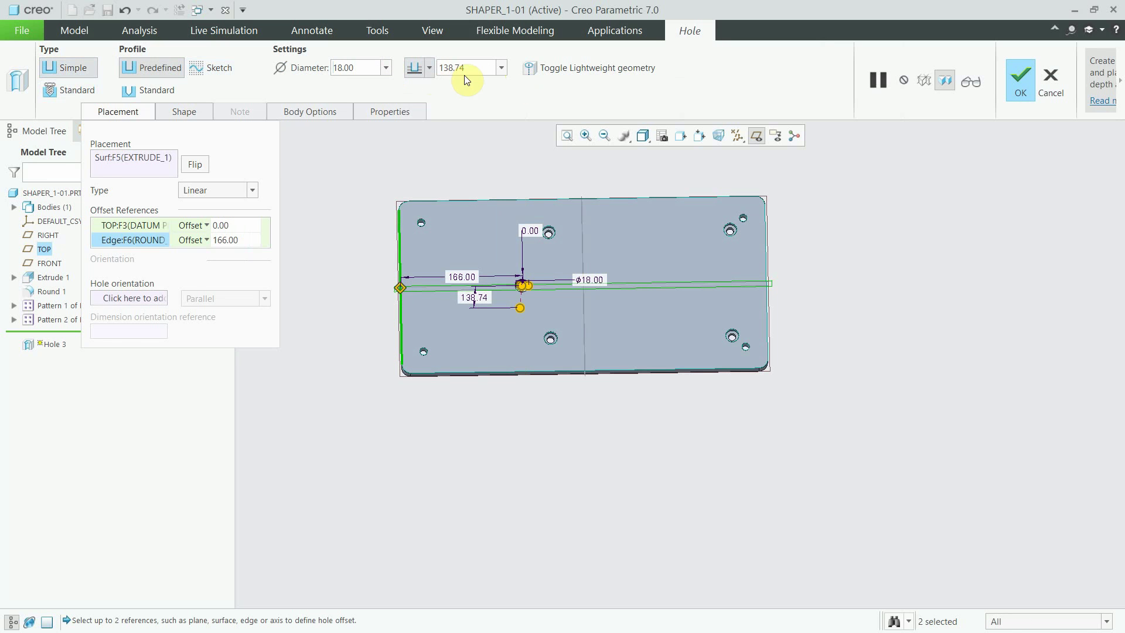
click(432, 70)
click(416, 174)
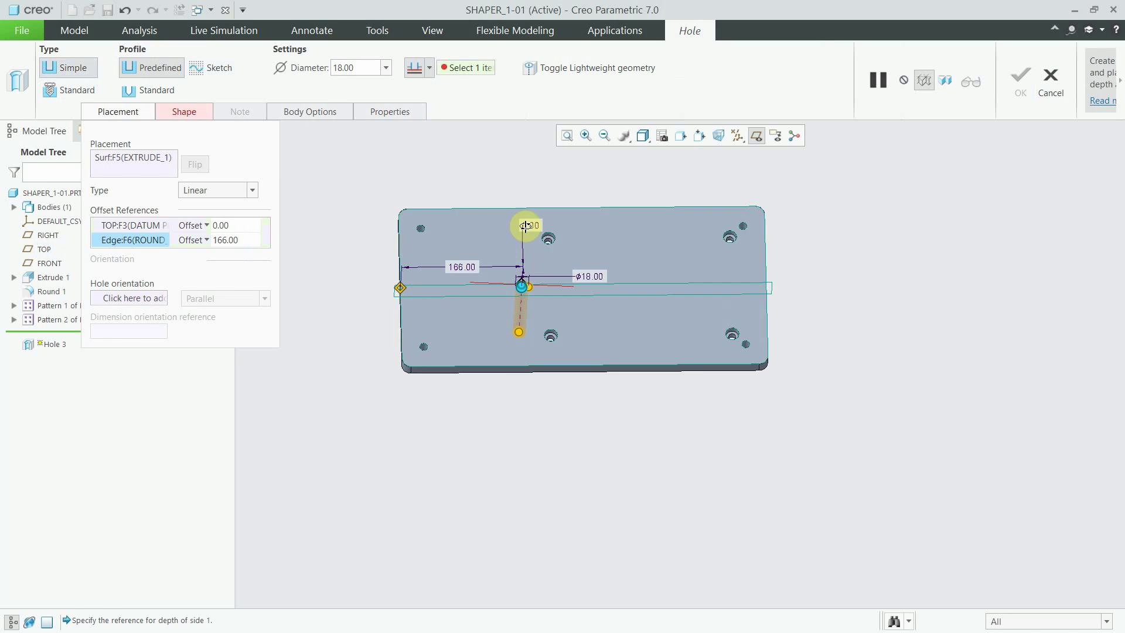
- End the hole depth at the picked plate surface and switch it to a standard tapped hole
mouse_move(526, 225)
middle_down()
mouse_move(534, 176)
mouse_move(510, 226)
mouse_move(540, 201)
mouse_move(522, 318)
middle_up()
click(539, 201)
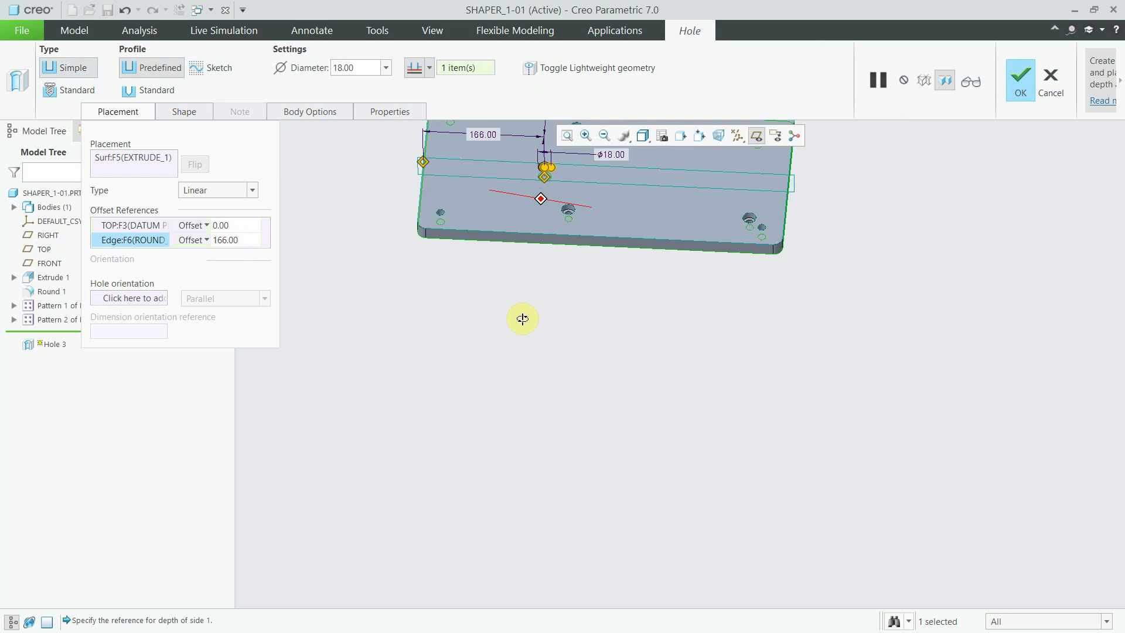
middle_drag(532, 371, 572, 269)
scroll(497, 308, up, 2)
scroll(532, 310, up, 3)
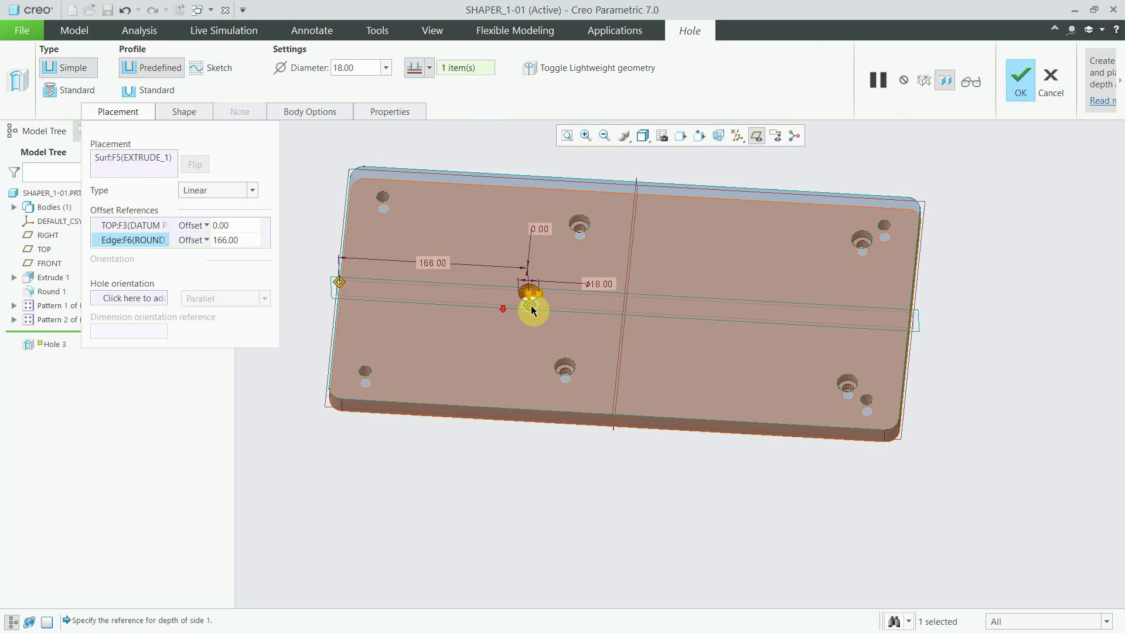
scroll(532, 310, up, 4)
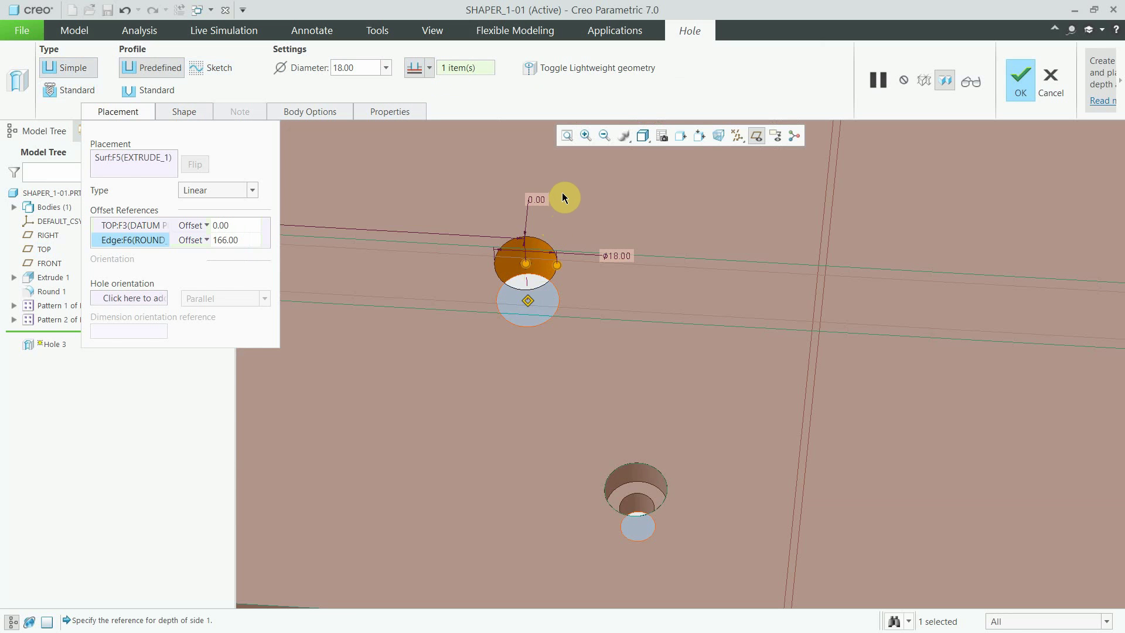
click(89, 94)
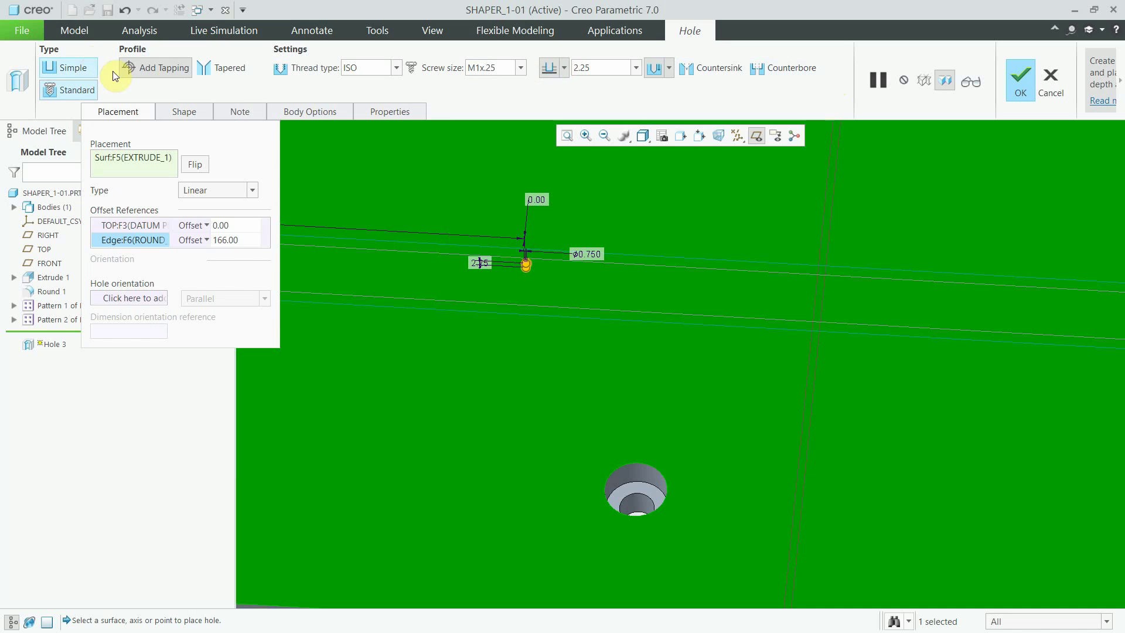
- Make Hole 3 a plain 18 mm hole with a standard profile and counterbore
click(168, 66)
click(170, 68)
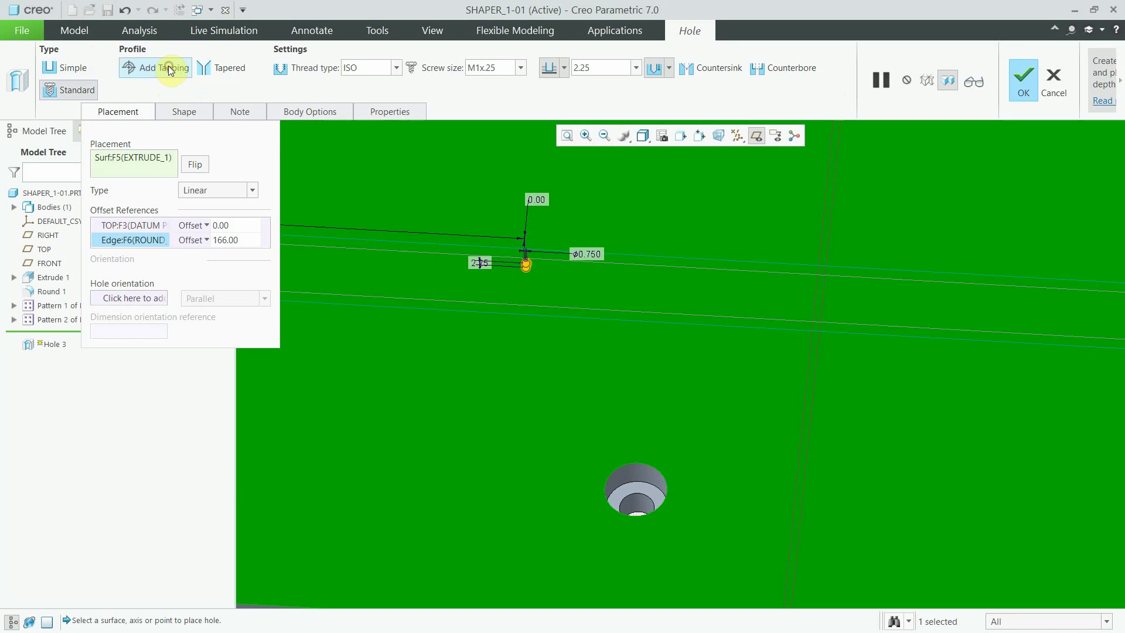
click(73, 75)
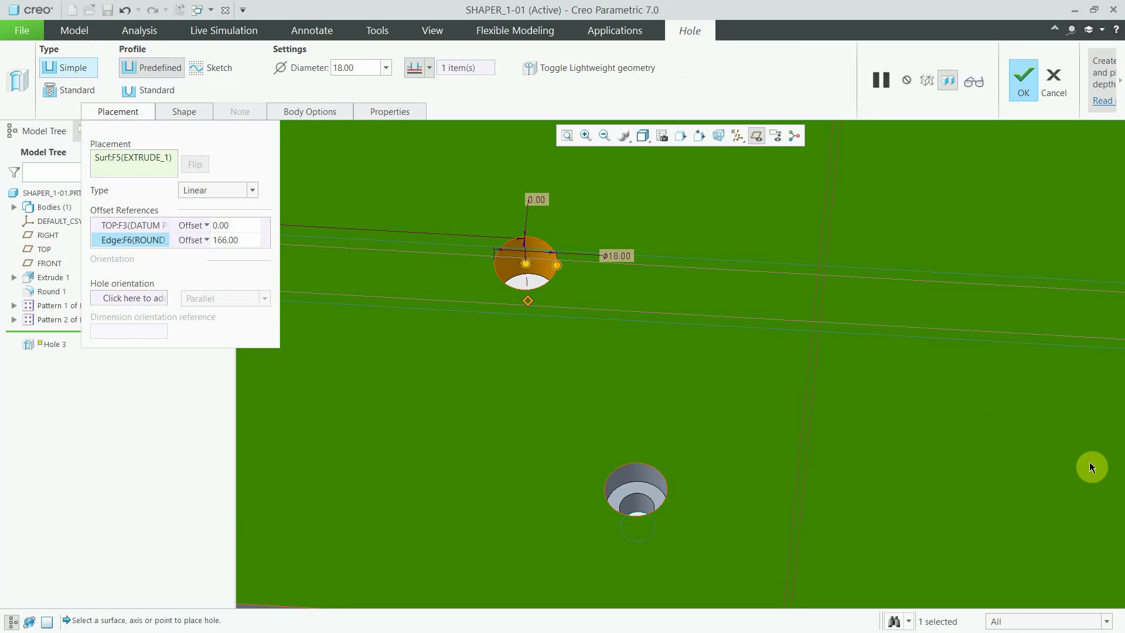
click(153, 89)
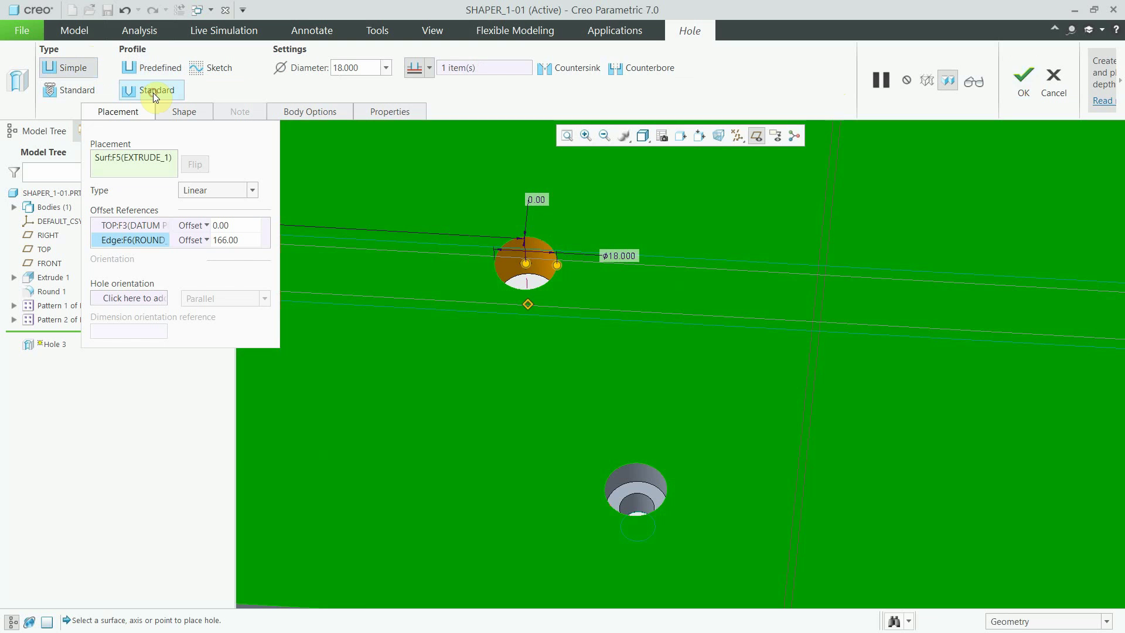
click(627, 68)
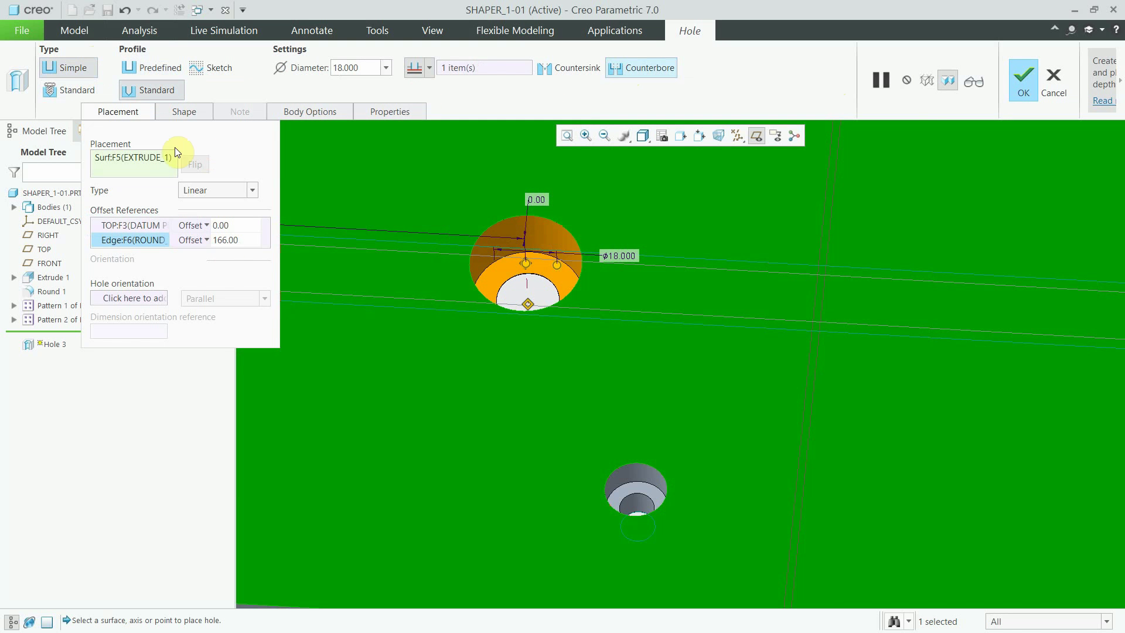
- Set the counterbore to 25 diameter and 10 depth and complete Hole 3
click(183, 115)
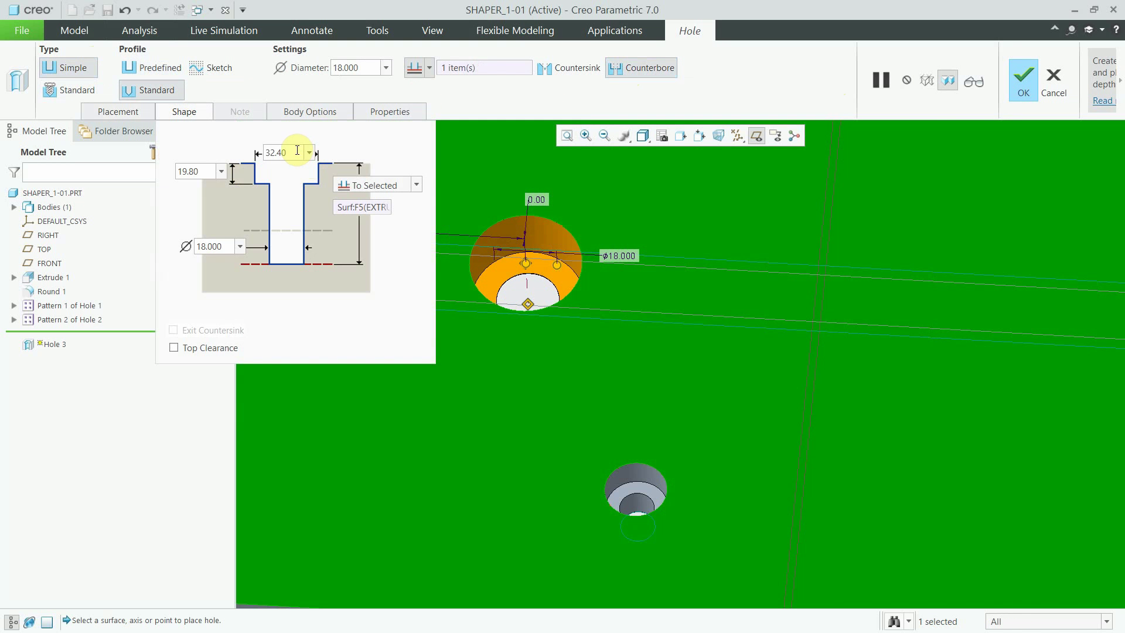
text(25)
key(Return)
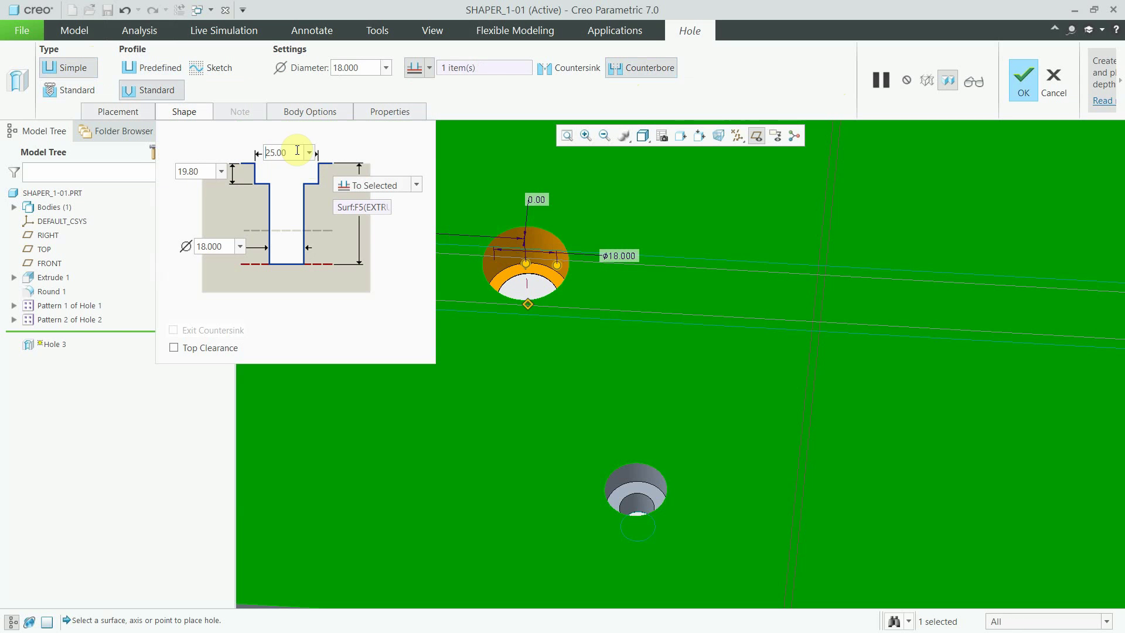
click(201, 176)
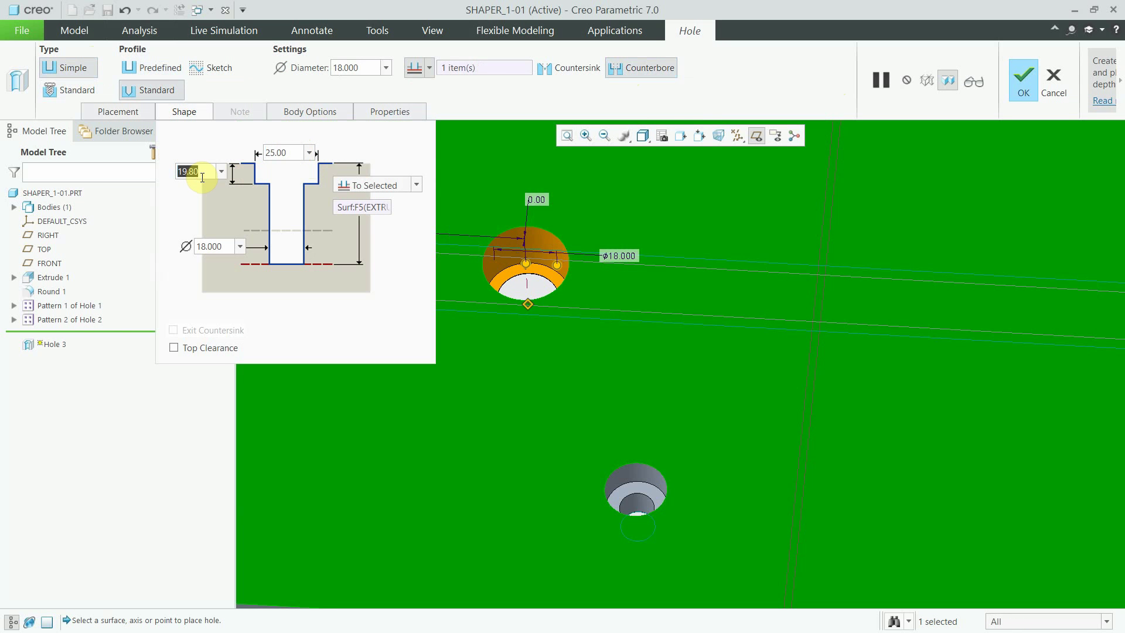
text(10)
key(Return)
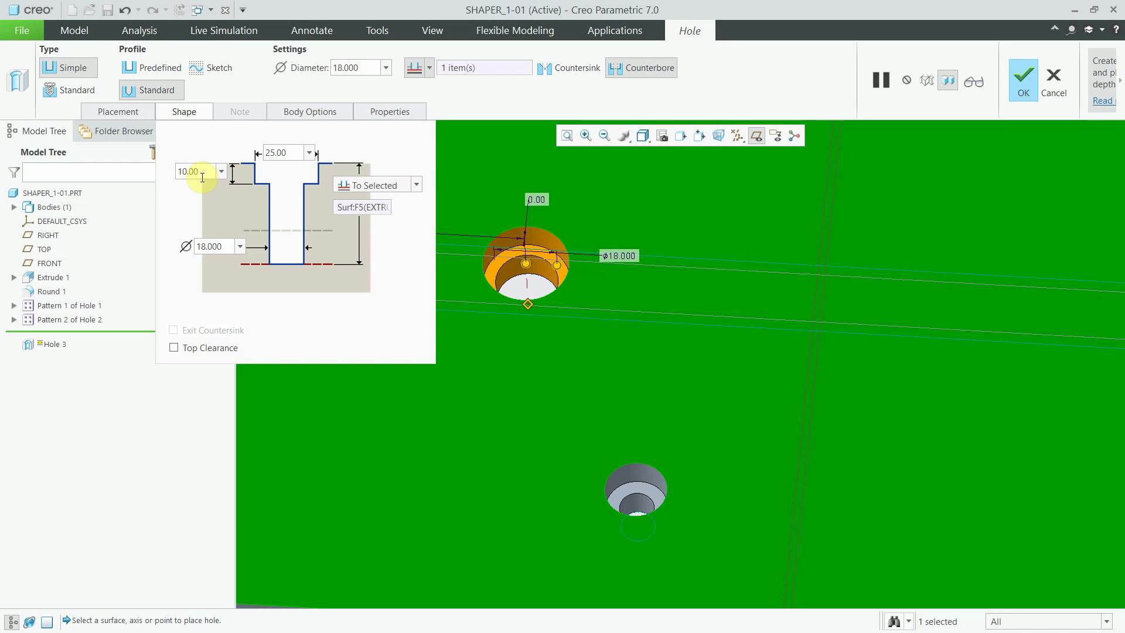
scroll(572, 255, down, 1)
scroll(571, 214, down, 1)
scroll(572, 213, down, 1)
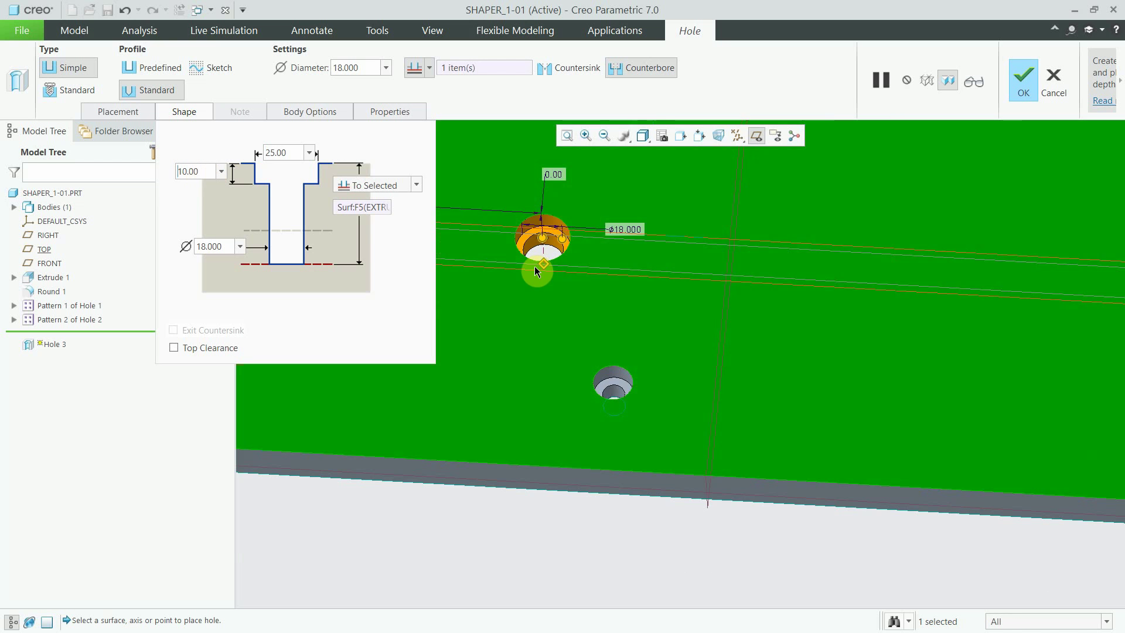
mouse_move(534, 269)
middle_down()
mouse_move(550, 292)
mouse_move(533, 259)
mouse_move(540, 191)
middle_up()
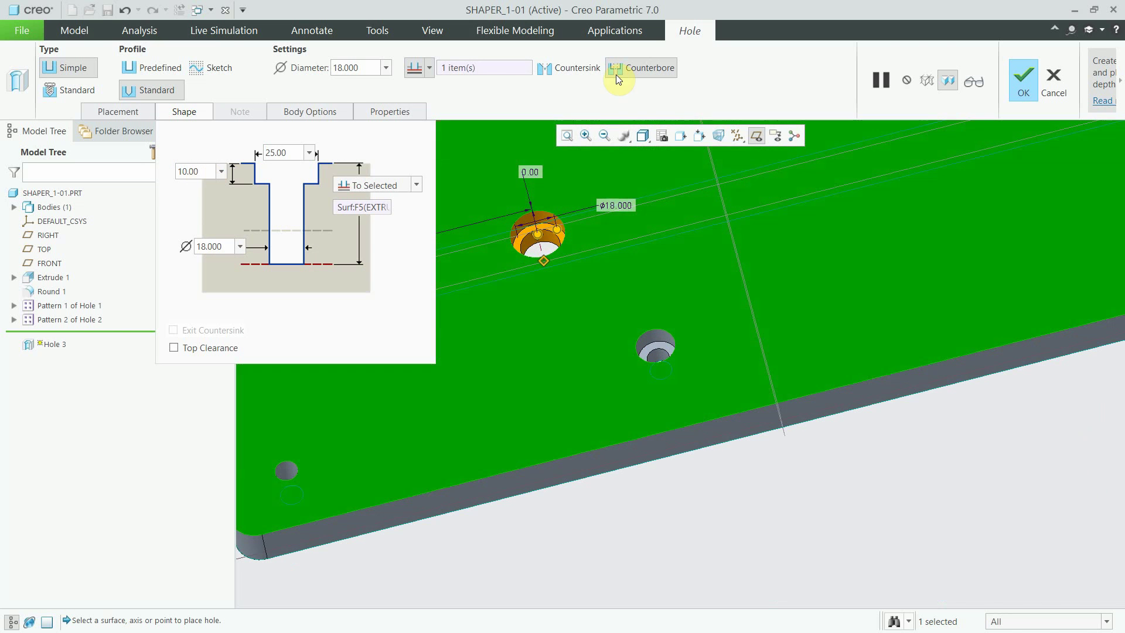
click(1022, 87)
mouse_move(437, 270)
middle_down()
mouse_move(435, 314)
mouse_move(390, 297)
mouse_move(420, 370)
mouse_move(461, 322)
middle_up()
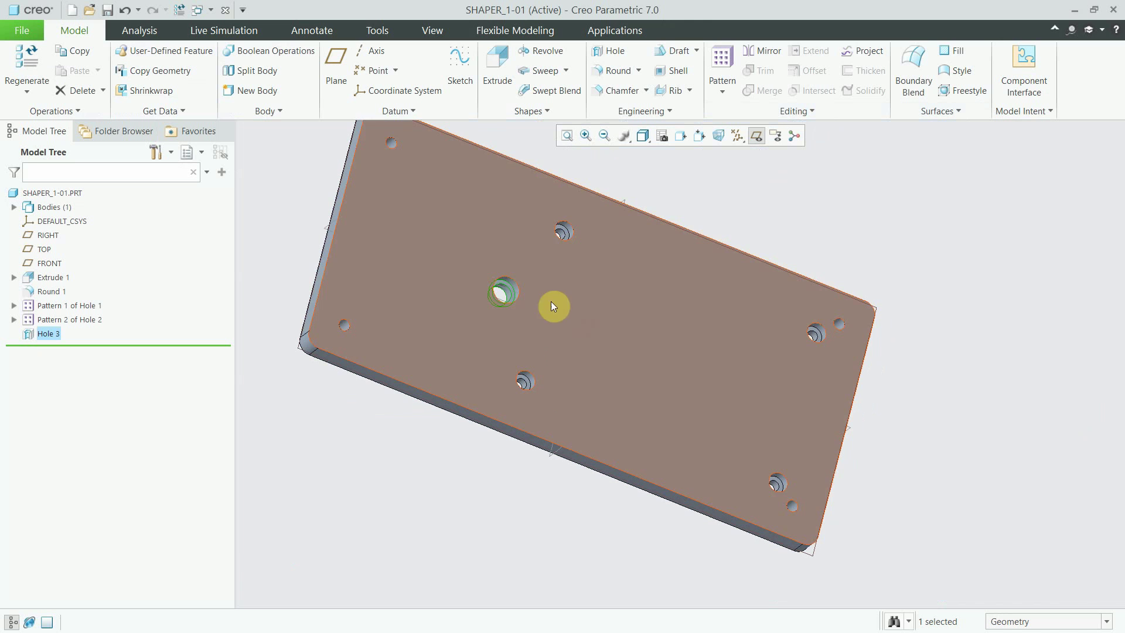
- Sketch a rectangle on the plate's top face for a new extrusion
click(596, 275)
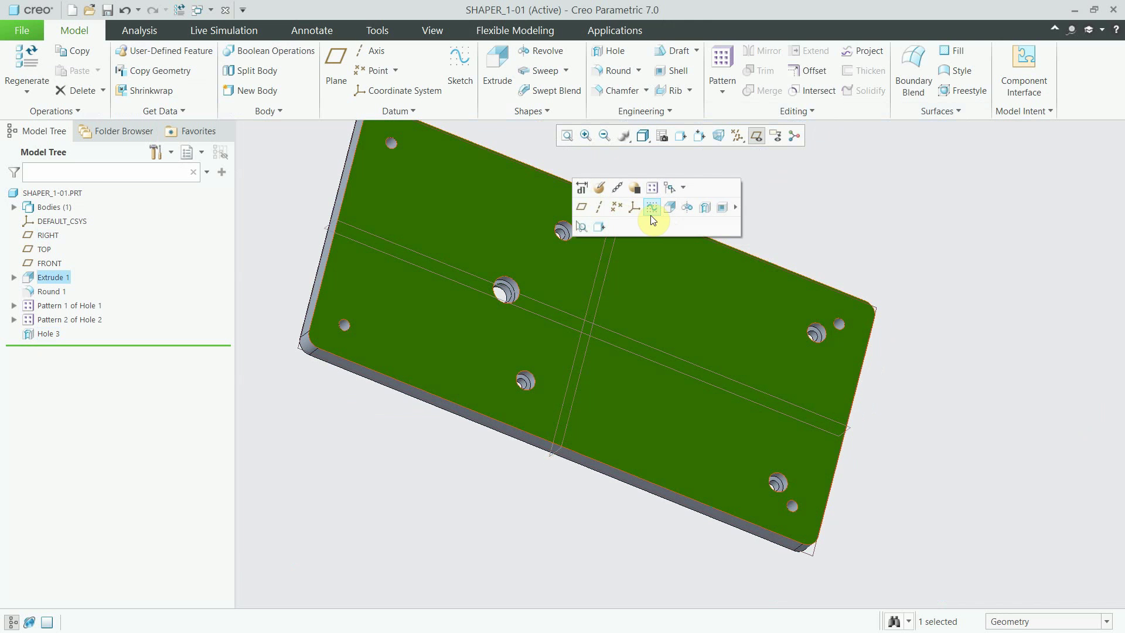
click(651, 216)
click(724, 135)
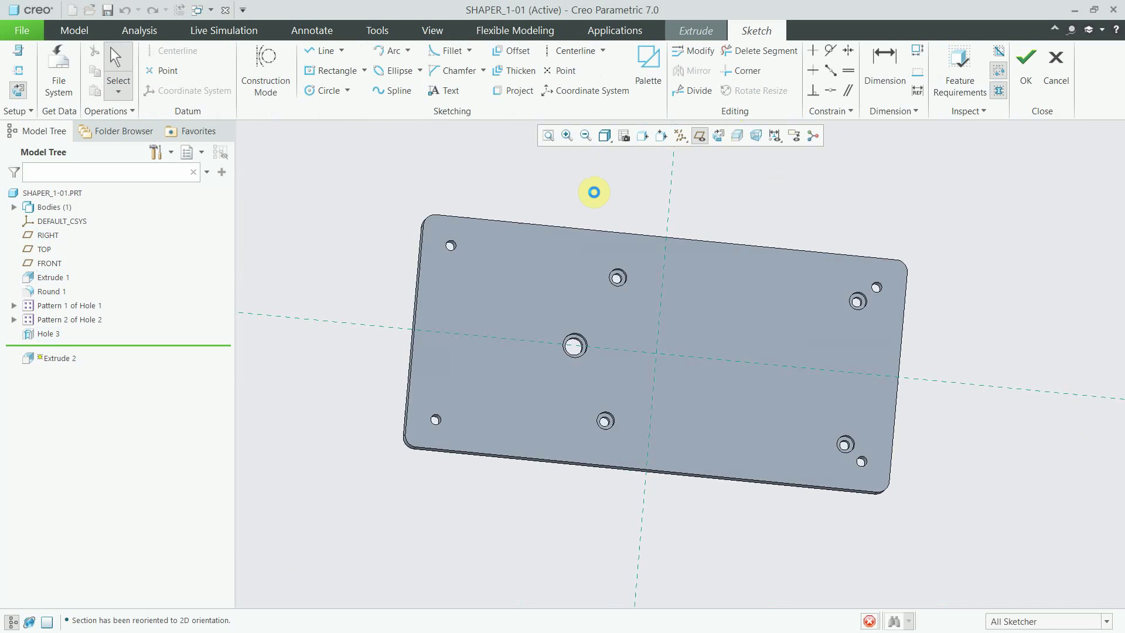
click(338, 72)
scroll(749, 393, up, 2)
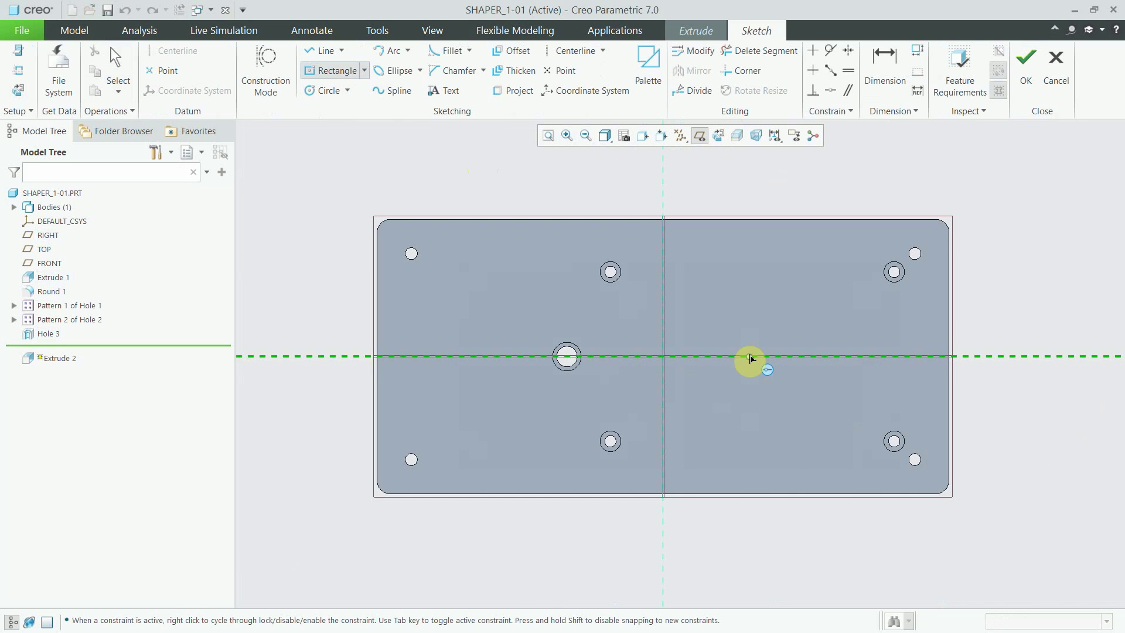
click(749, 356)
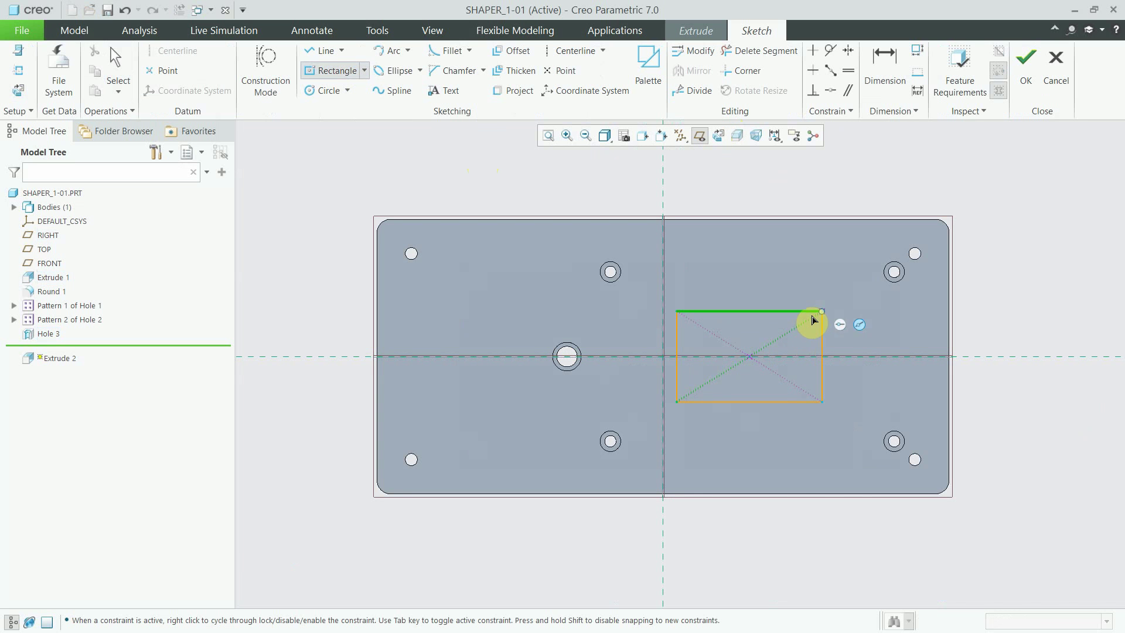
click(821, 311)
middle_click(817, 302)
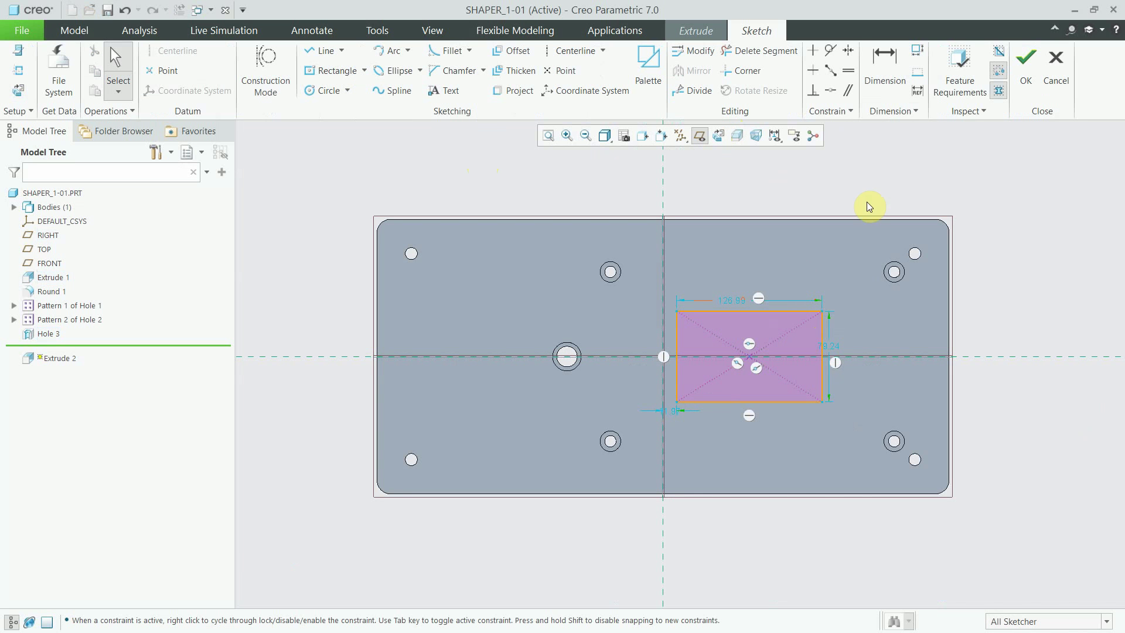
- Dimension the rectangle's right edge 42 from the plate's right edge
click(889, 75)
click(822, 329)
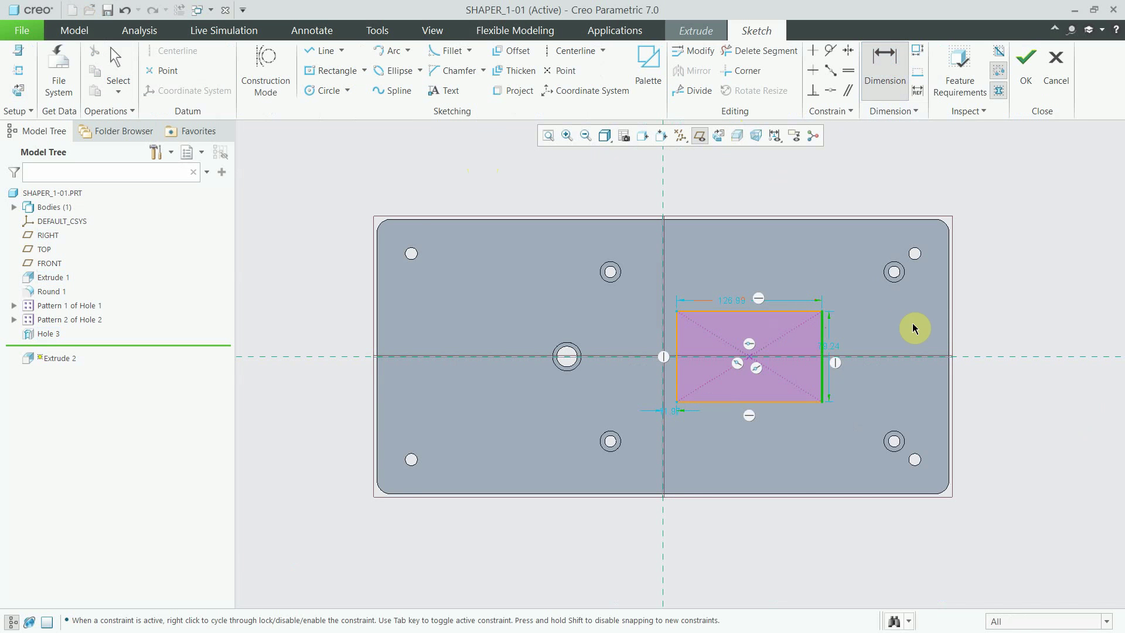
click(947, 318)
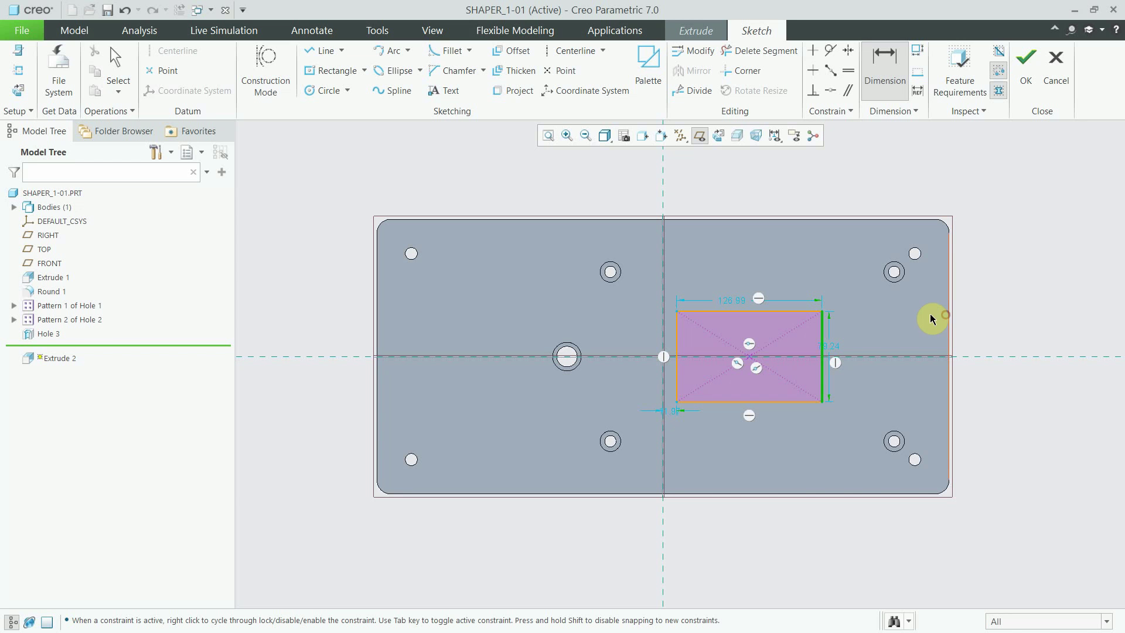
middle_click(903, 312)
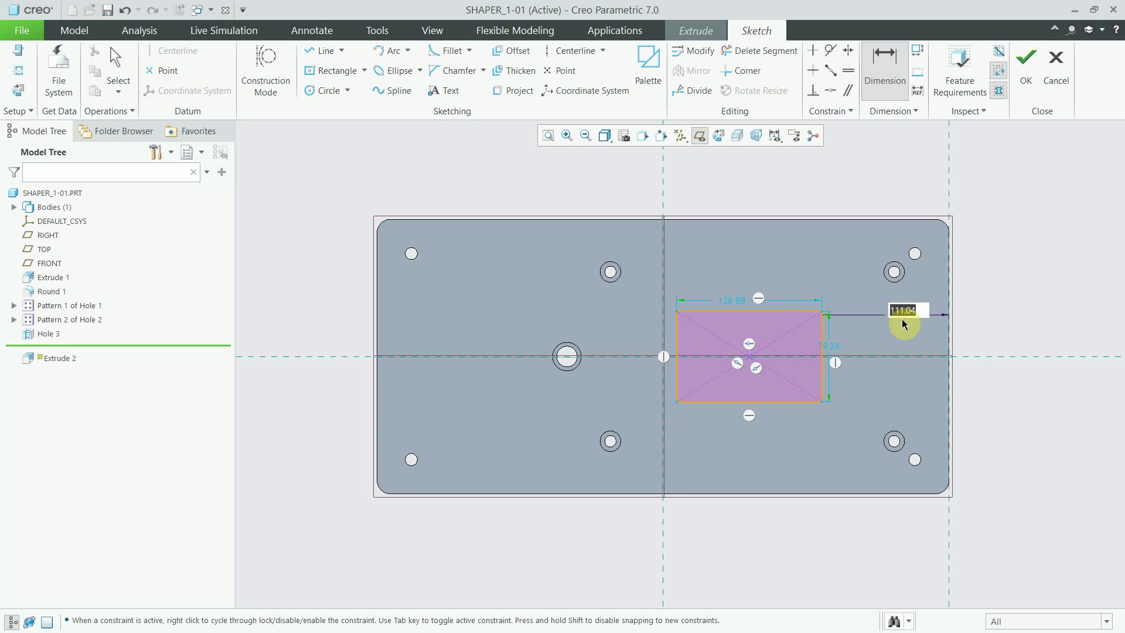
text(42)
key(Return)
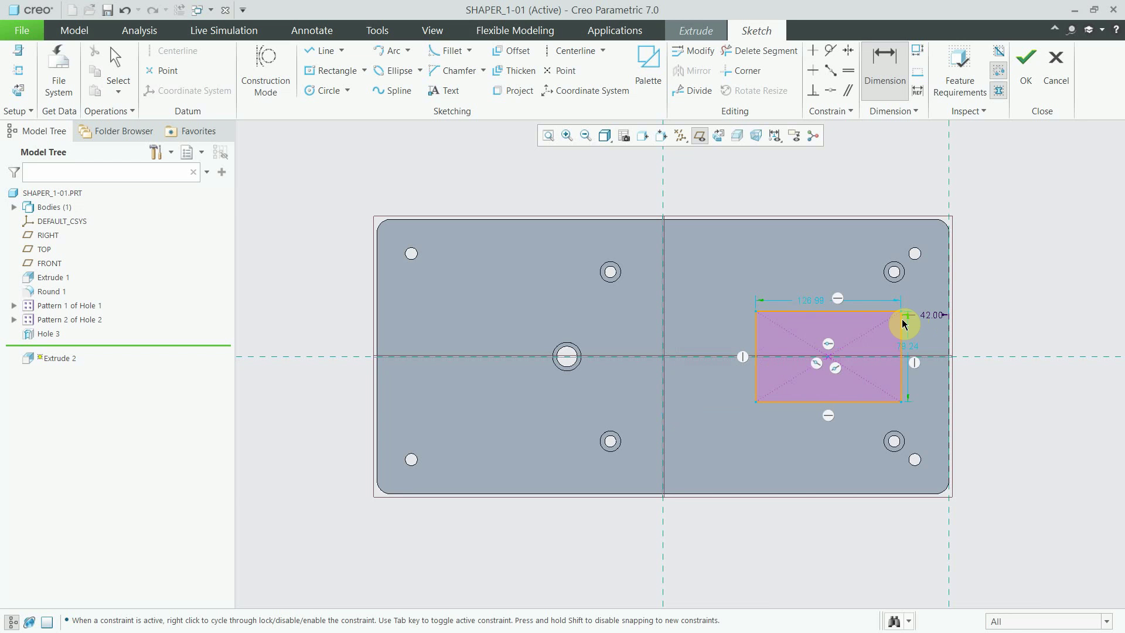
- Size the rectangle 260 wide and 160 tall
click(812, 300)
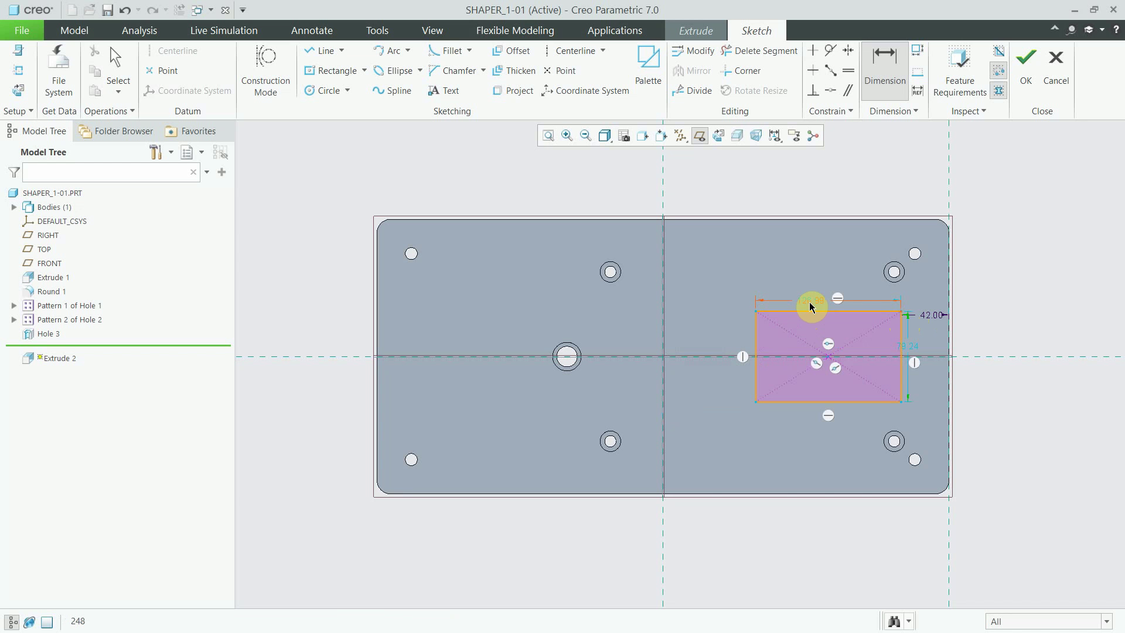
double_click(812, 301)
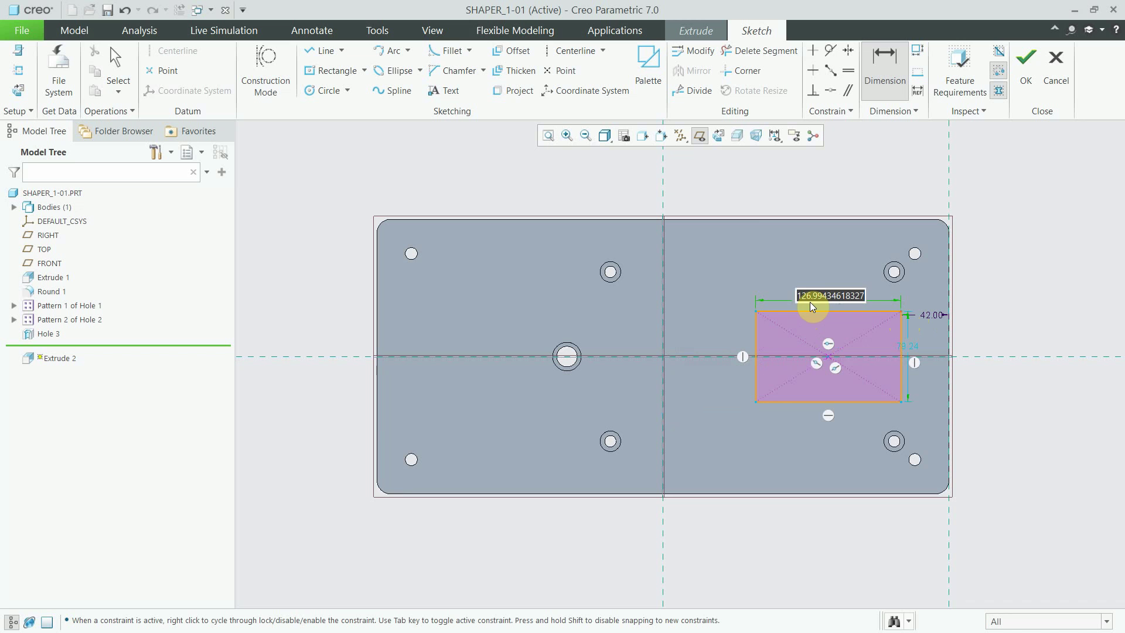
text(260)
key(Return)
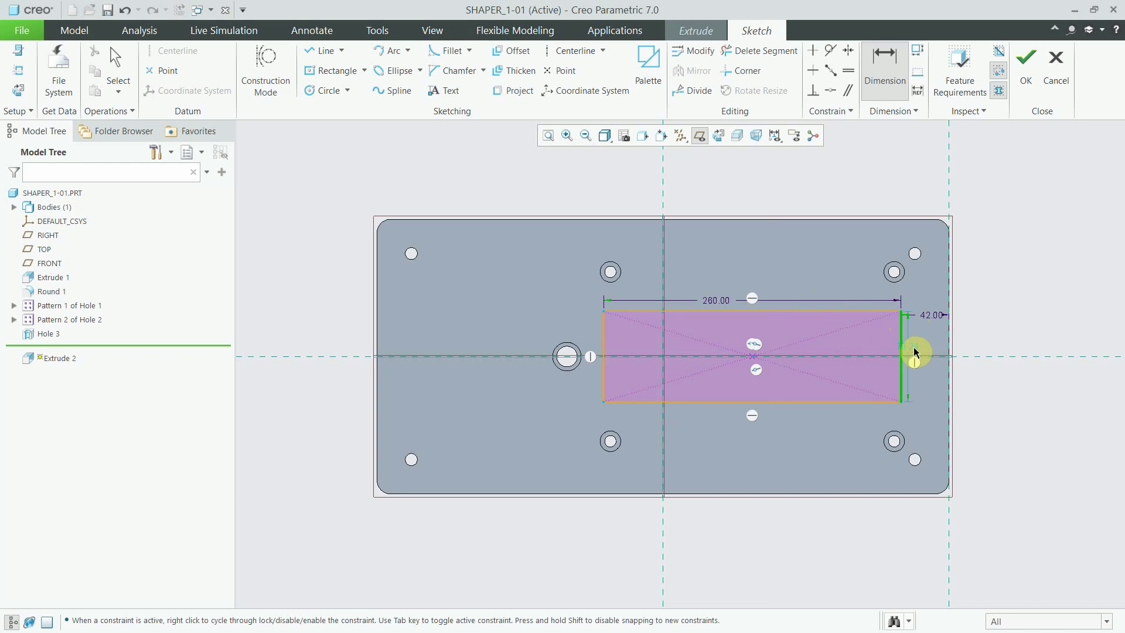
middle_click(923, 350)
click(914, 348)
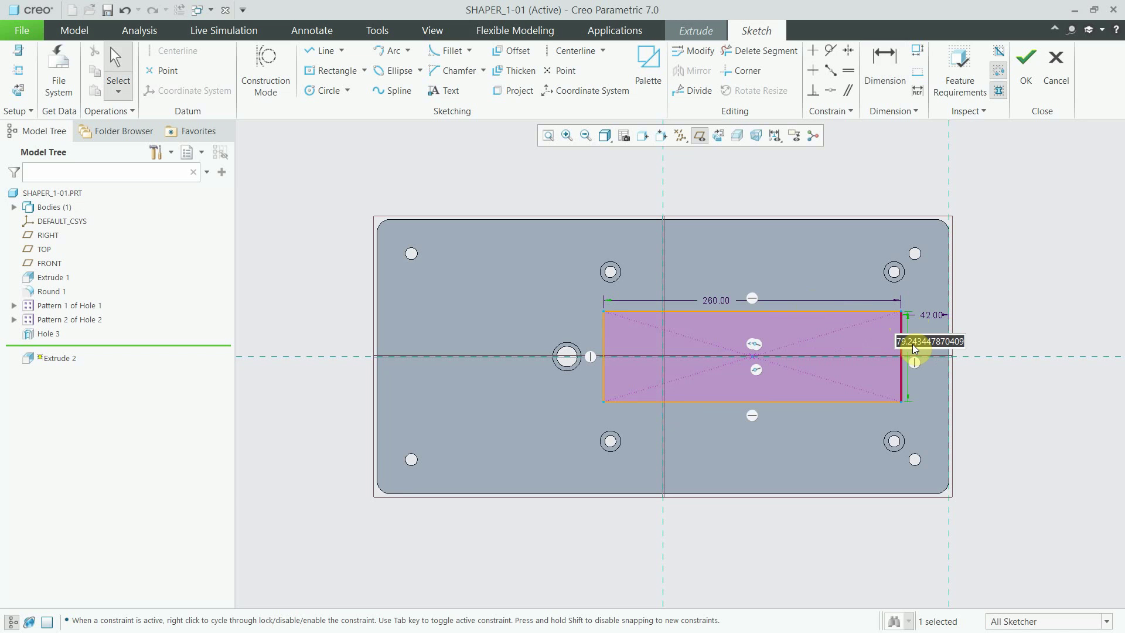
text(160)
key(Return)
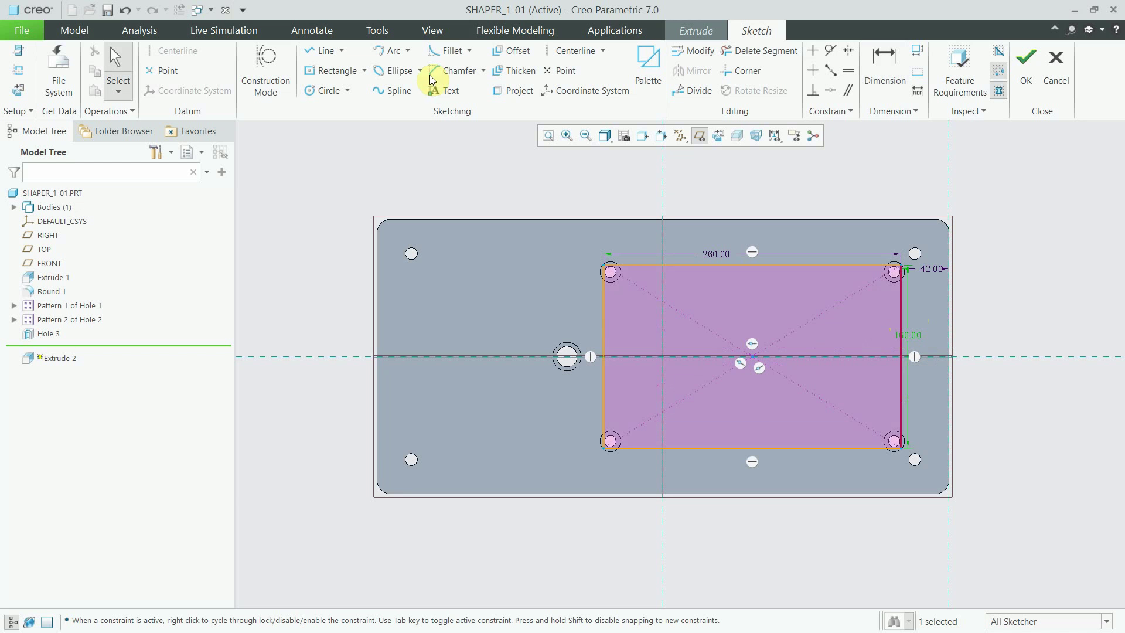
- Offset the rectangle's top edge and its left edge (12) inward
click(514, 51)
click(680, 266)
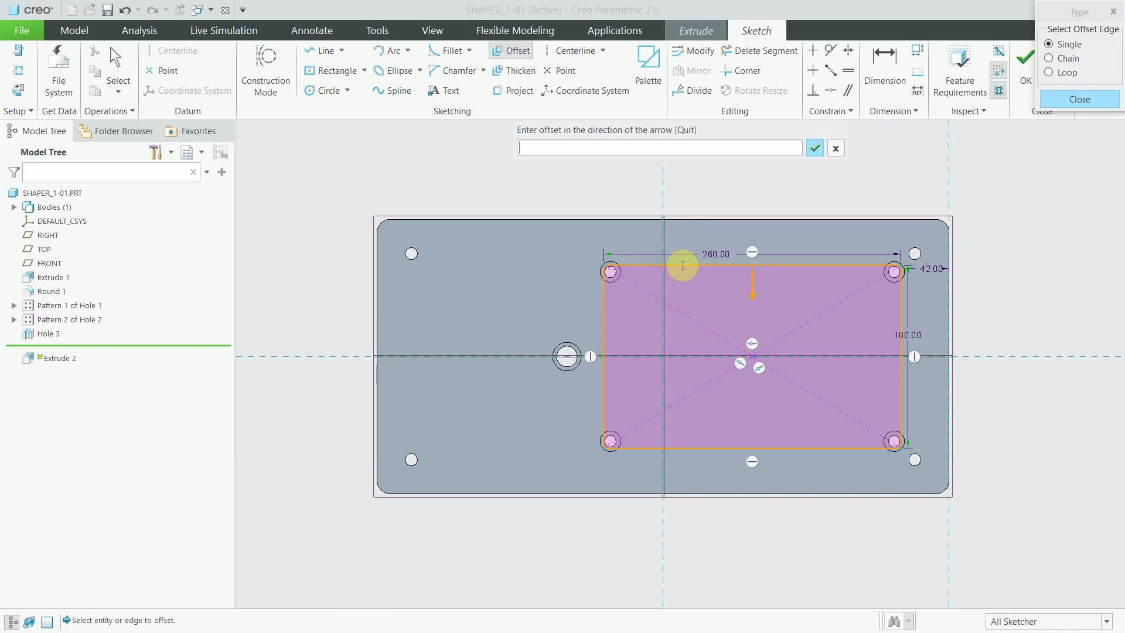
key(Return)
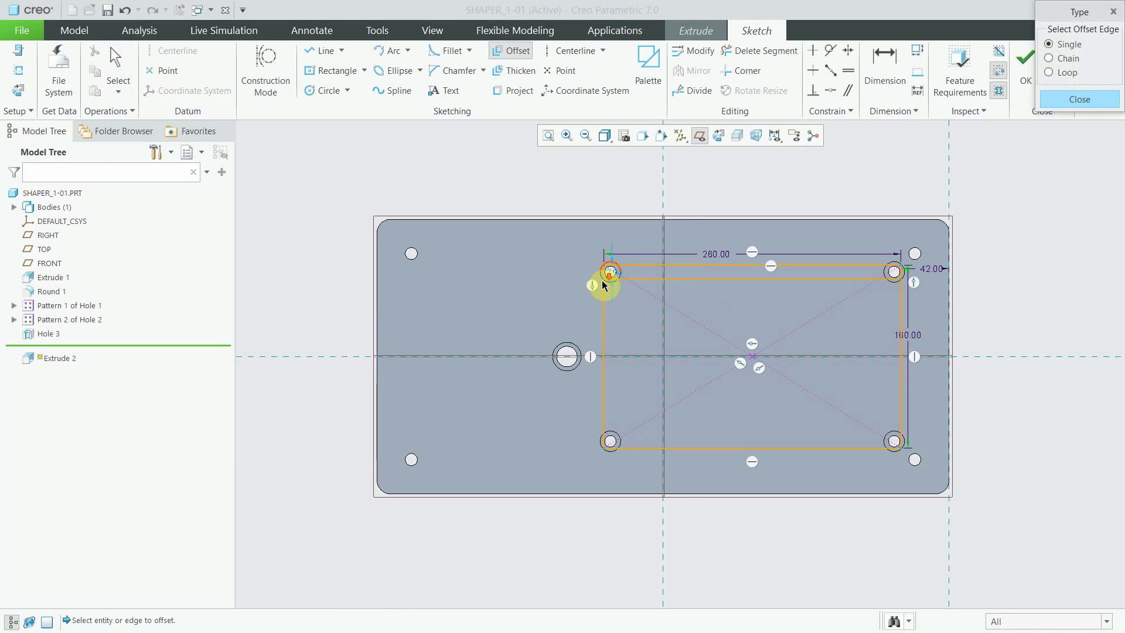
scroll(602, 282, down, 3)
click(608, 317)
text(12)
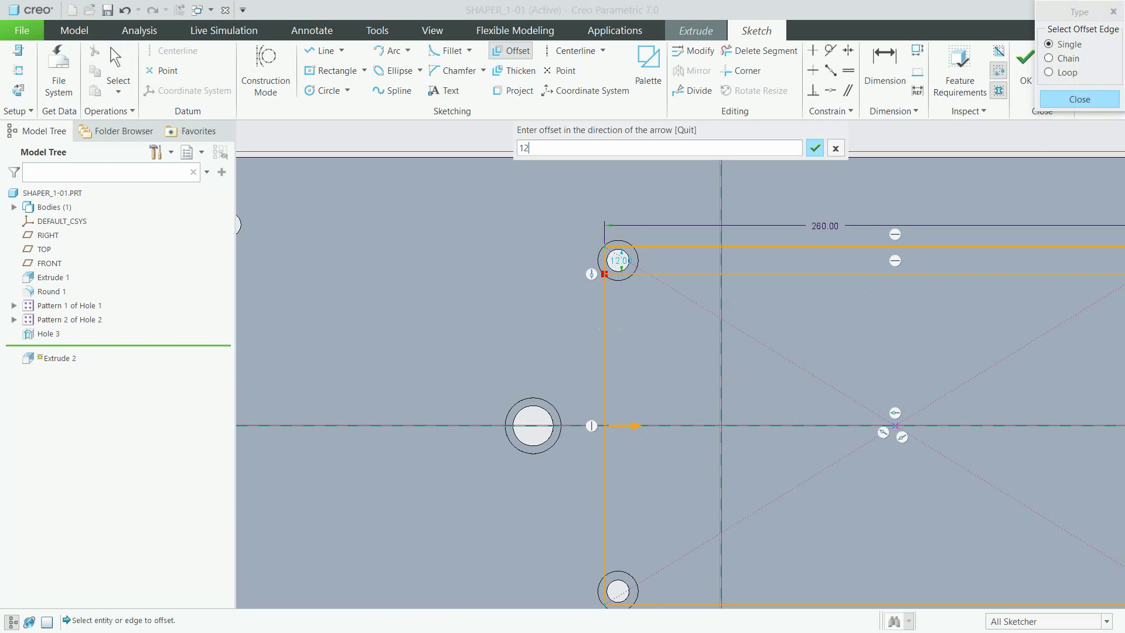
key(Return)
- Offset the rectangle's bottom and right edges inward by 10 each
scroll(614, 305, up, 3)
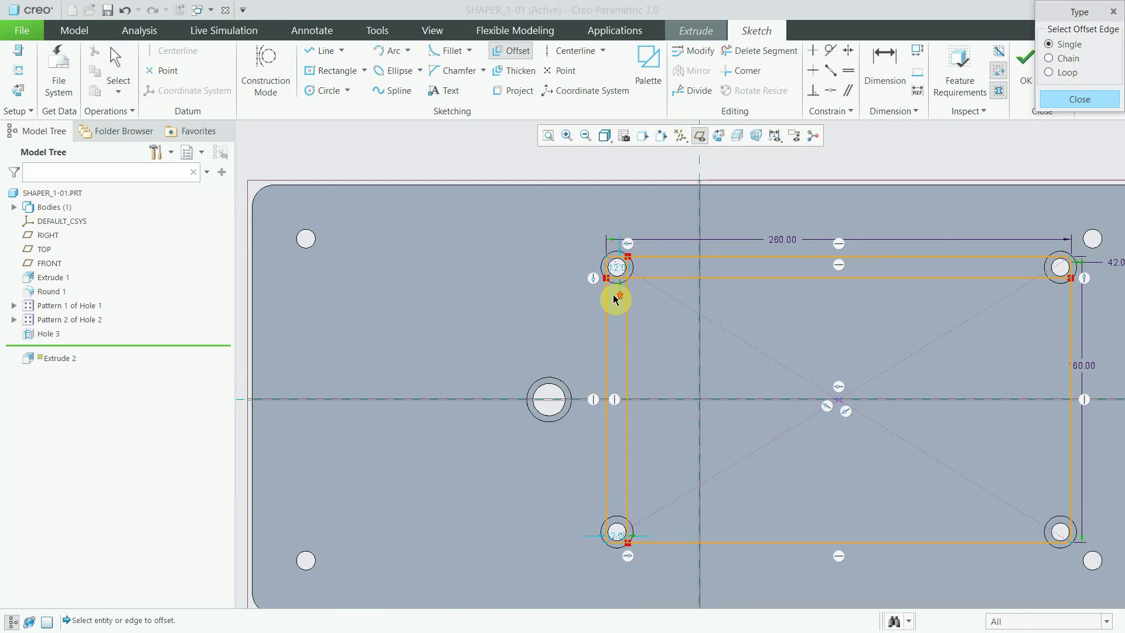
scroll(633, 266, down, 3)
scroll(624, 274, down, 2)
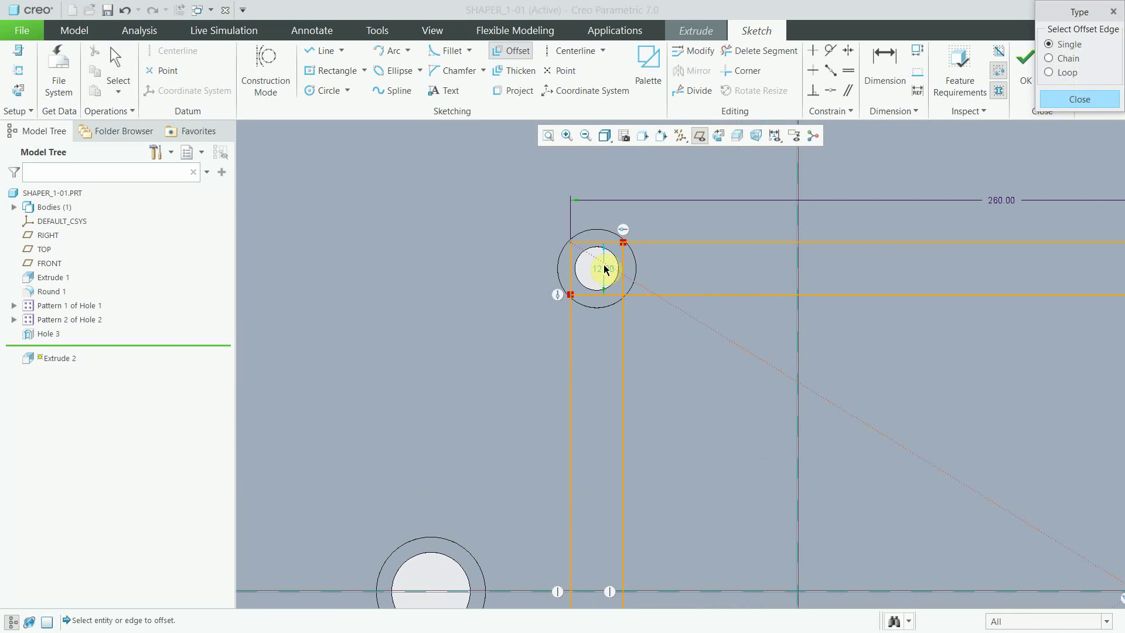
scroll(596, 280, up, 2)
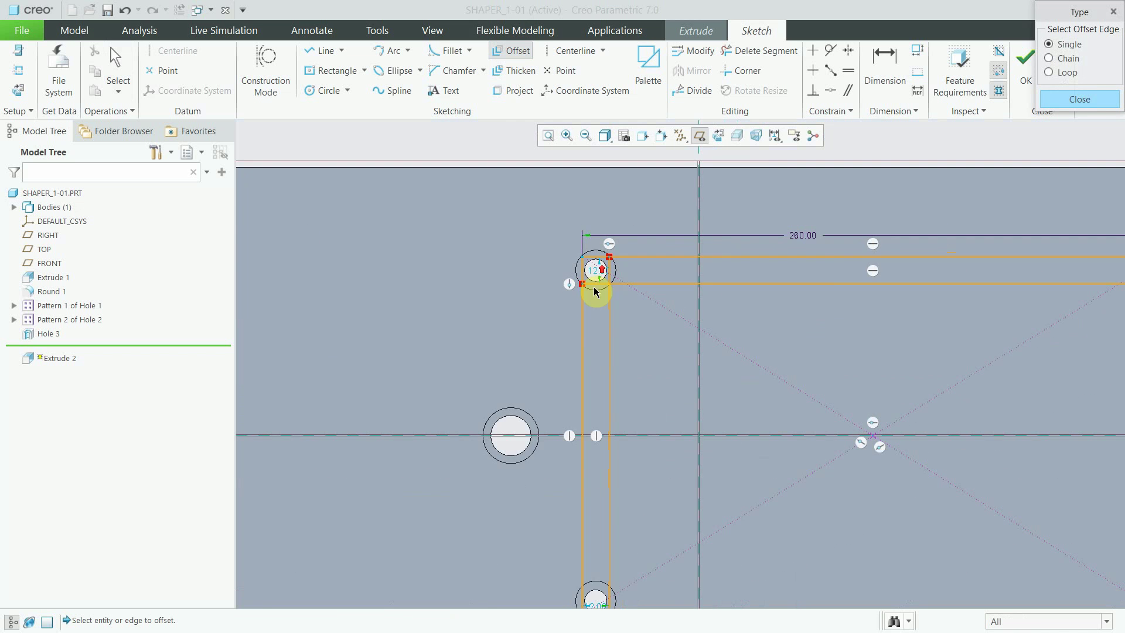
scroll(595, 316, up, 1)
scroll(609, 457, down, 3)
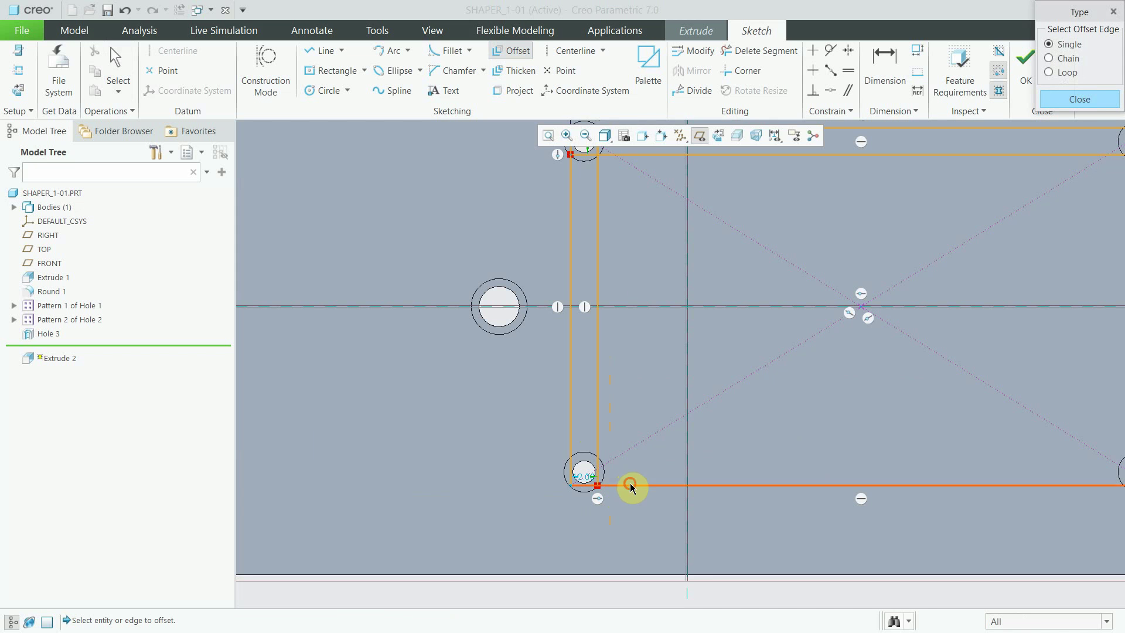
click(631, 484)
text(10)
key(Return)
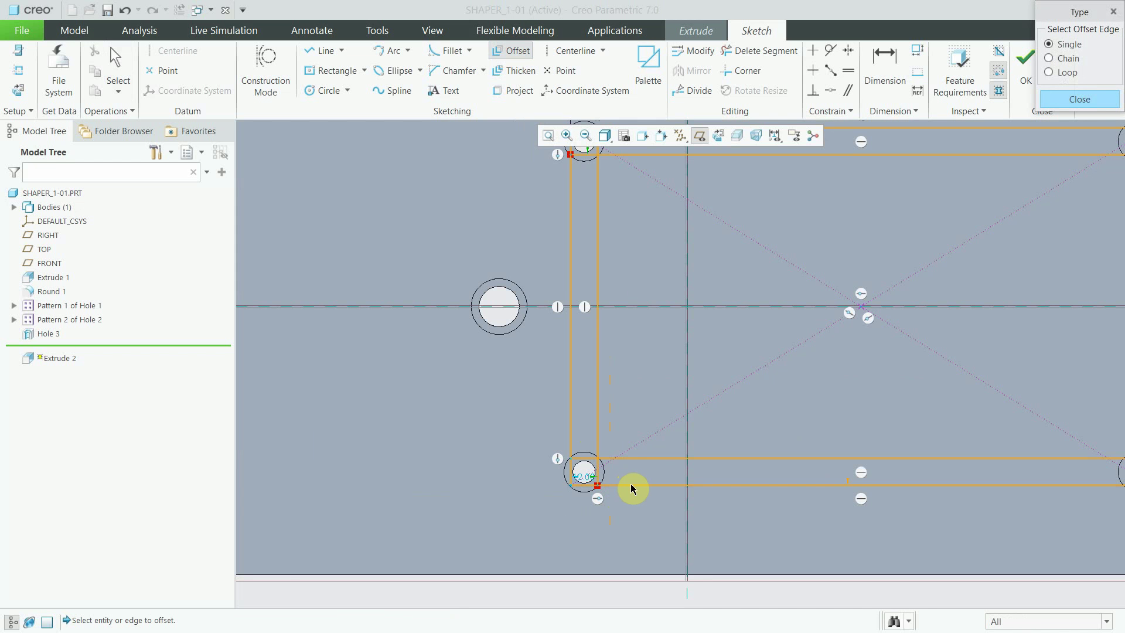
scroll(633, 488, up, 3)
scroll(829, 416, down, 2)
click(831, 412)
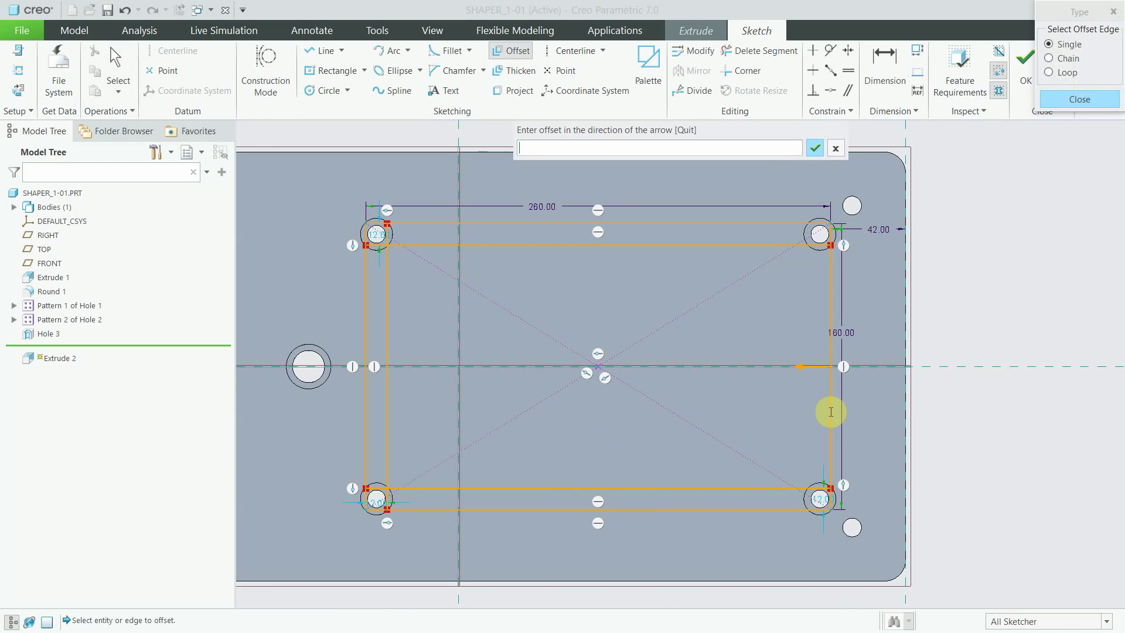
text(10)
key(Return)
middle_click(828, 430)
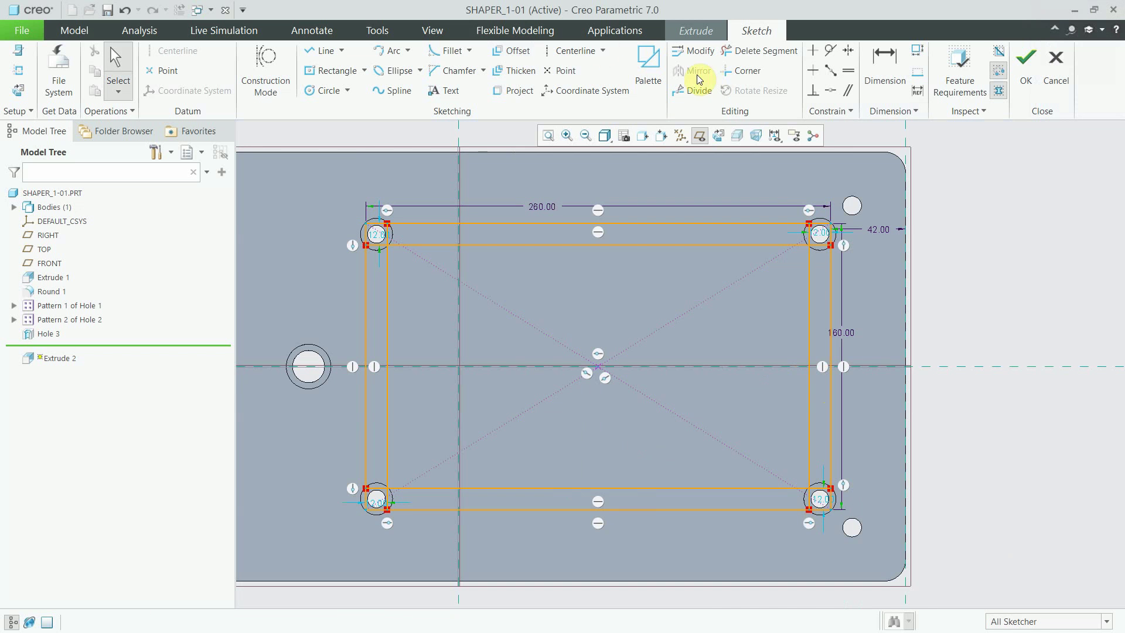
- Delete the excess line segments at the top-left corner and the next corner hole
click(733, 54)
scroll(761, 222, down, 2)
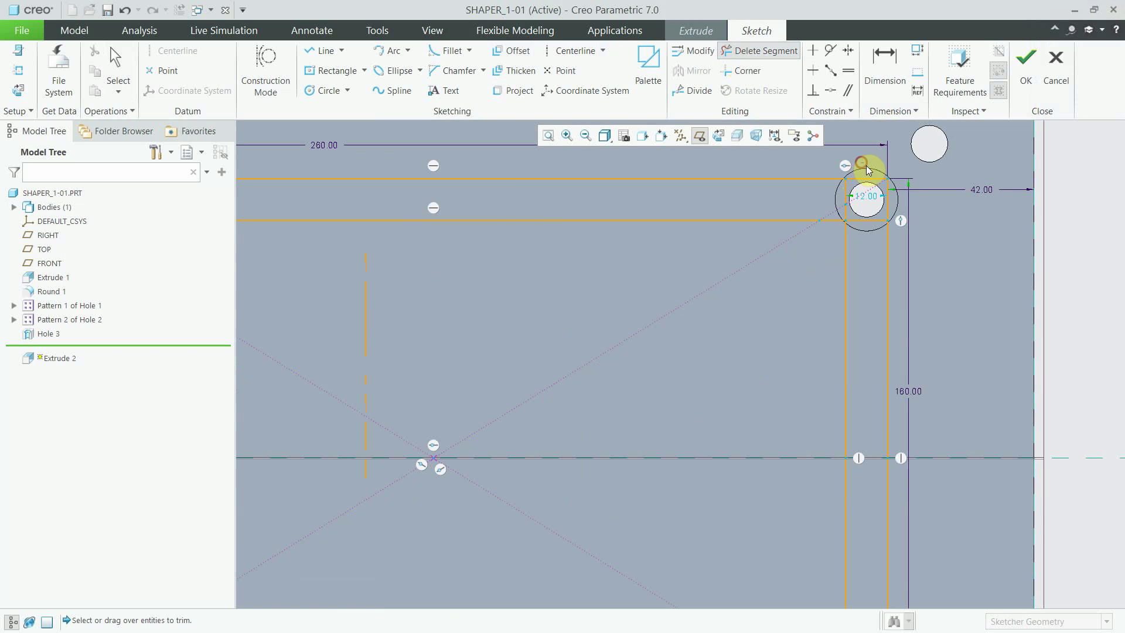
scroll(836, 301, up, 2)
scroll(904, 382, down, 2)
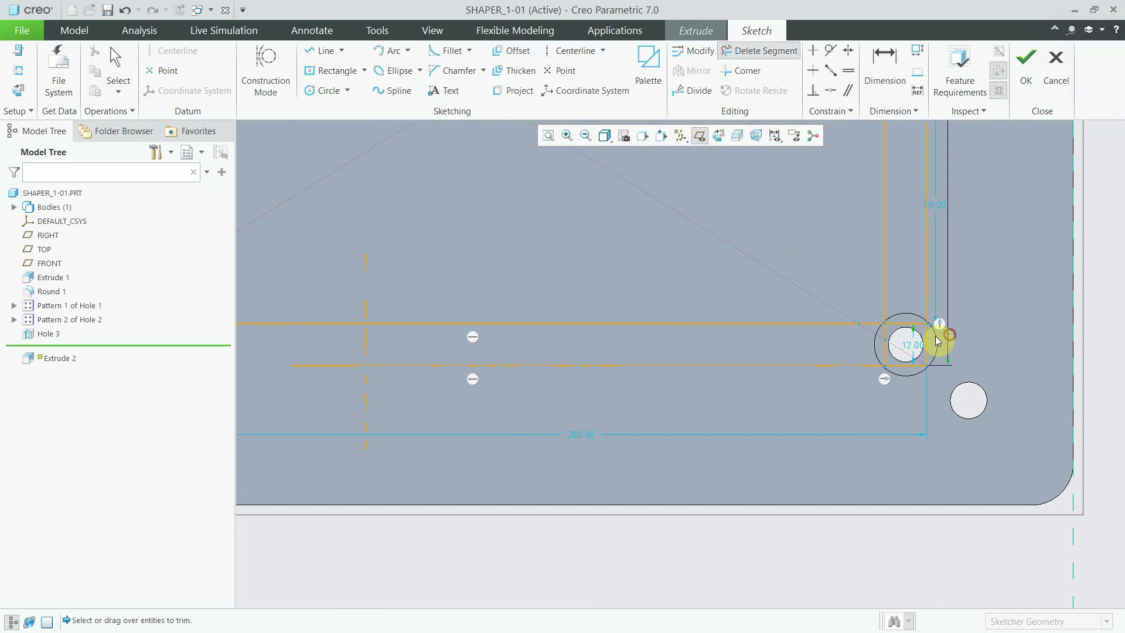
scroll(902, 375, up, 3)
scroll(574, 354, down, 3)
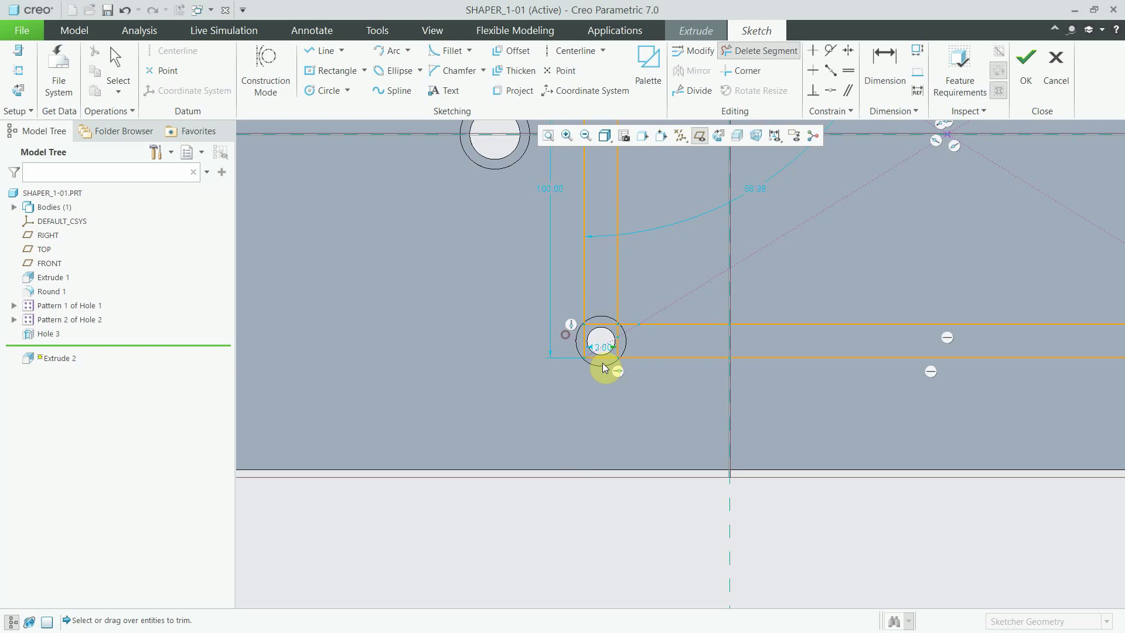
scroll(602, 319, up, 3)
scroll(564, 314, down, 2)
scroll(565, 316, down, 1)
drag(561, 316, 508, 365)
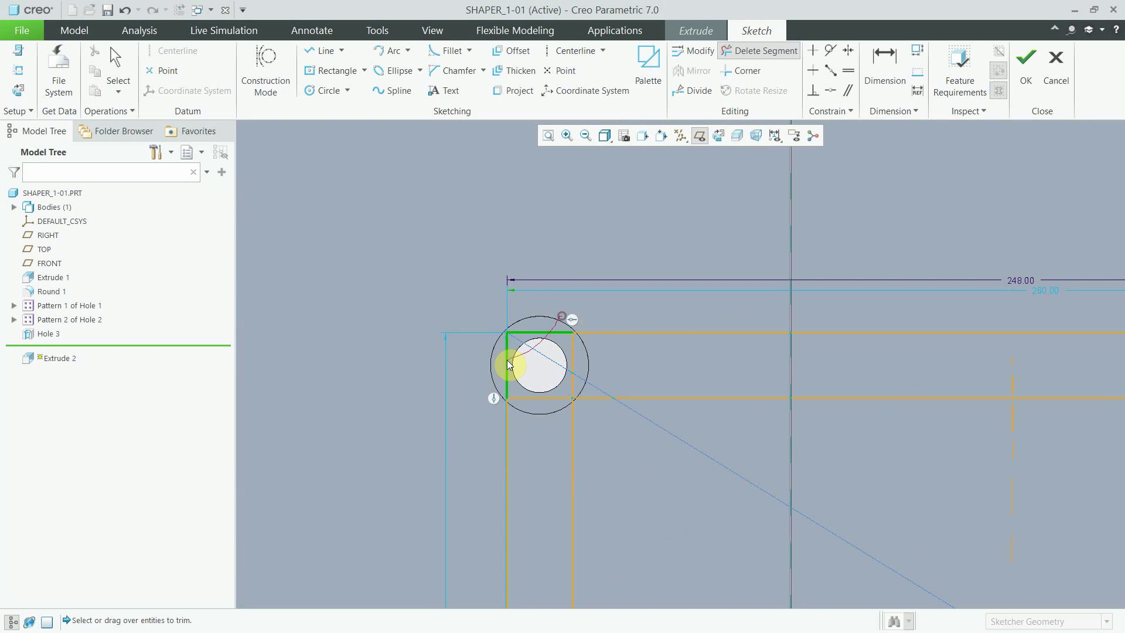
scroll(512, 345, up, 3)
scroll(548, 357, down, 3)
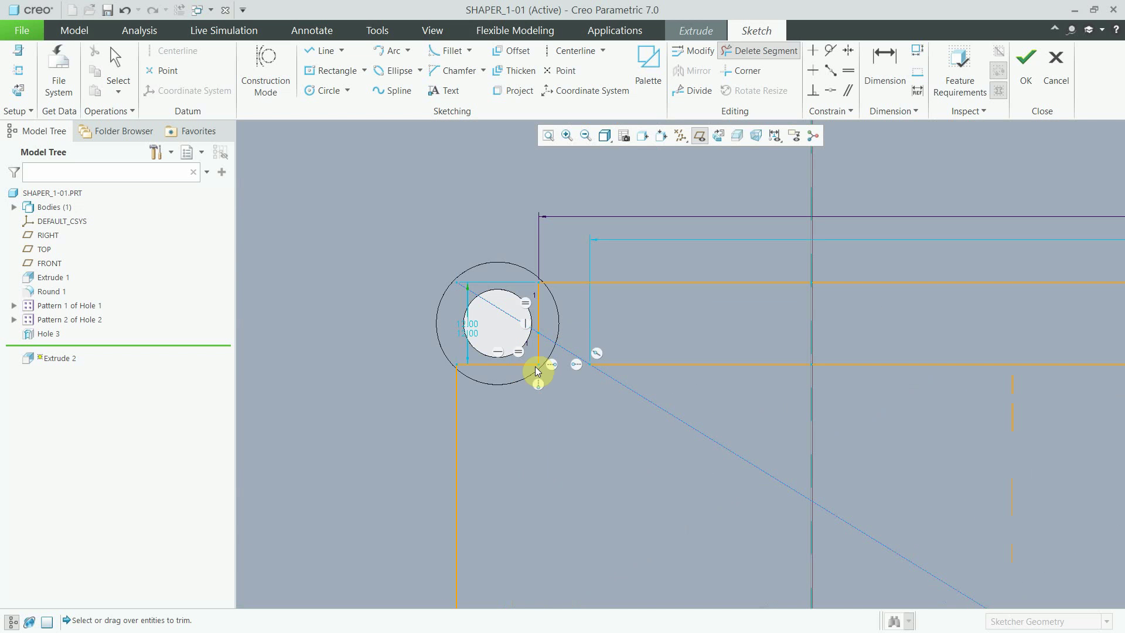
scroll(613, 360, up, 3)
scroll(758, 360, down, 1)
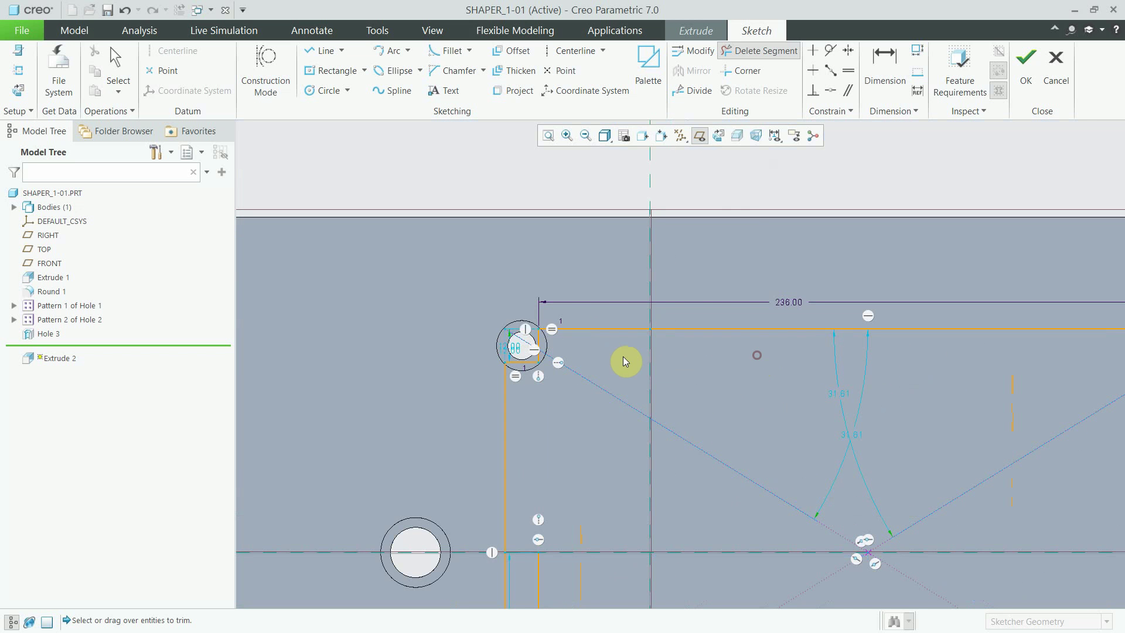
scroll(856, 375, up, 3)
scroll(944, 356, down, 3)
scroll(773, 326, down, 2)
mouse_move(772, 322)
mouse_down()
mouse_move(798, 381)
mouse_move(821, 400)
mouse_up()
scroll(816, 306, up, 2)
scroll(833, 271, up, 2)
scroll(844, 403, down, 3)
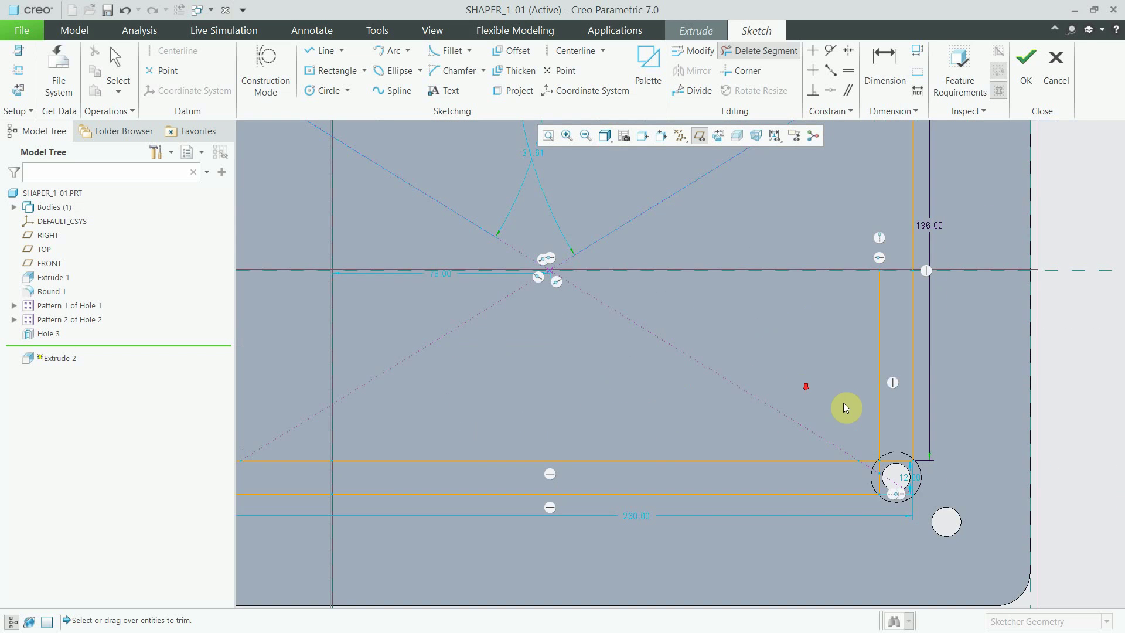
scroll(869, 451, down, 4)
- Delete the excess segments at the bottom-right and bottom-left corner holes
drag(901, 466, 791, 480)
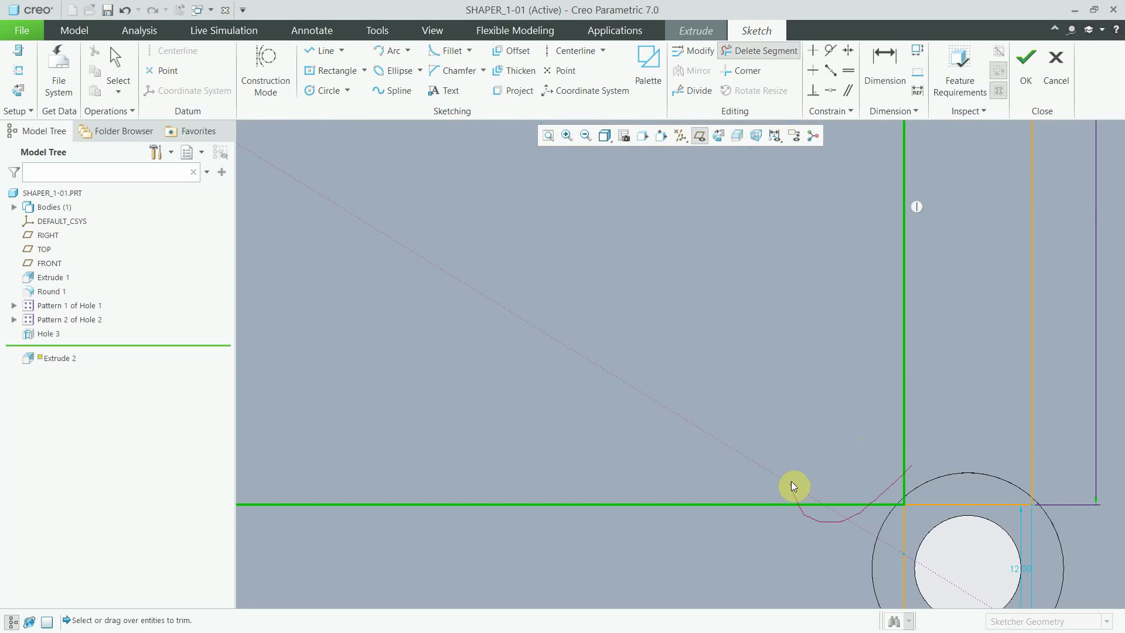
scroll(962, 416, up, 3)
scroll(895, 456, up, 2)
scroll(588, 423, down, 3)
scroll(596, 433, down, 2)
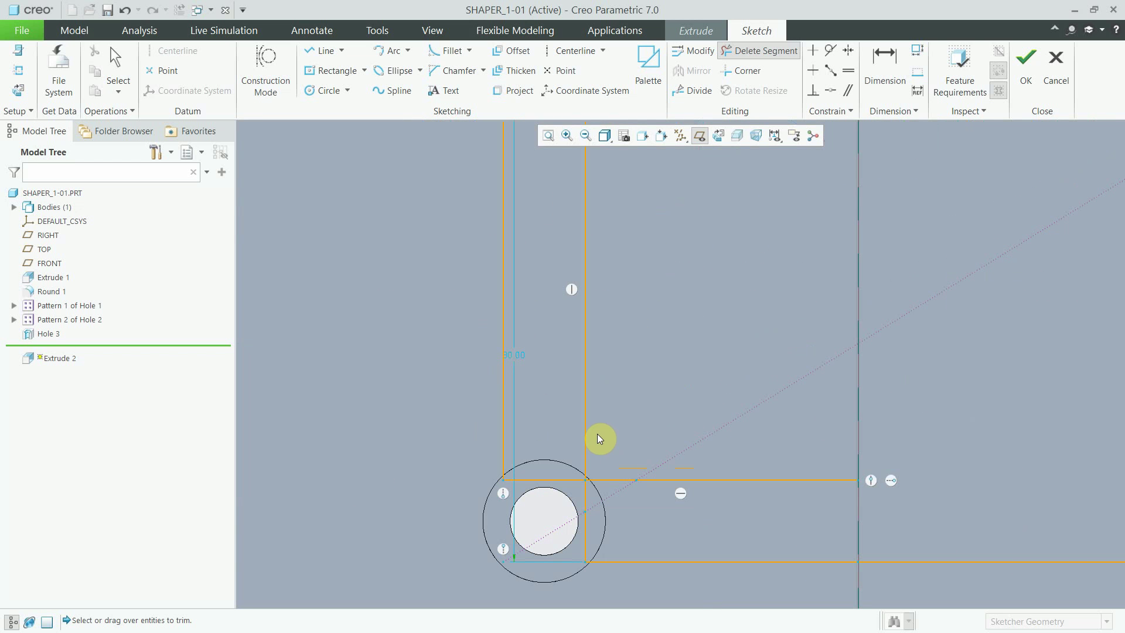
mouse_move(576, 404)
mouse_down()
mouse_move(623, 486)
mouse_move(667, 477)
mouse_up()
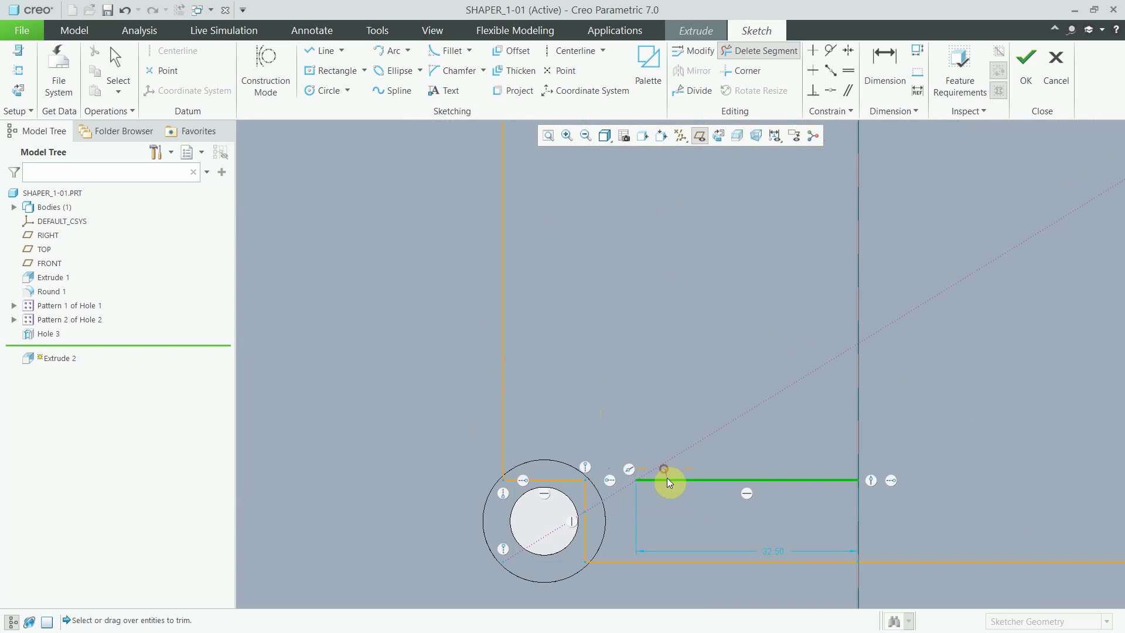
scroll(655, 481, up, 3)
scroll(651, 470, up, 2)
middle_click(652, 470)
- Step back through the recent trims and edge offsets to recover the plain 260-wide rectangle
scroll(646, 314, down, 2)
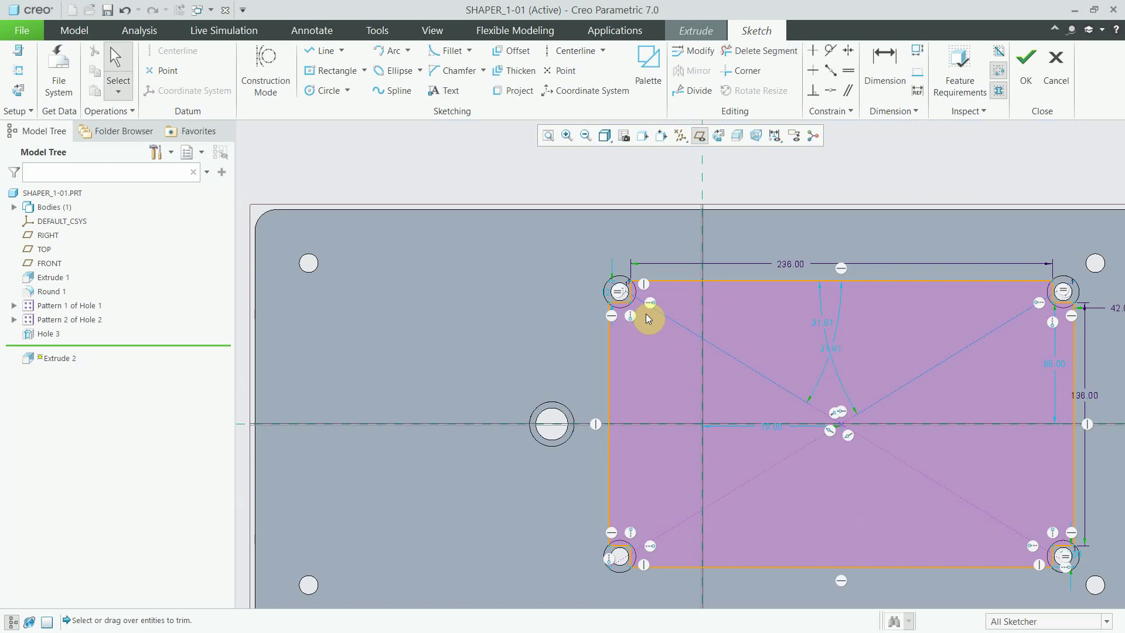
scroll(633, 264, down, 2)
scroll(603, 295, down, 2)
scroll(602, 295, up, 2)
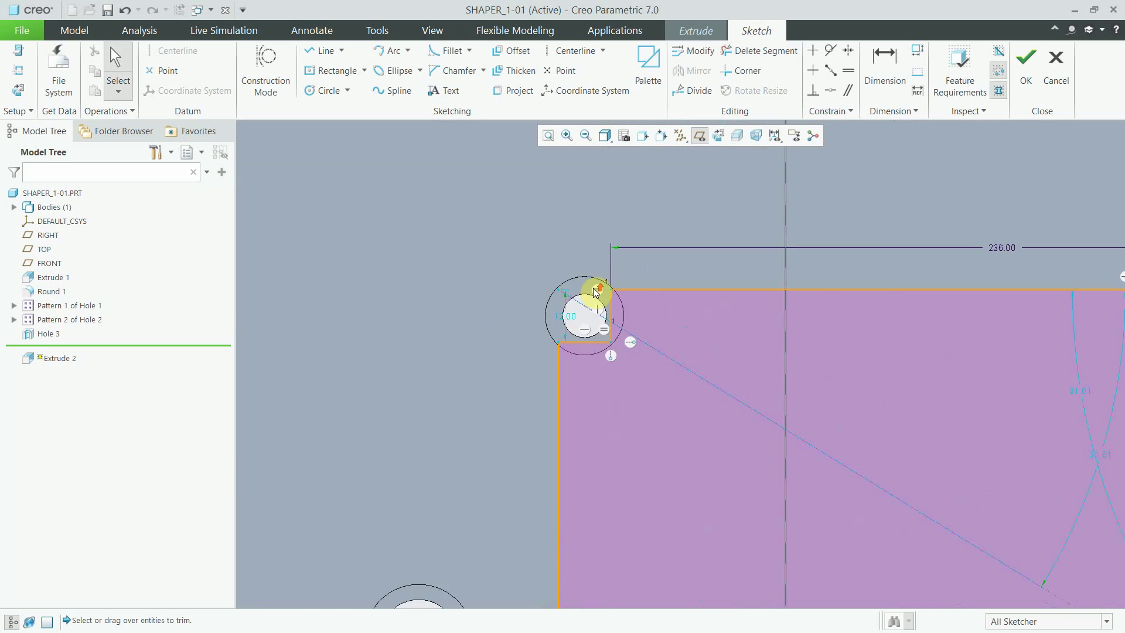
scroll(598, 290, up, 2)
scroll(603, 313, up, 2)
scroll(604, 314, down, 2)
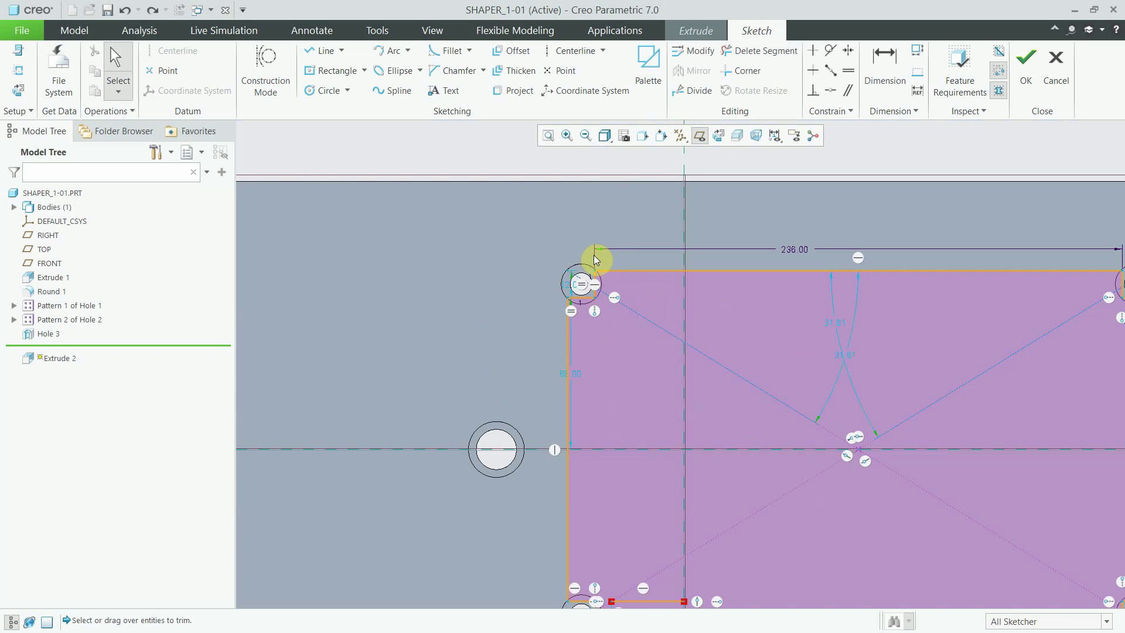
key(ctrl+z)
key(ctrl+z)
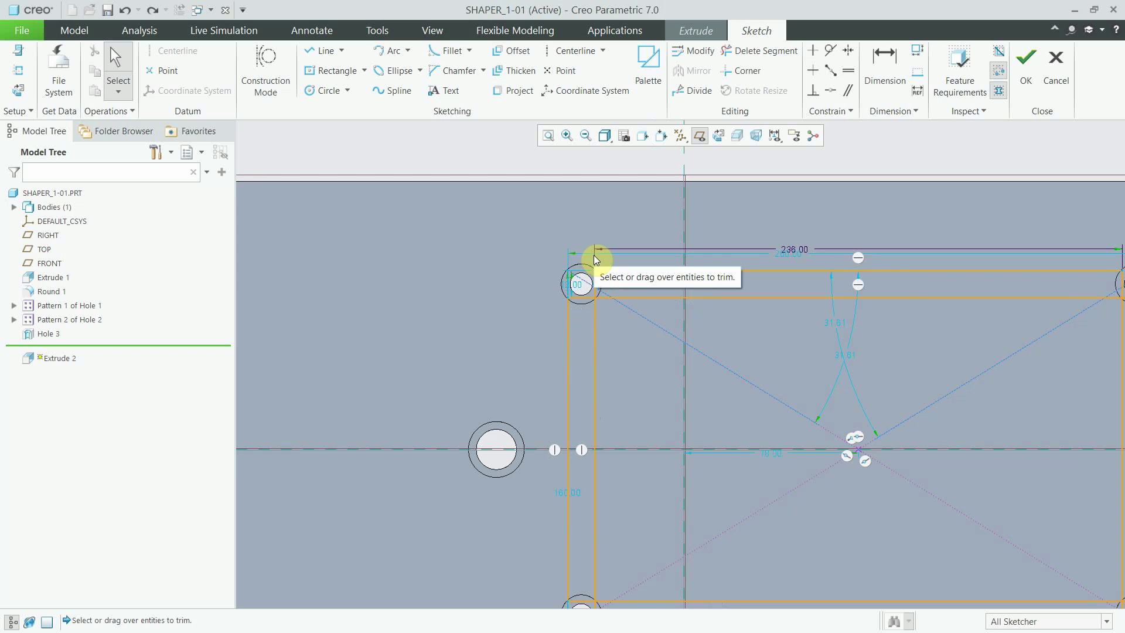
key(ctrl+z)
key(ctrl+z)
key(ctrl+y)
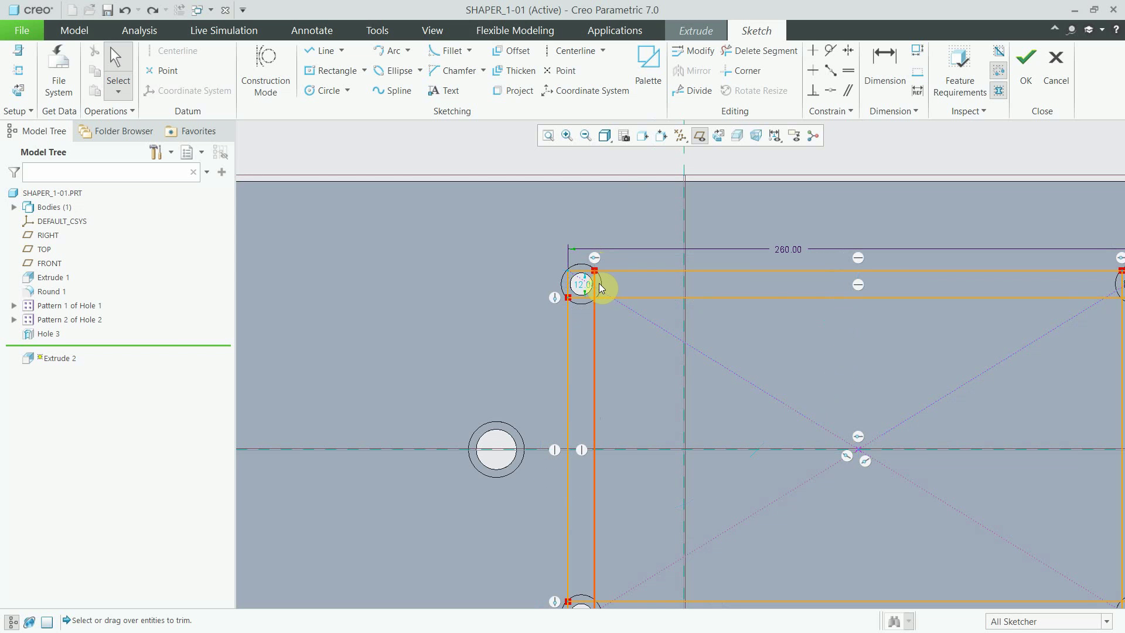
key(ctrl+y)
key(ctrl+y)
key(ctrl+y)
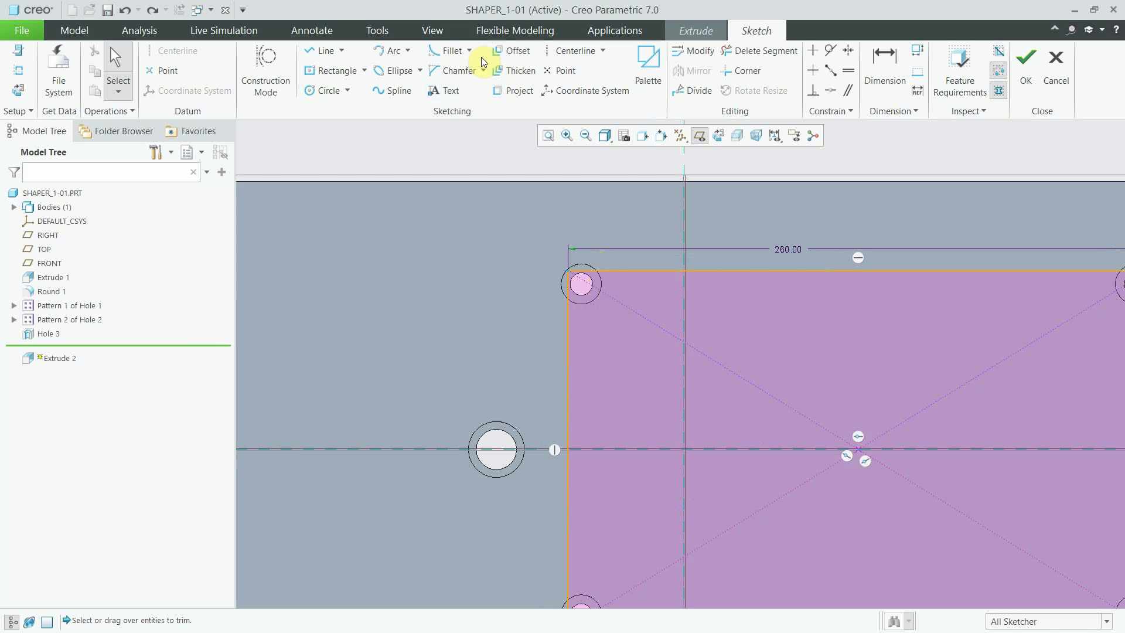
- Offset the rectangle's left and top edges inward as single sketch offsets
click(511, 59)
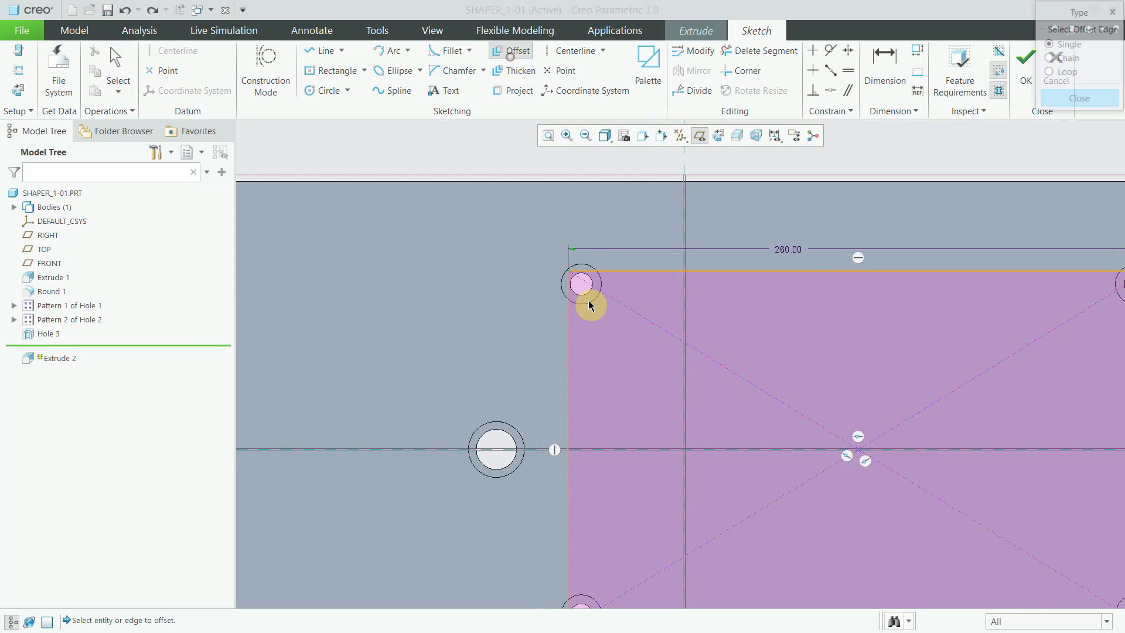
click(568, 339)
text(20)
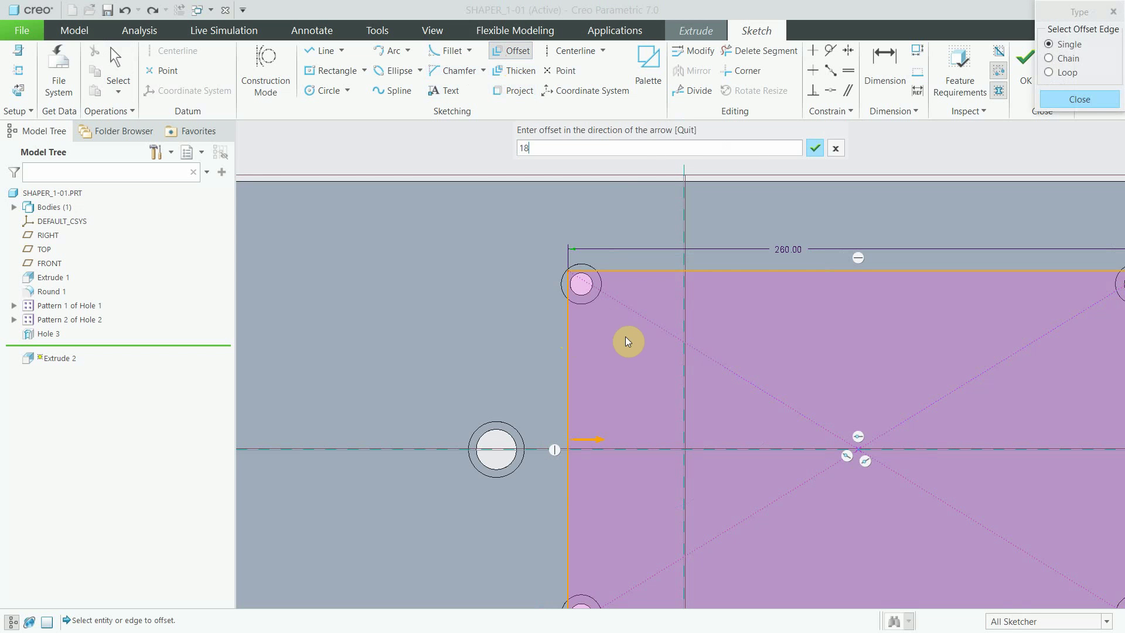
key(Return)
click(627, 273)
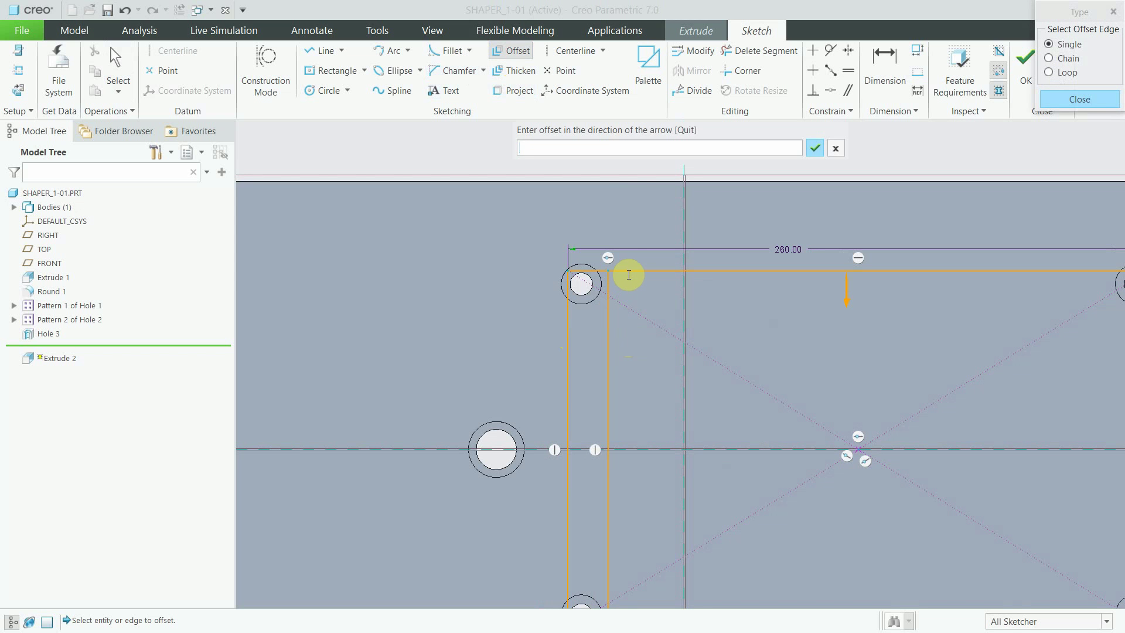
text(112)
key(Return)
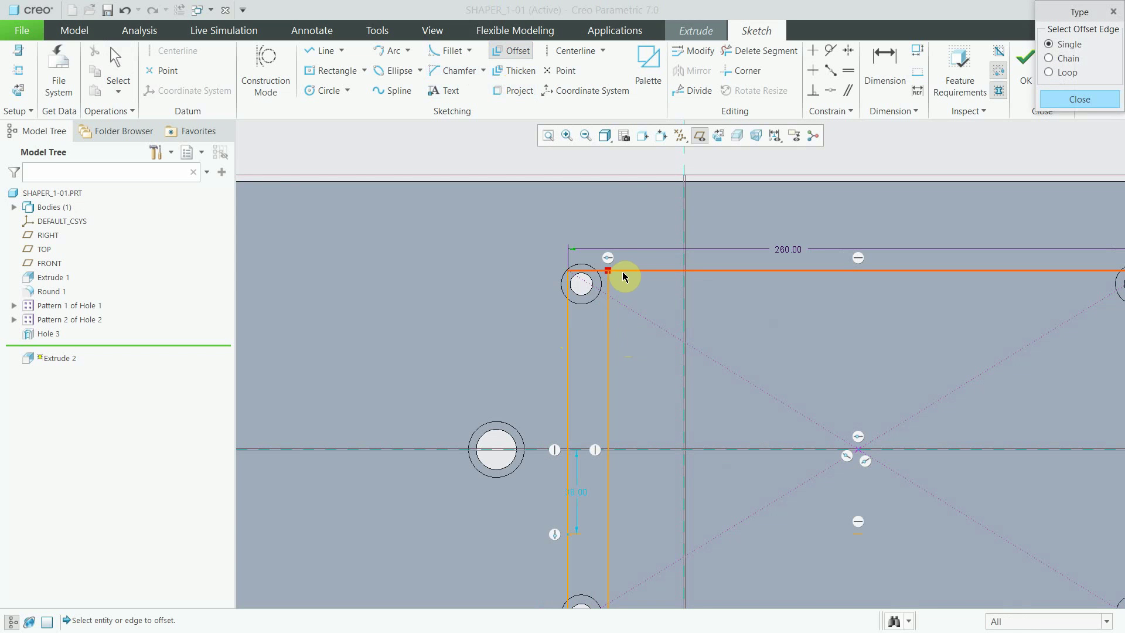
scroll(702, 259, up, 2)
scroll(683, 359, up, 2)
scroll(610, 363, down, 4)
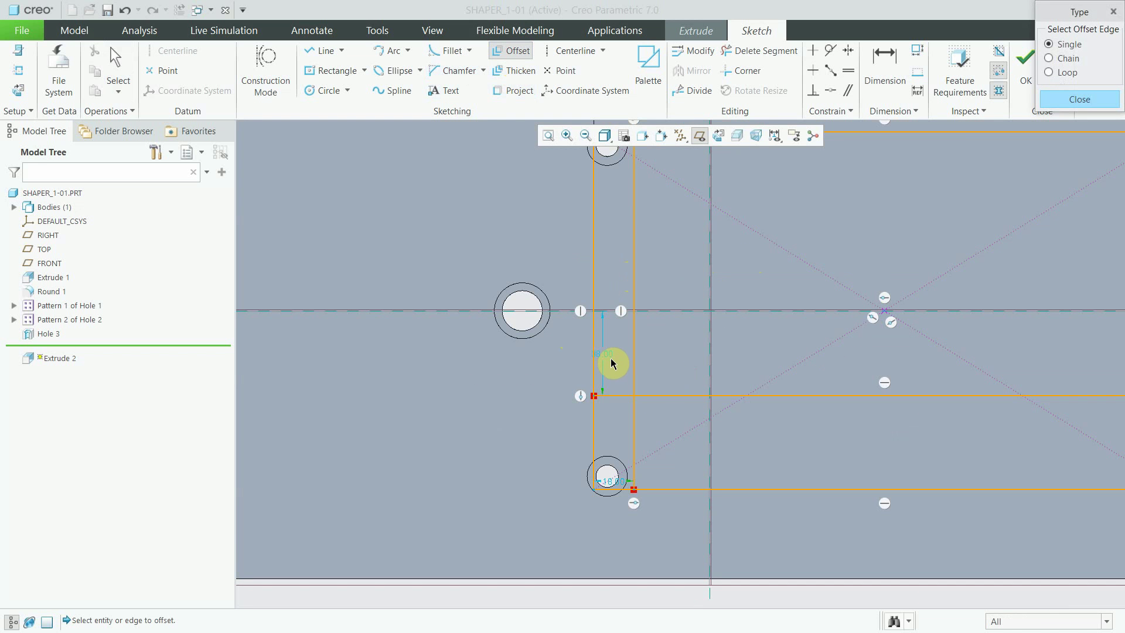
middle_click(687, 388)
click(685, 396)
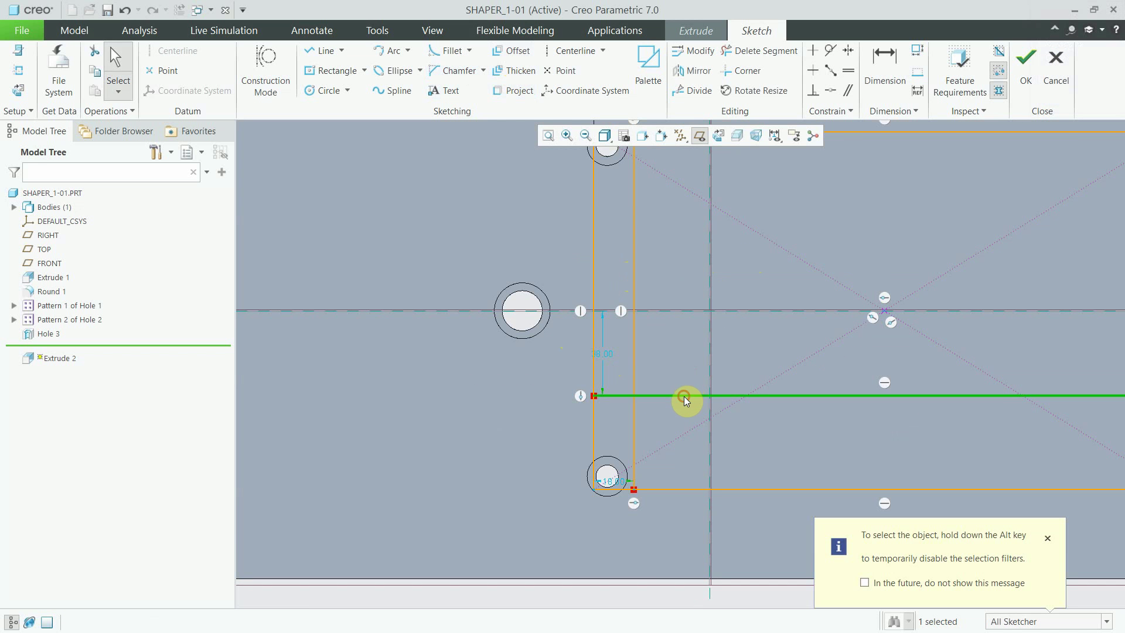
scroll(683, 384, up, 8)
scroll(629, 285, down, 5)
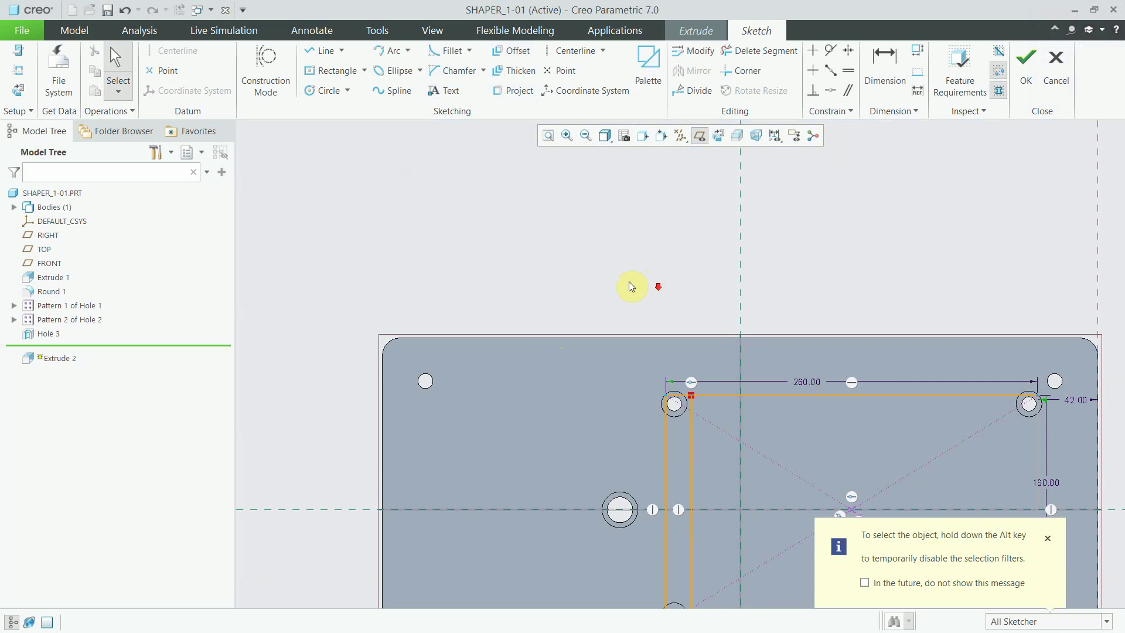
- Offset the top, bottom and right edges 18 inward, then close the Offset dialog
click(512, 55)
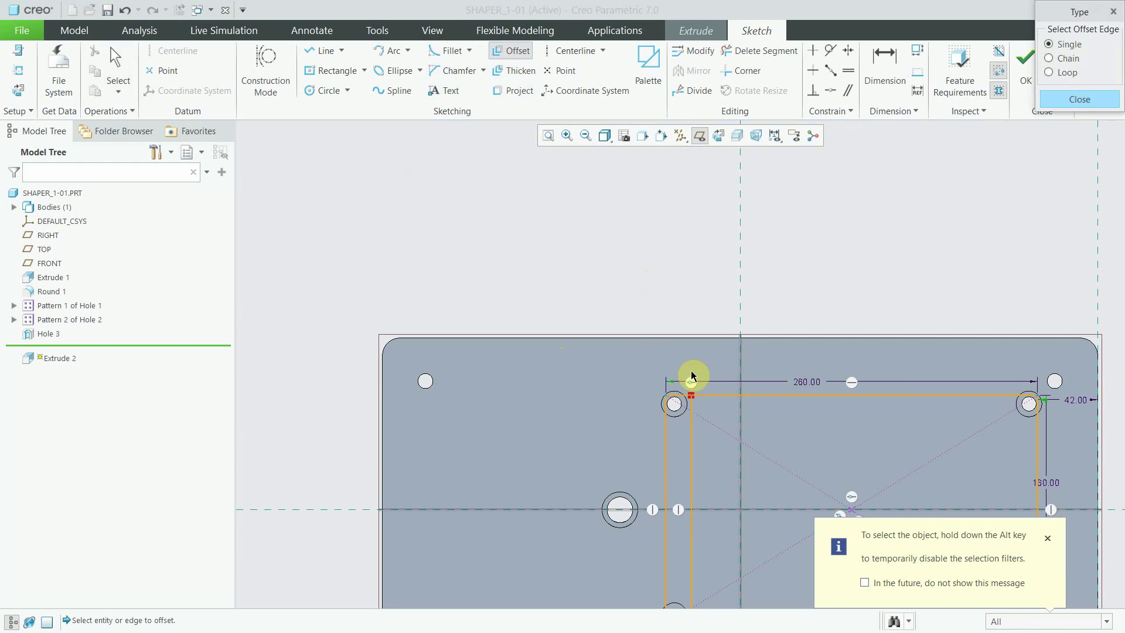
click(726, 395)
key(Return)
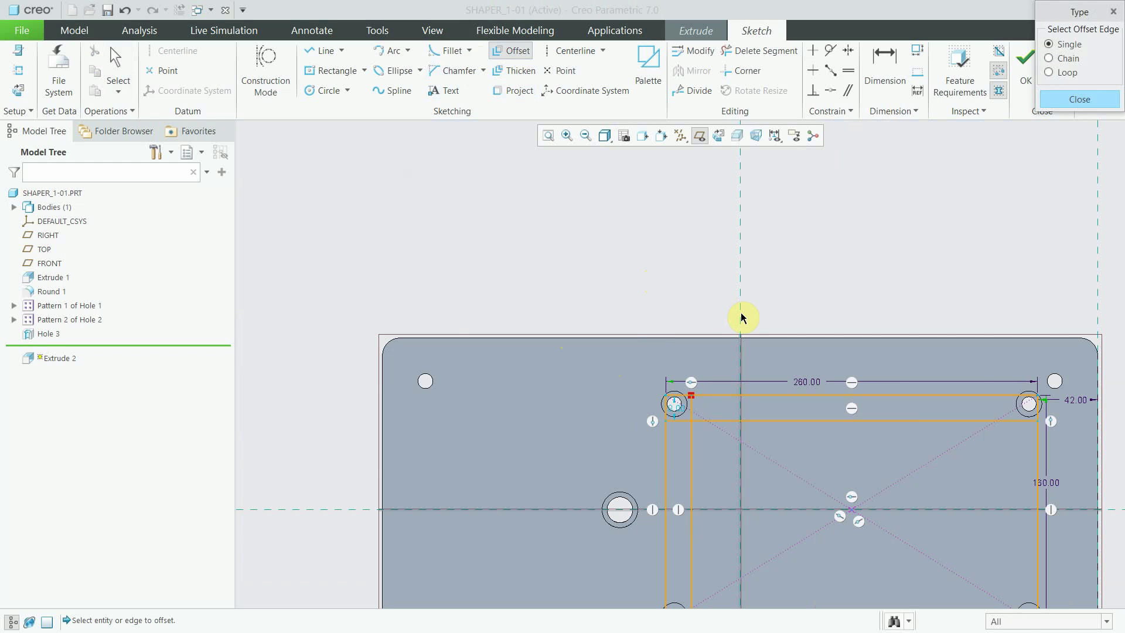
scroll(818, 395, up, 3)
scroll(793, 402, down, 3)
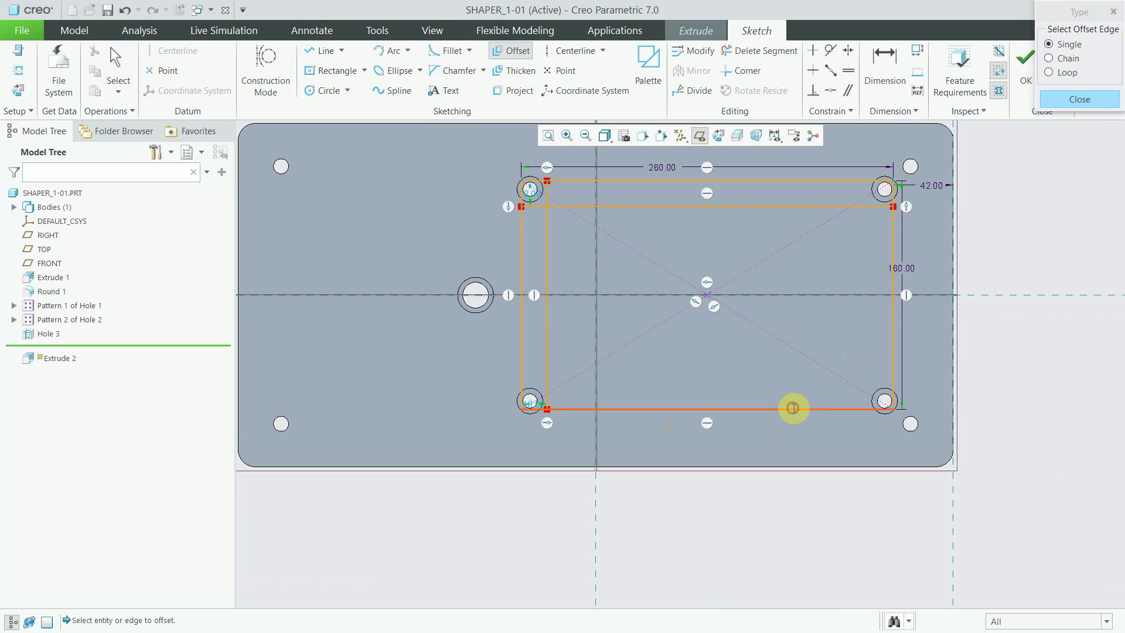
click(793, 408)
key(Return)
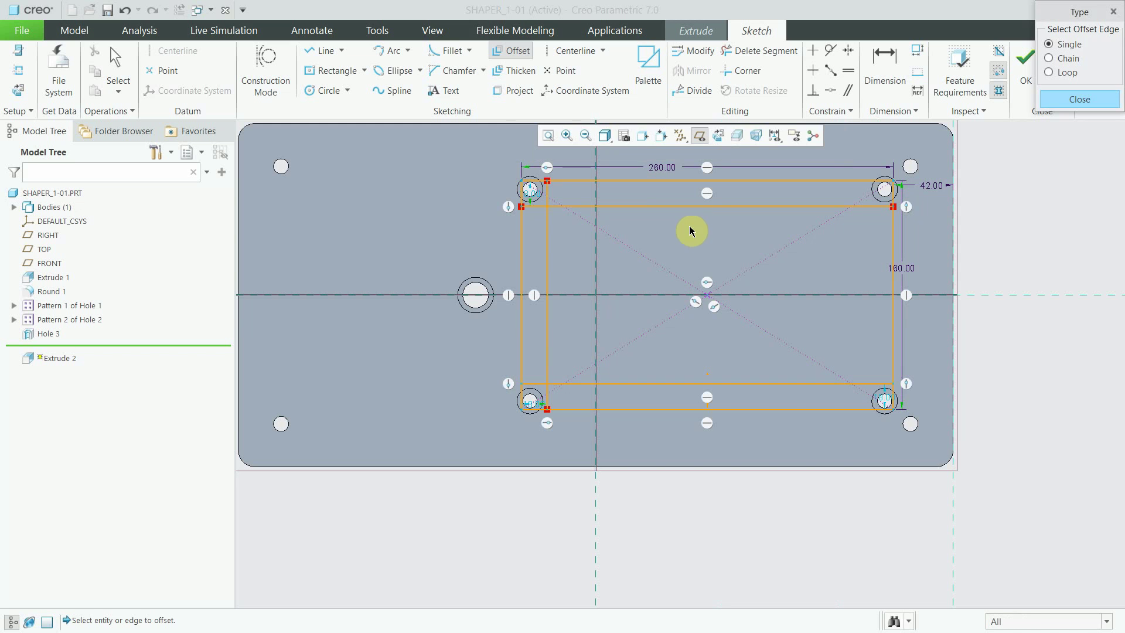
click(895, 337)
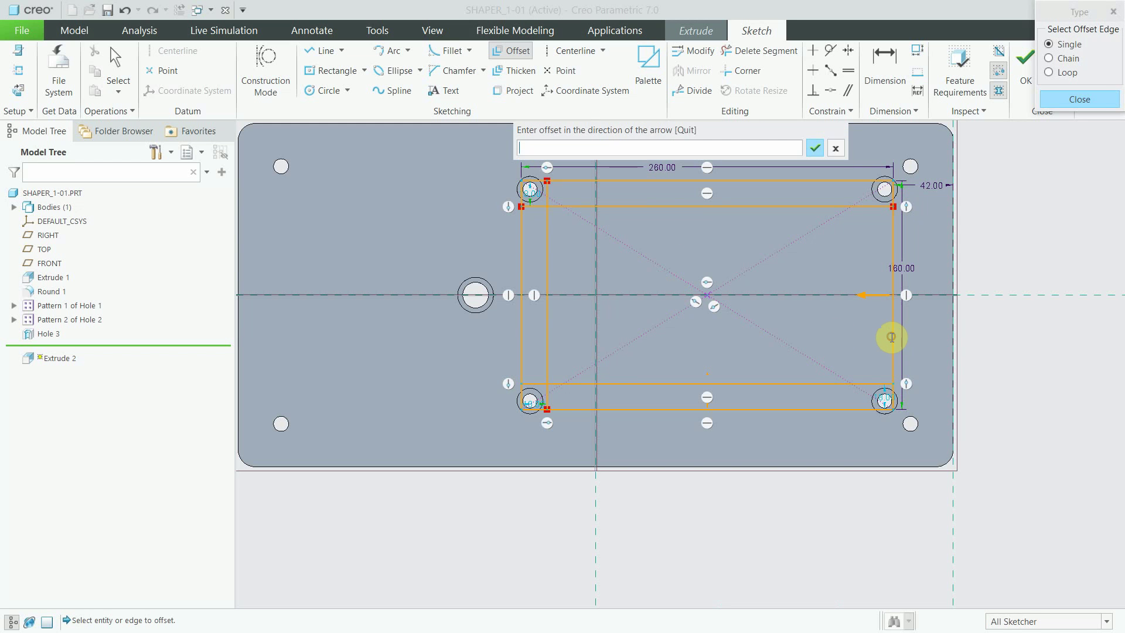
text(18)
key(Return)
click(1060, 99)
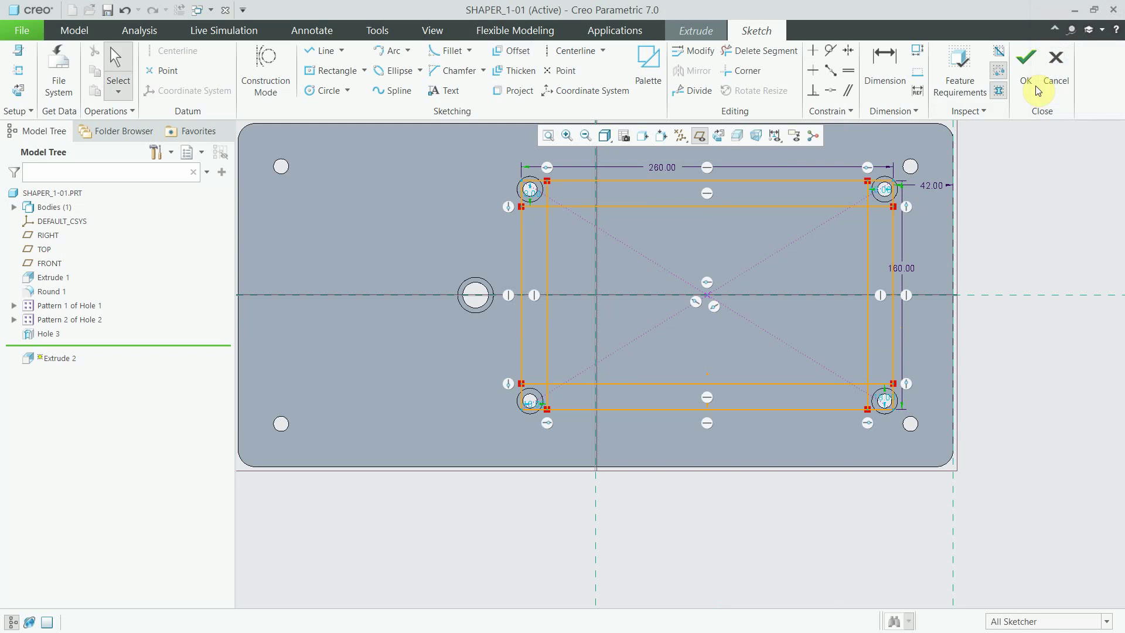
- Delete the overhanging offset segments at the top-right corner
click(725, 51)
scroll(881, 193, down, 3)
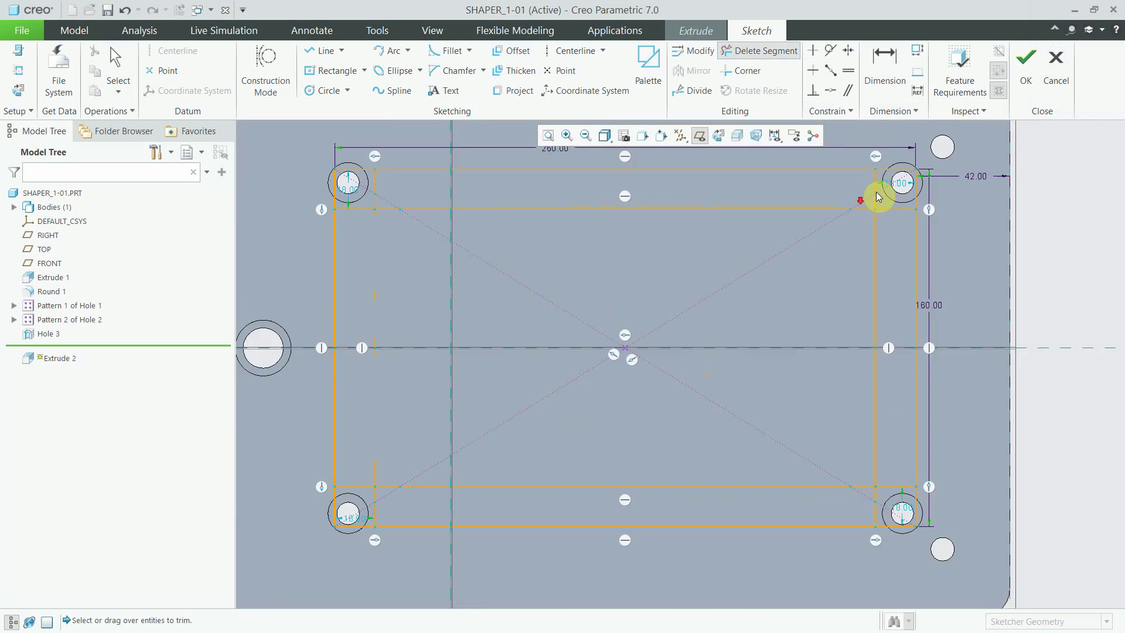
scroll(881, 185, down, 3)
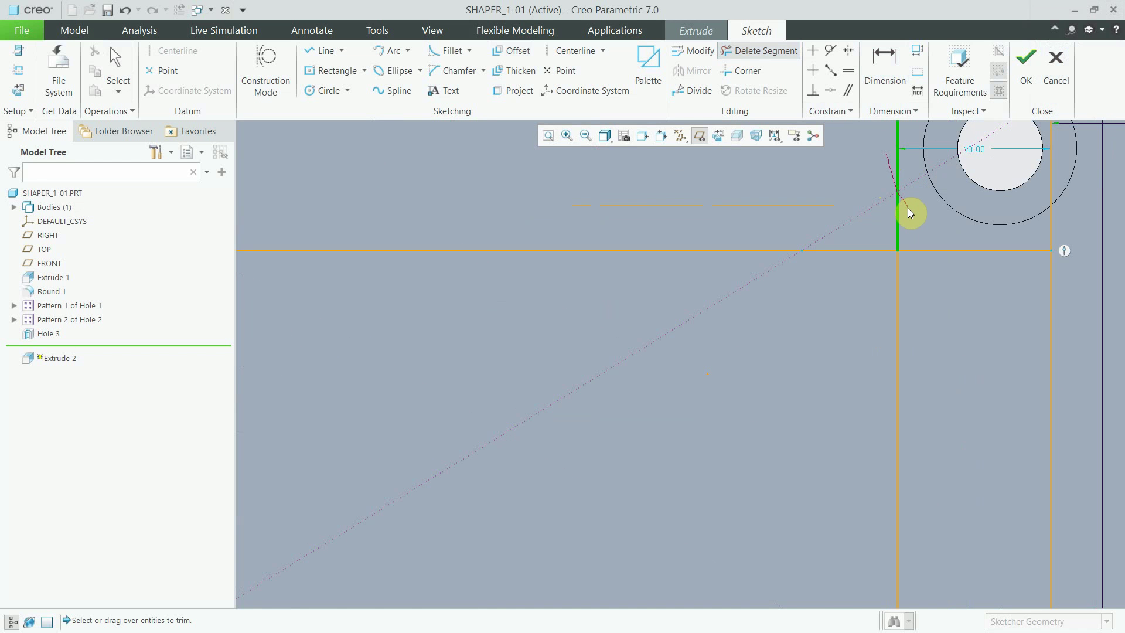
drag(908, 209, 908, 209)
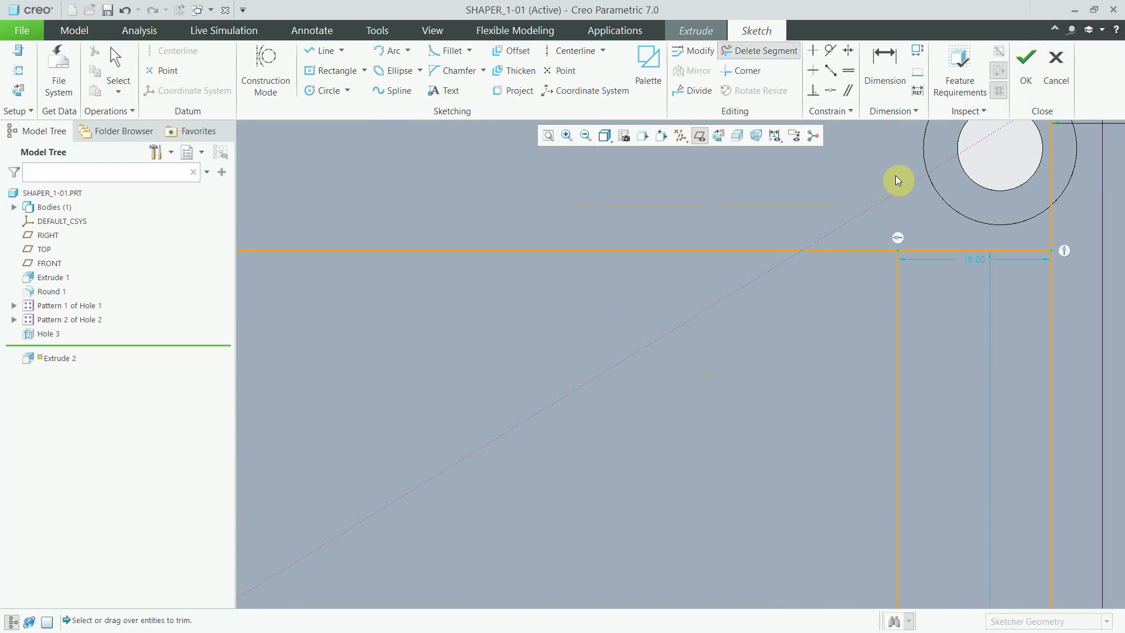
middle_click(870, 248)
scroll(870, 248, up, 4)
click(759, 50)
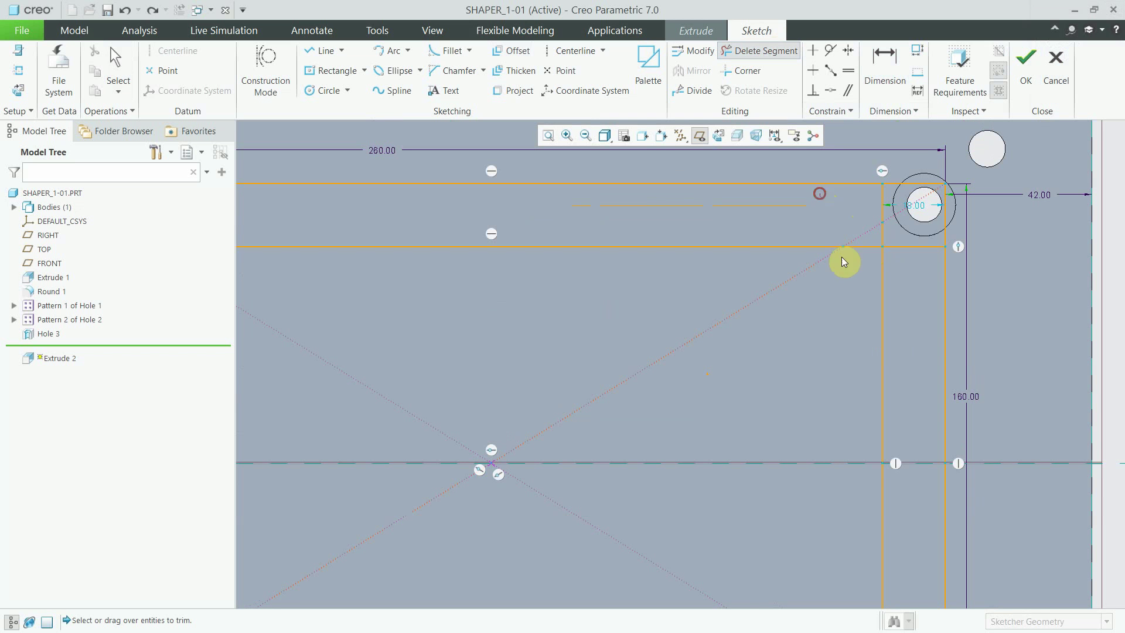
drag(832, 196, 891, 276)
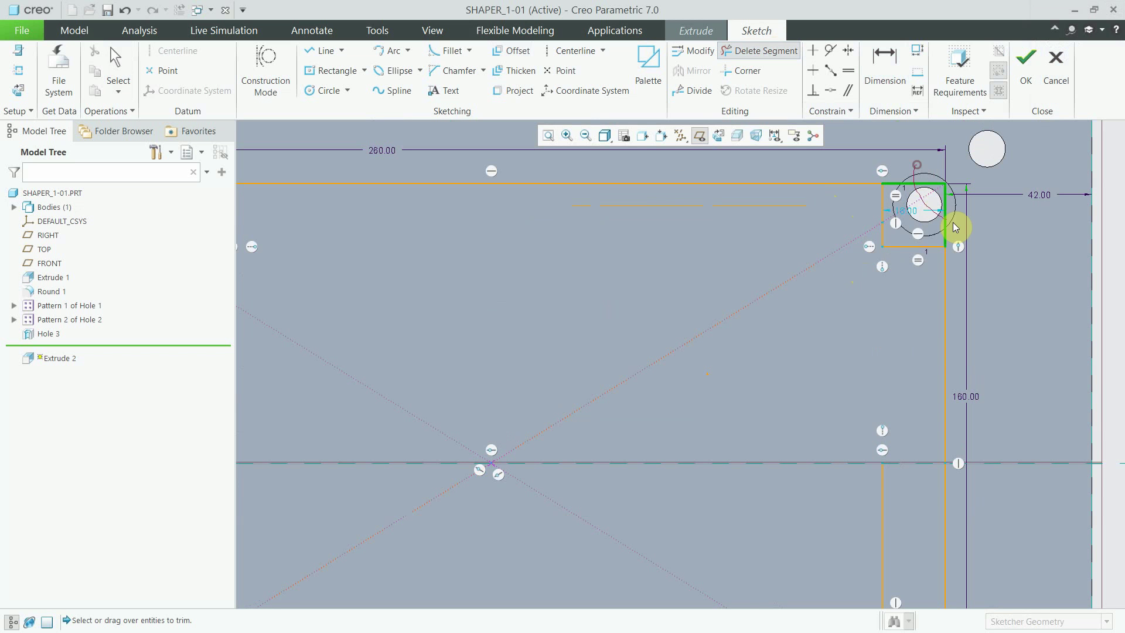
- Trim the extra segments at the lower-left and lower-right corners into a closed notched outline
scroll(914, 234, up, 3)
scroll(627, 174, down, 4)
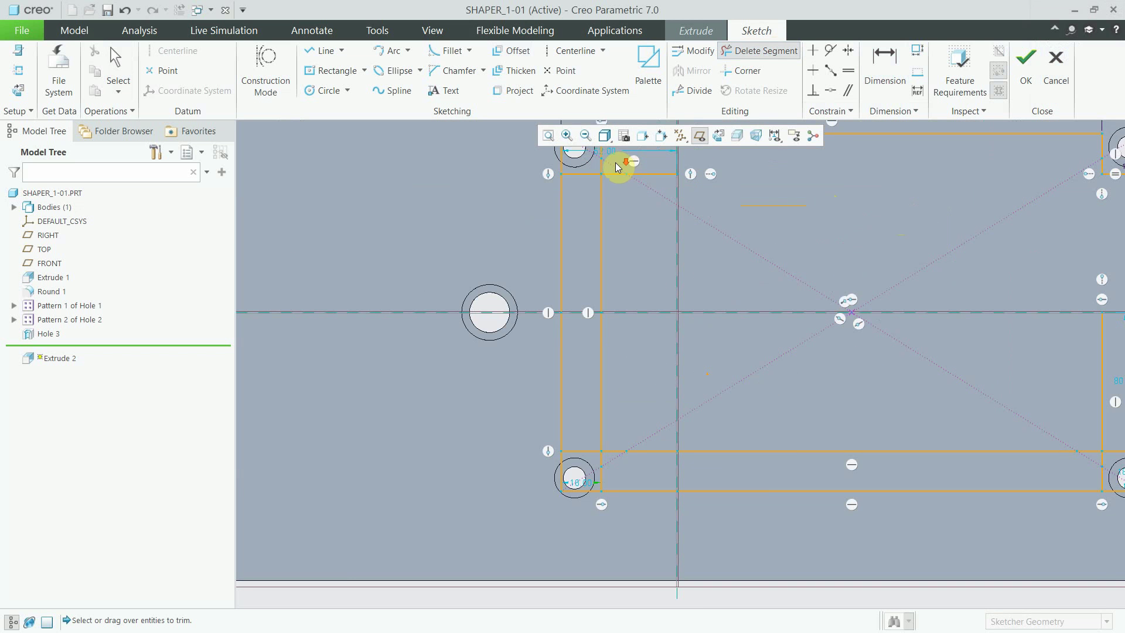
scroll(615, 166, down, 3)
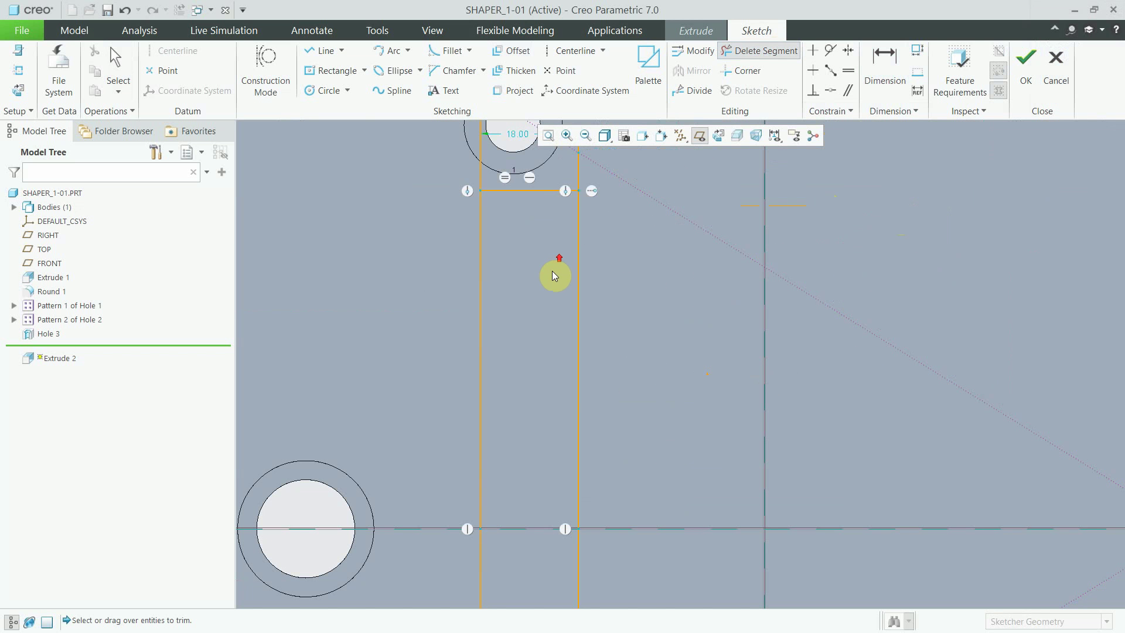
scroll(552, 270, up, 3)
scroll(547, 208, down, 2)
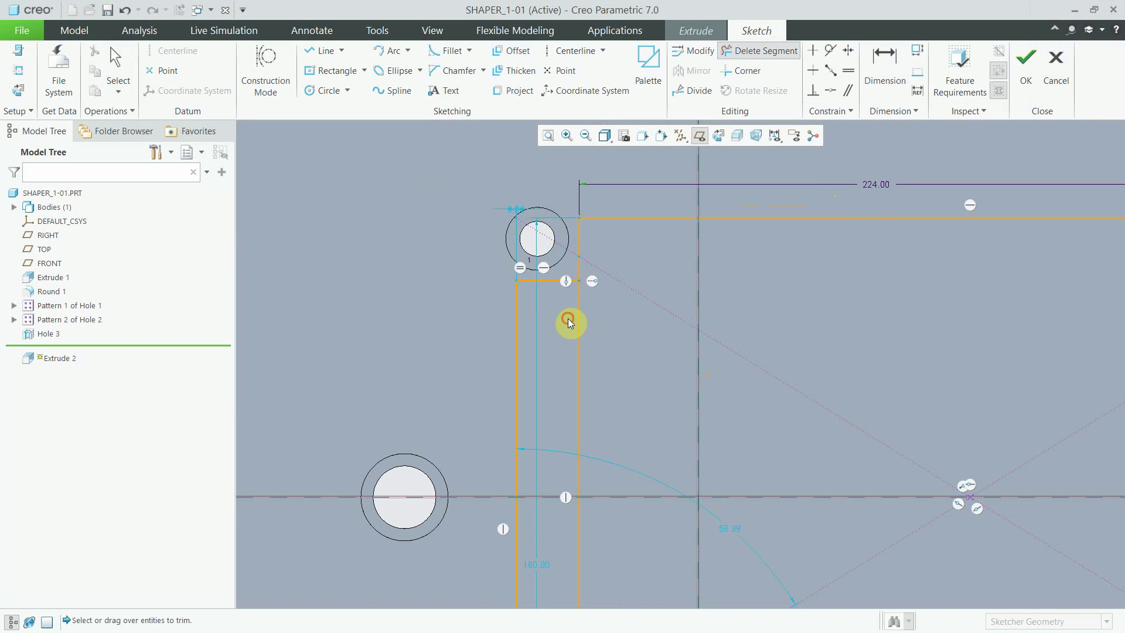
scroll(610, 269, up, 3)
scroll(596, 389, down, 3)
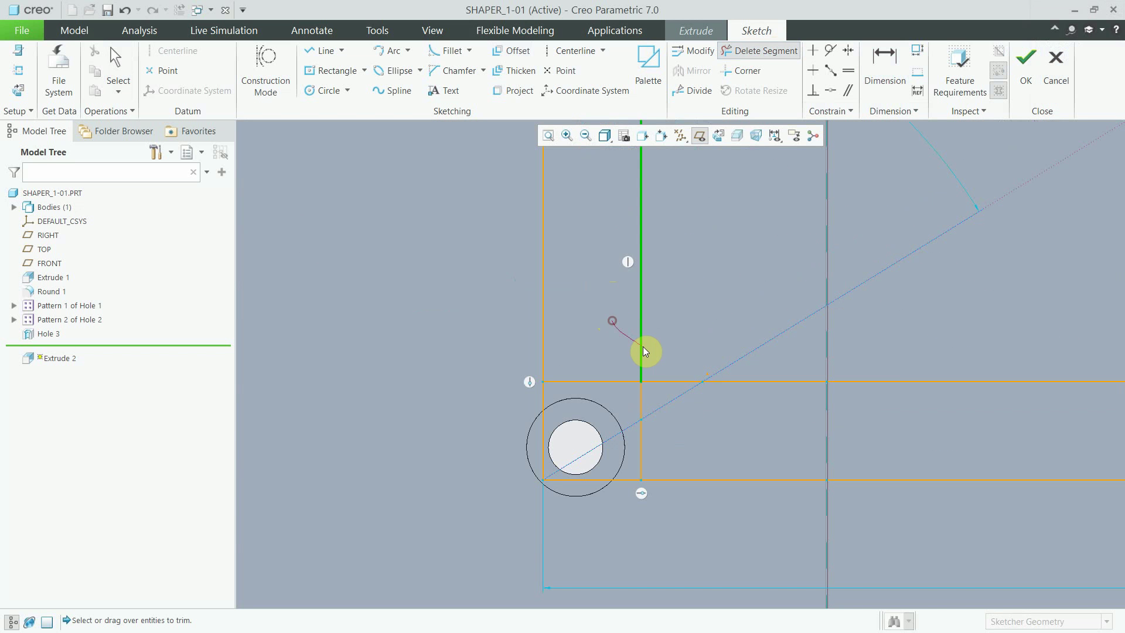
drag(645, 351, 648, 362)
mouse_move(640, 413)
mouse_down()
mouse_move(720, 386)
mouse_move(712, 367)
mouse_up()
scroll(615, 374, up, 3)
scroll(758, 364, down, 2)
scroll(758, 352, up, 3)
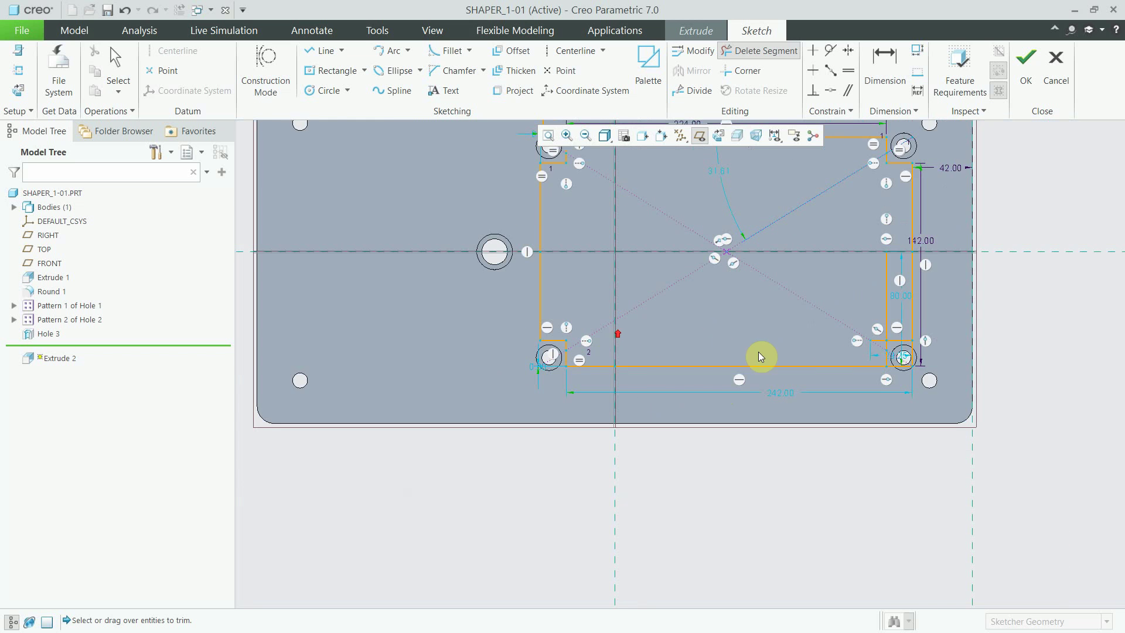
scroll(758, 351, down, 2)
scroll(868, 342, down, 2)
drag(866, 330, 803, 388)
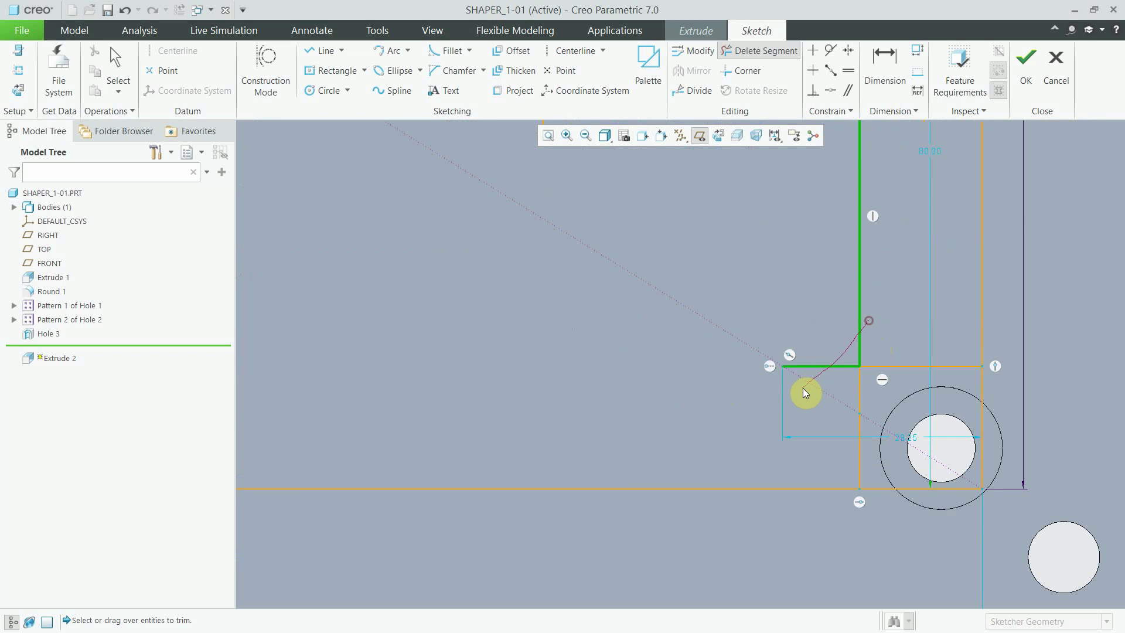
scroll(801, 389, up, 3)
scroll(868, 408, down, 2)
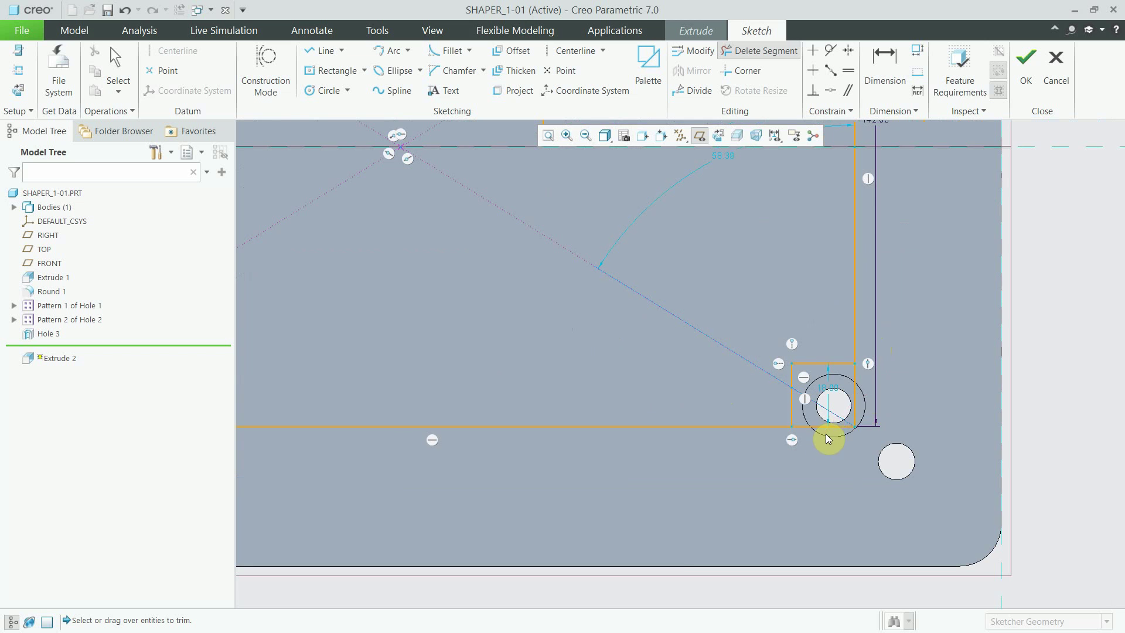
scroll(850, 433, up, 3)
middle_click(790, 208)
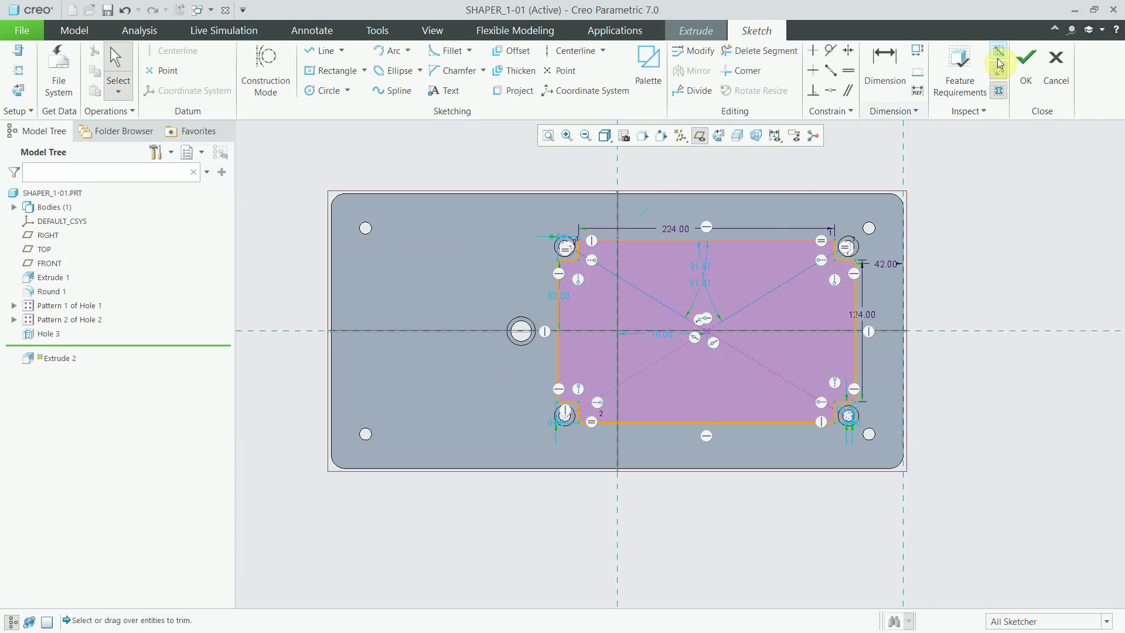
- Accept the sketch and make Extrude 2 a 20-deep material-removing cut
click(1023, 66)
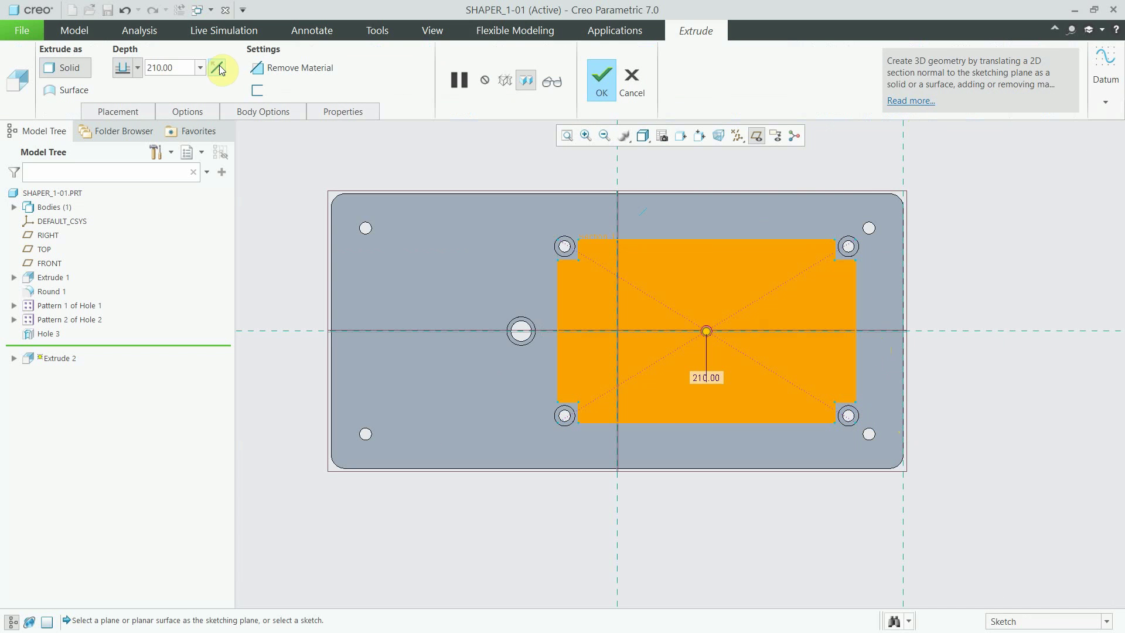
click(279, 71)
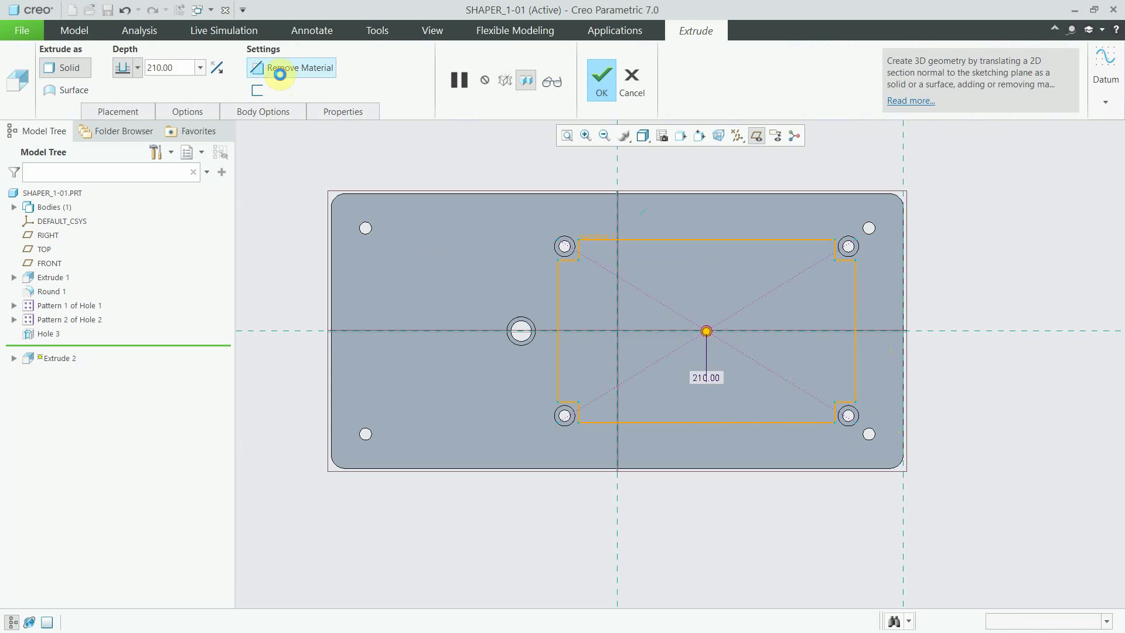
text(20)
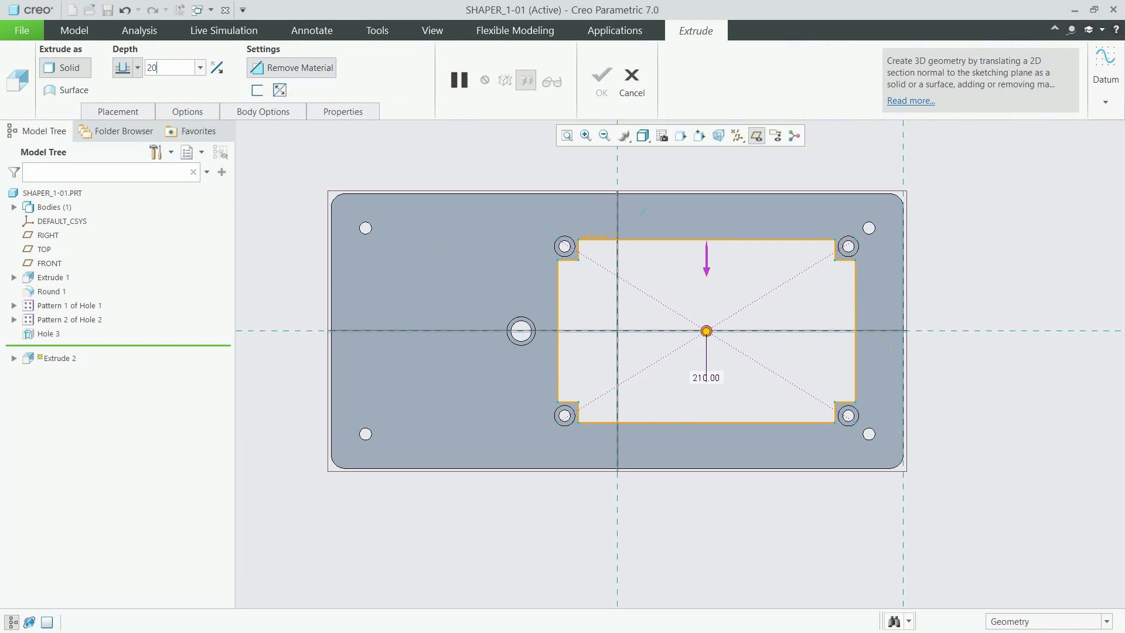
key(Return)
- Finish the cutout and start a round on the first notch's faces
click(594, 77)
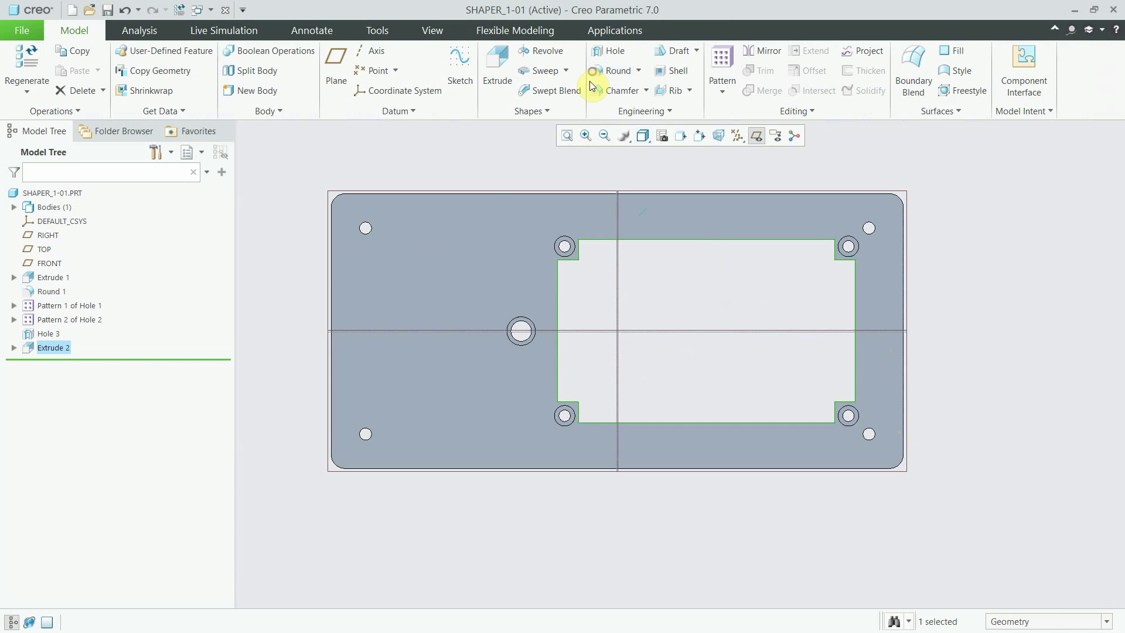
click(609, 74)
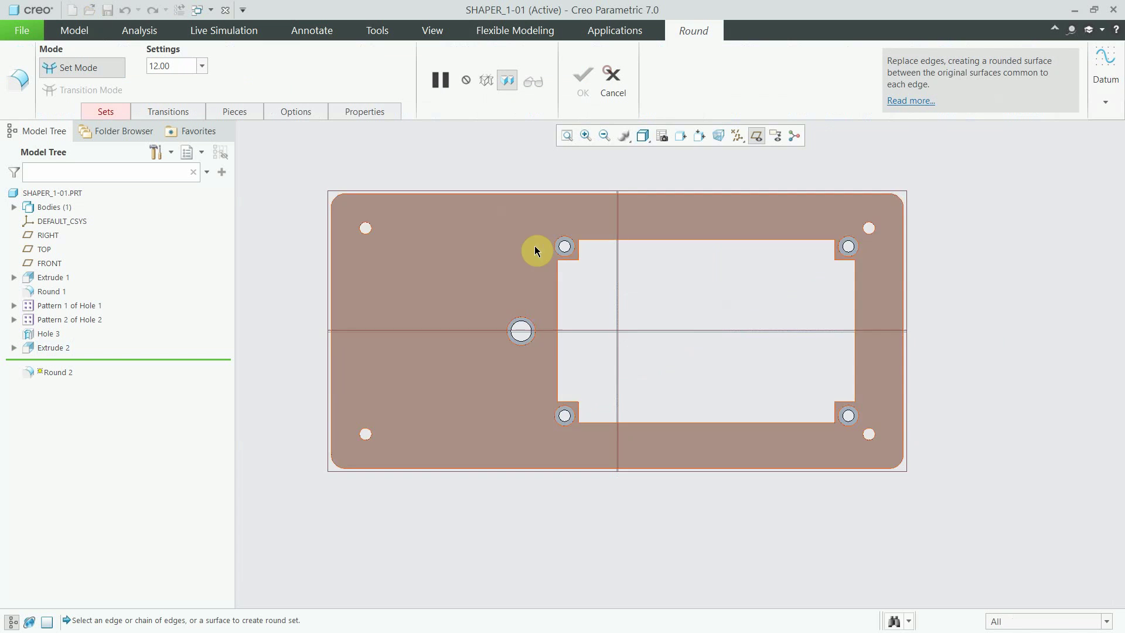
scroll(563, 258, up, 3)
middle_drag(562, 258, 534, 201)
scroll(625, 252, up, 3)
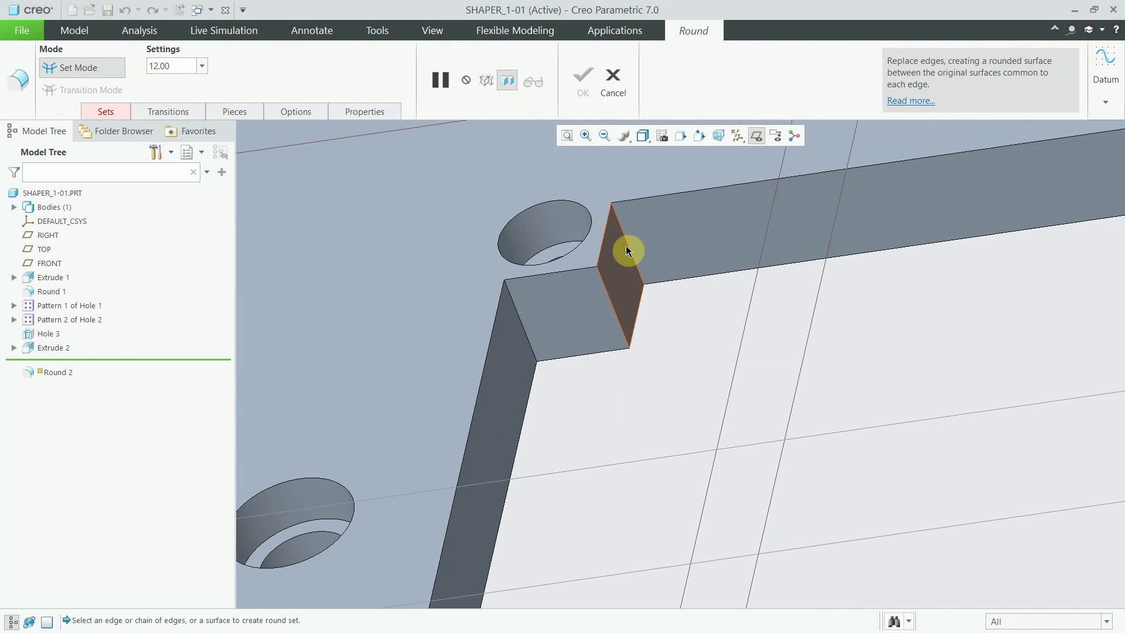
click(627, 250)
ctrl+click(519, 317)
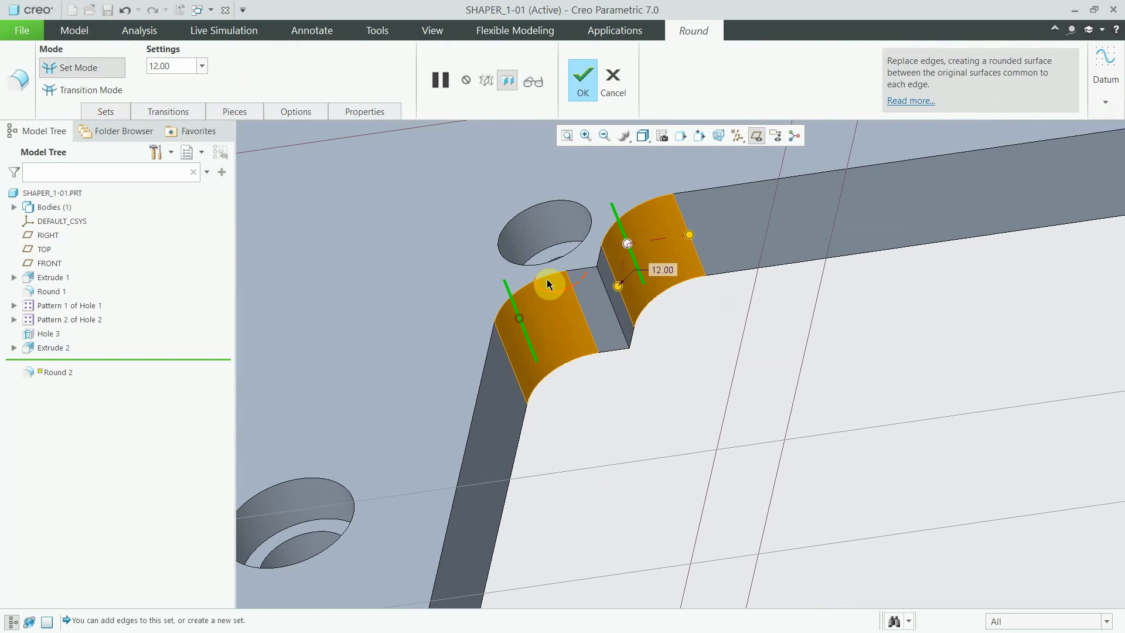
scroll(548, 284, down, 5)
scroll(495, 402, up, 2)
scroll(495, 460, up, 2)
scroll(521, 450, up, 2)
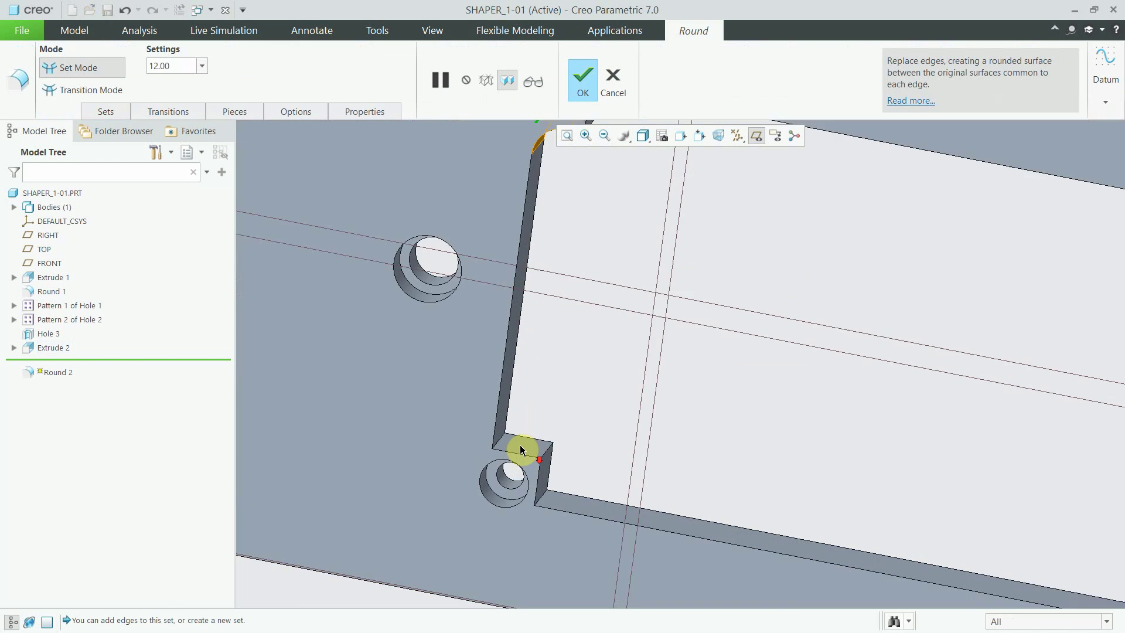
scroll(521, 450, up, 1)
- Add the inner corner edges of the first and top-right notches to the round
ctrl+click(494, 434)
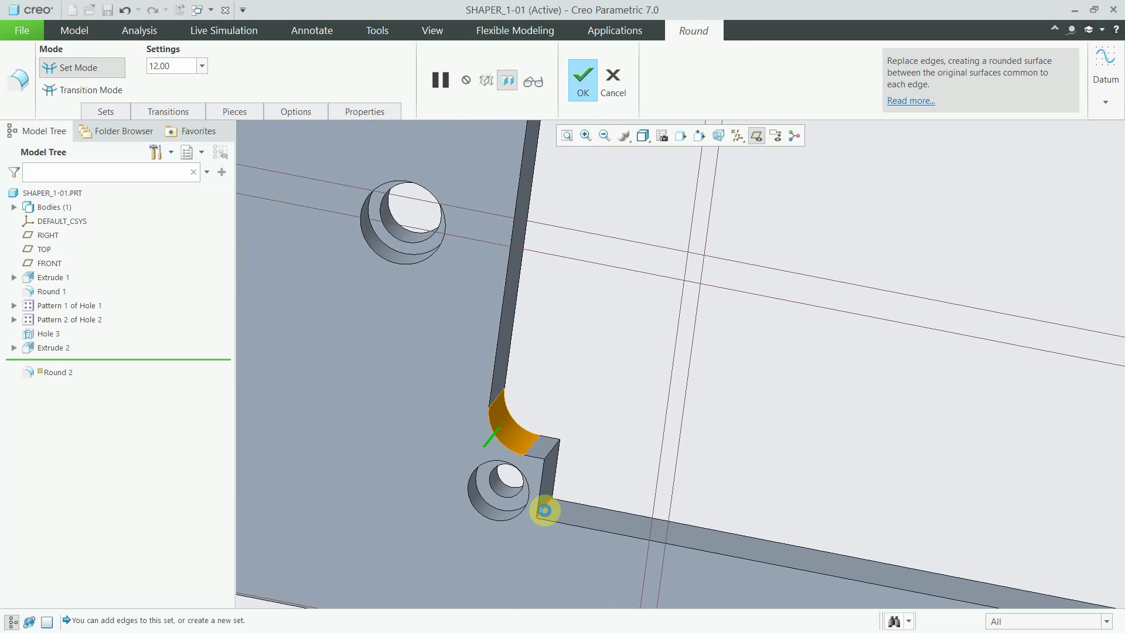
ctrl+click(545, 510)
scroll(545, 510, down, 3)
scroll(454, 339, down, 2)
scroll(844, 281, up, 3)
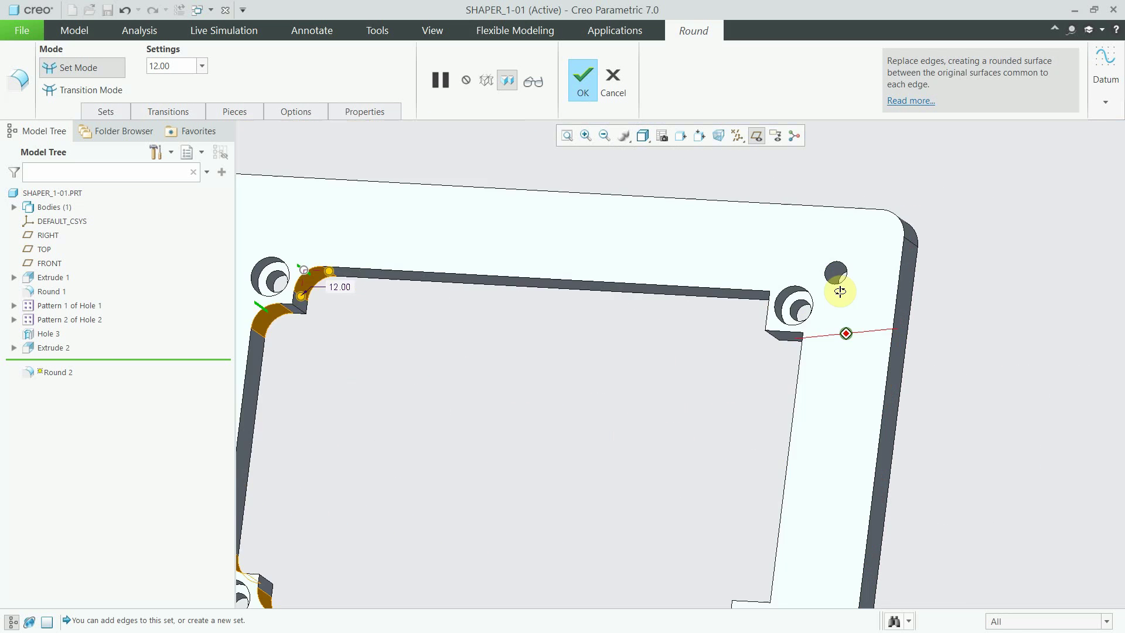
scroll(876, 288, up, 2)
scroll(818, 329, up, 2)
scroll(637, 301, up, 2)
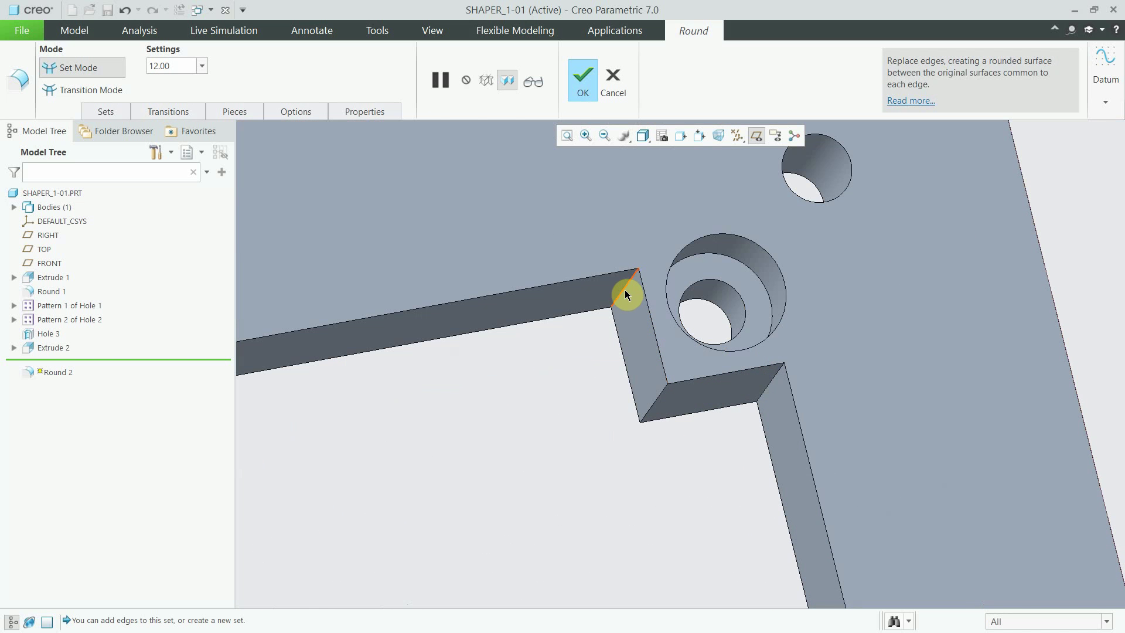
ctrl+click(625, 289)
ctrl+click(765, 391)
- Add the bottom-right notch's inner edges and set the round radius to 6.00
scroll(765, 391, down, 3)
scroll(759, 433, down, 2)
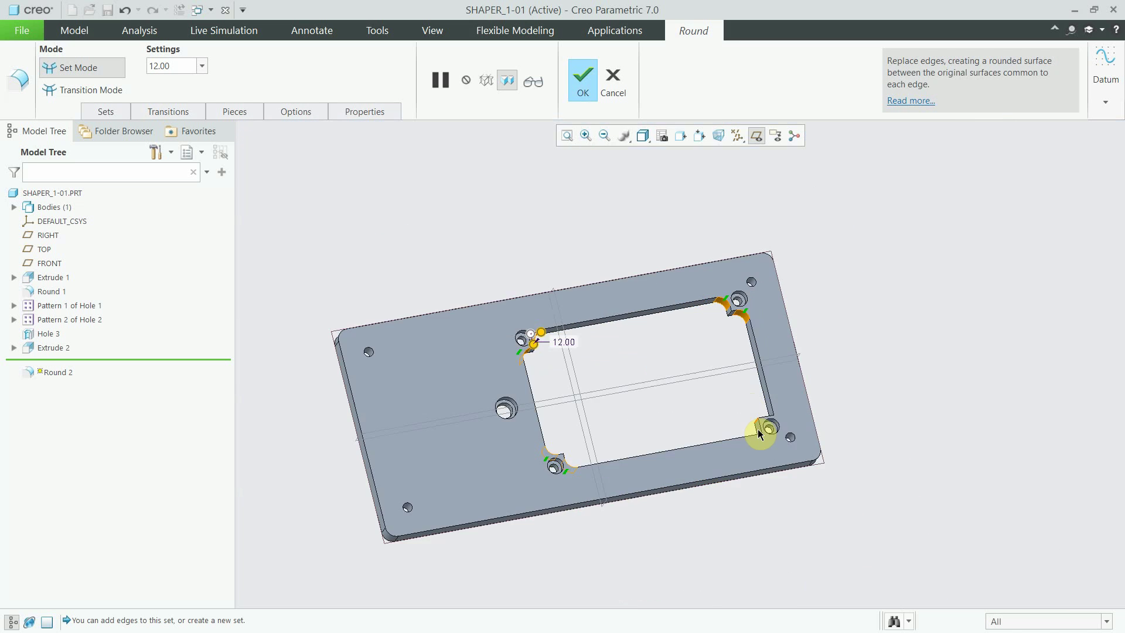
scroll(758, 433, up, 3)
scroll(766, 444, up, 1)
scroll(766, 464, up, 1)
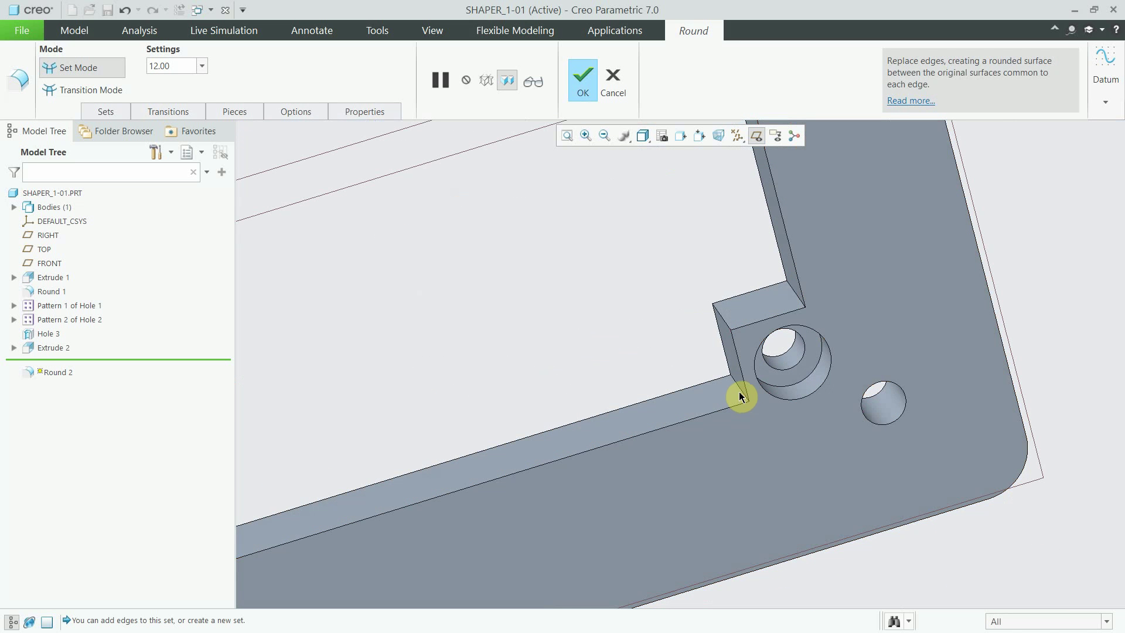
ctrl+click(740, 397)
ctrl+click(794, 296)
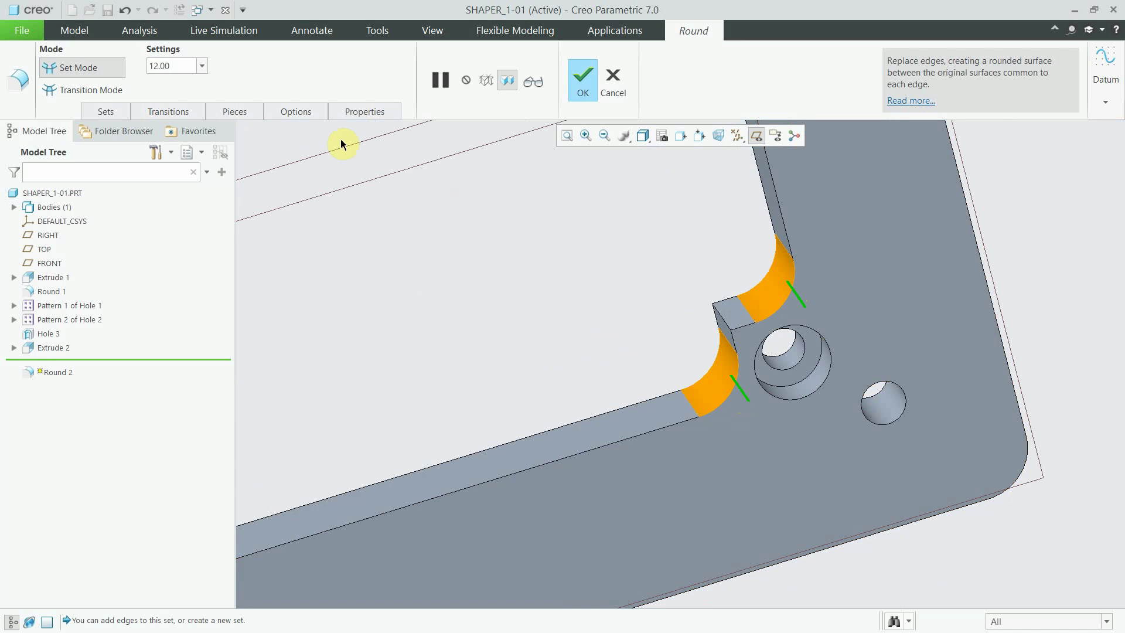
text(6)
key(Return)
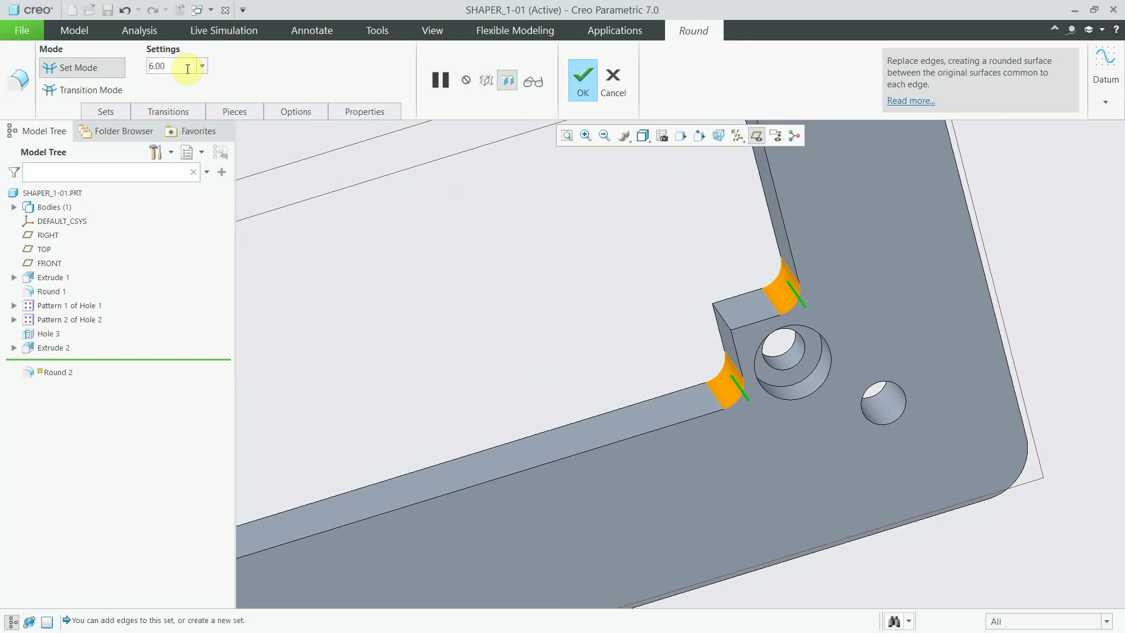
click(106, 111)
- Create a second round set on four more notch edges with radius 12.00
click(116, 162)
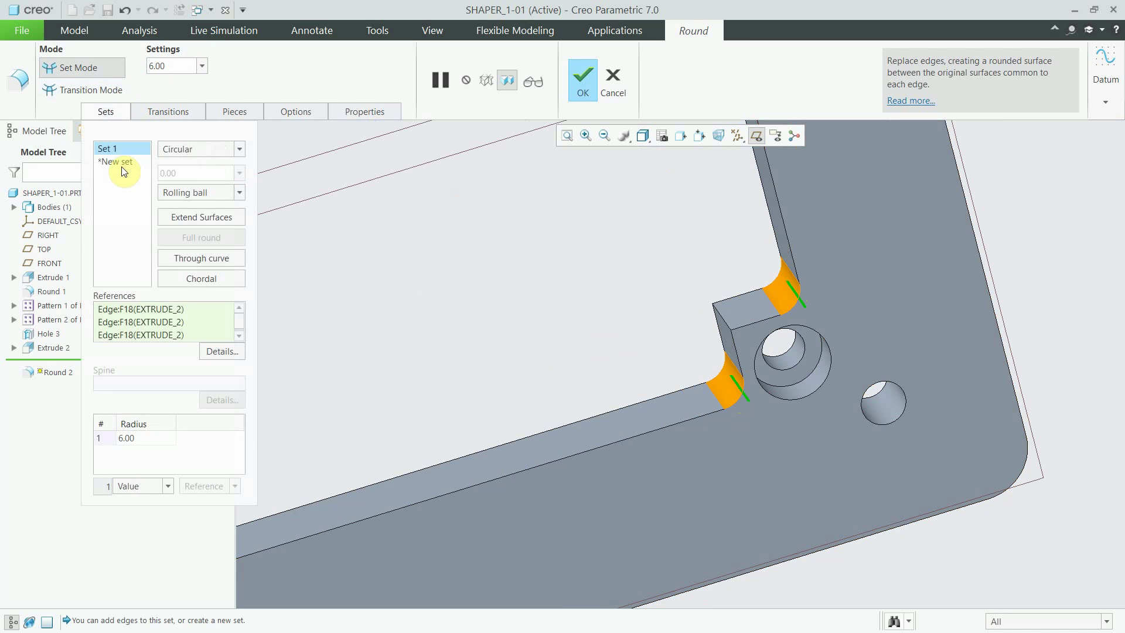
scroll(974, 394, down, 3)
scroll(746, 374, up, 3)
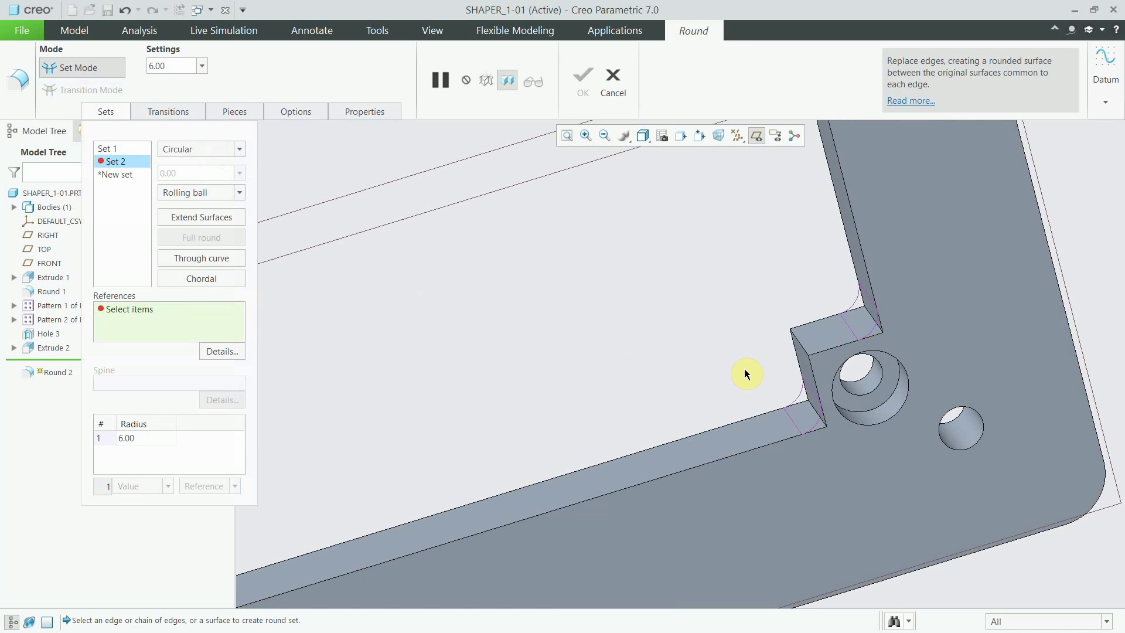
click(796, 345)
scroll(949, 420, down, 3)
middle_drag(949, 420, 907, 227)
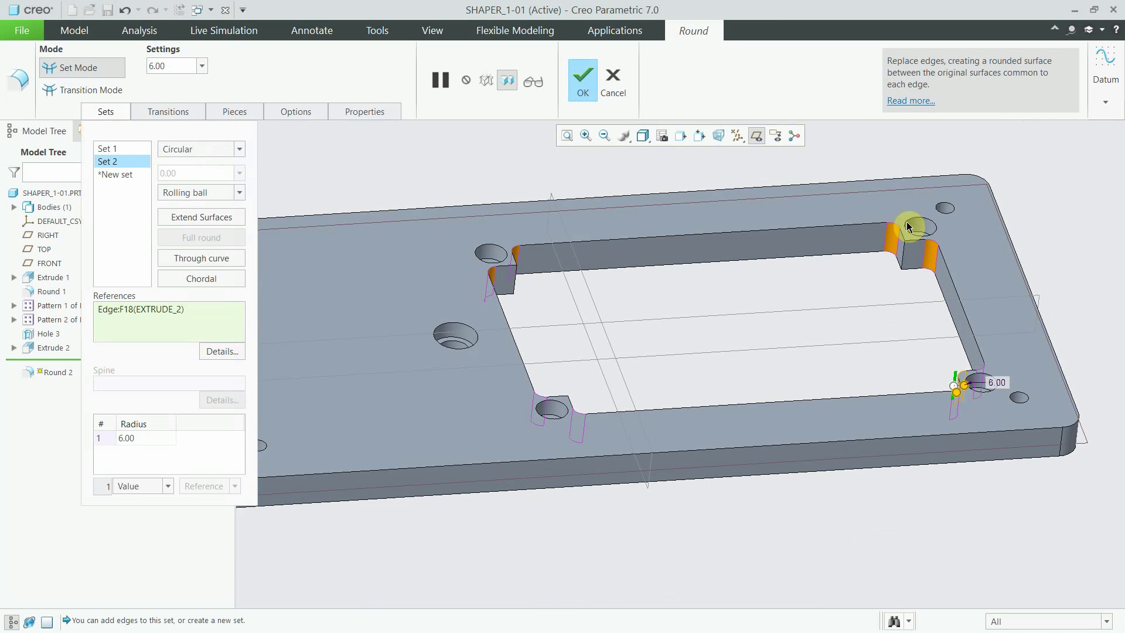
ctrl+click(906, 258)
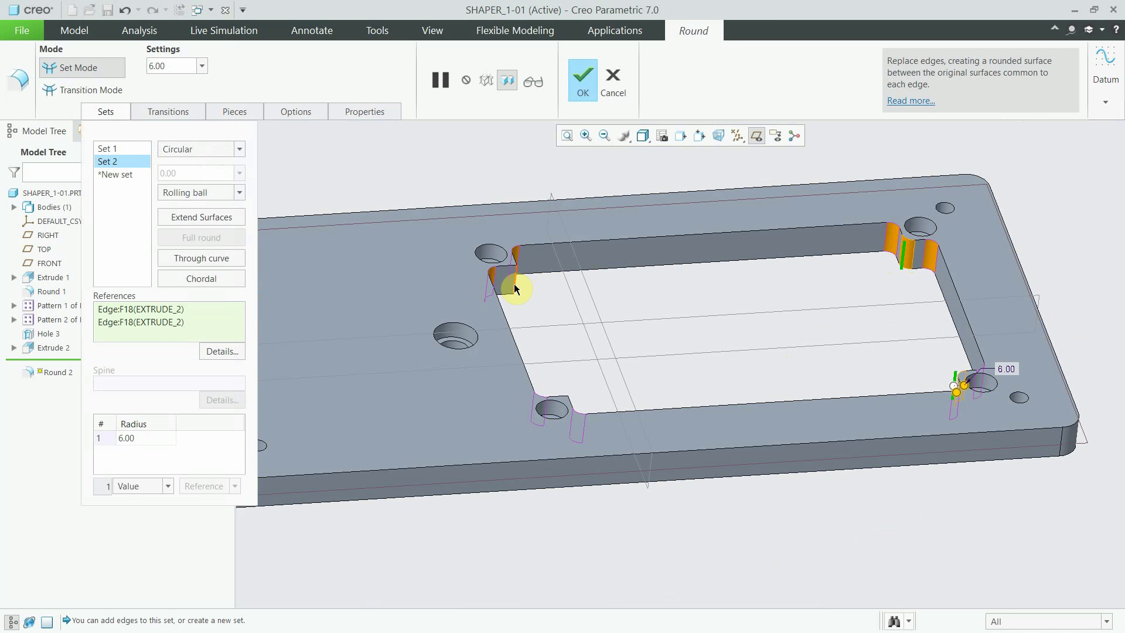
ctrl+click(547, 403)
scroll(502, 407, up, 3)
scroll(495, 447, up, 3)
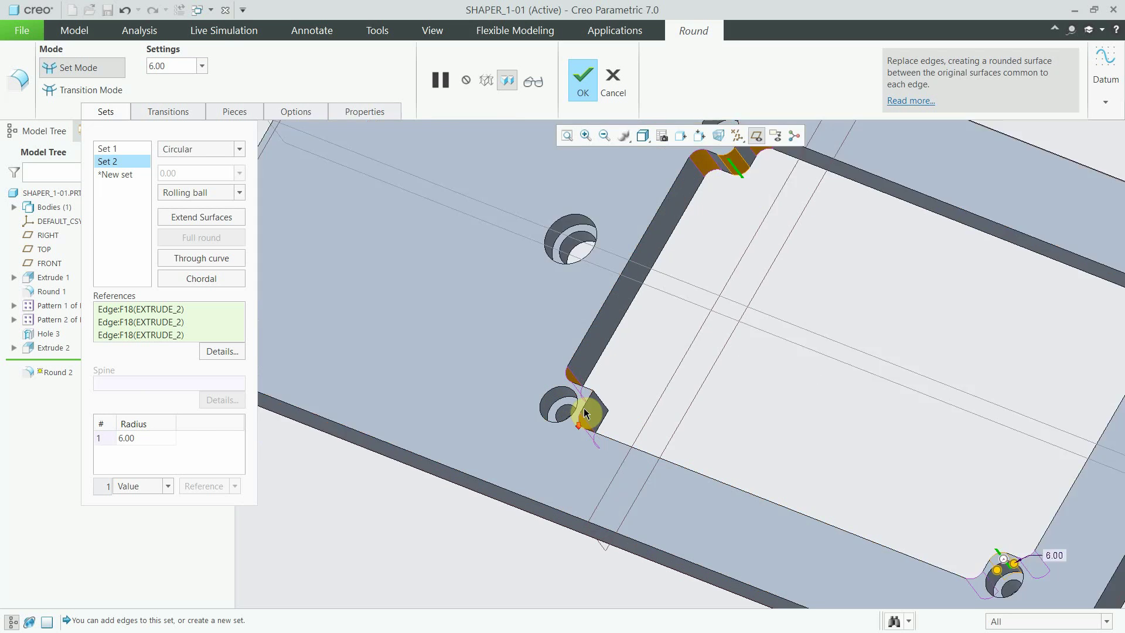
scroll(592, 404, up, 2)
ctrl+click(613, 397)
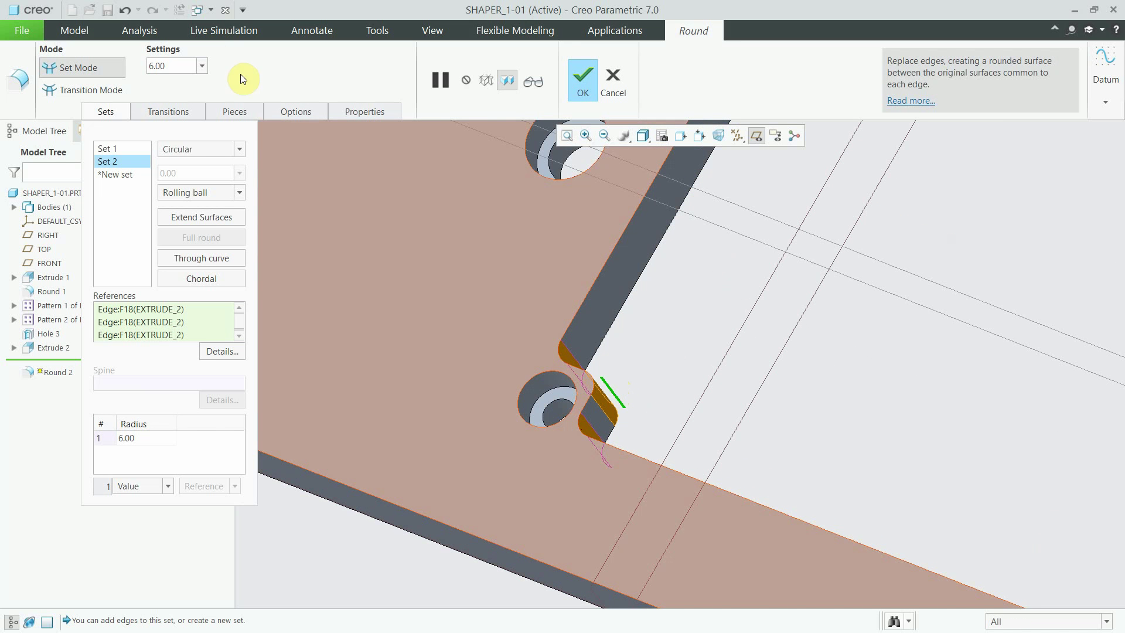
text(12)
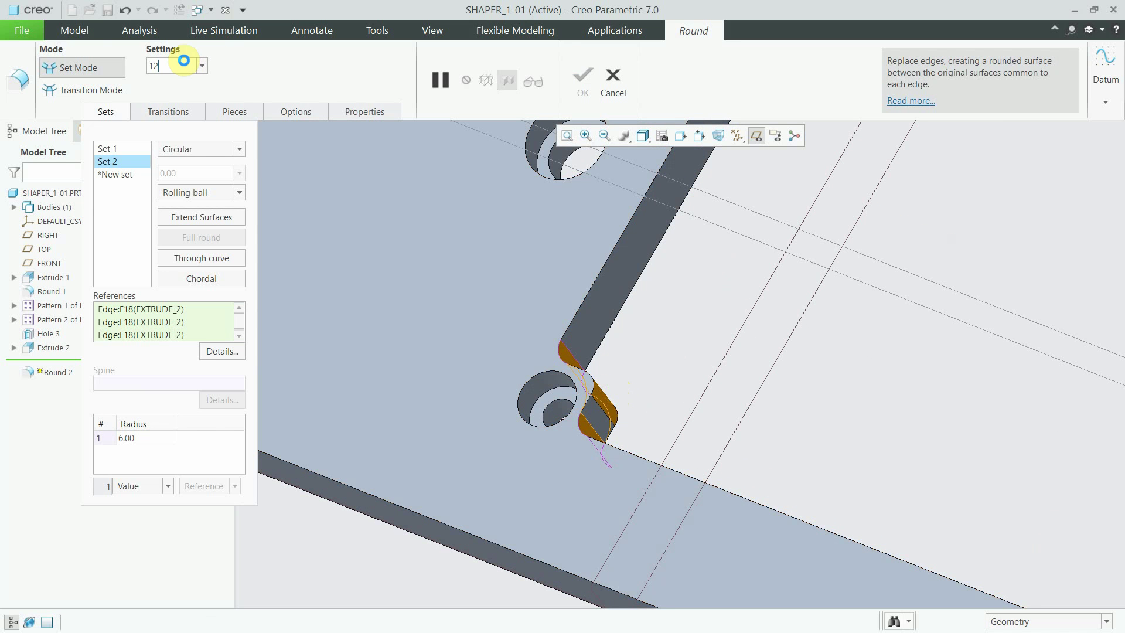
key(Return)
- Finish Round 2 and turn off the datum plane display
click(582, 82)
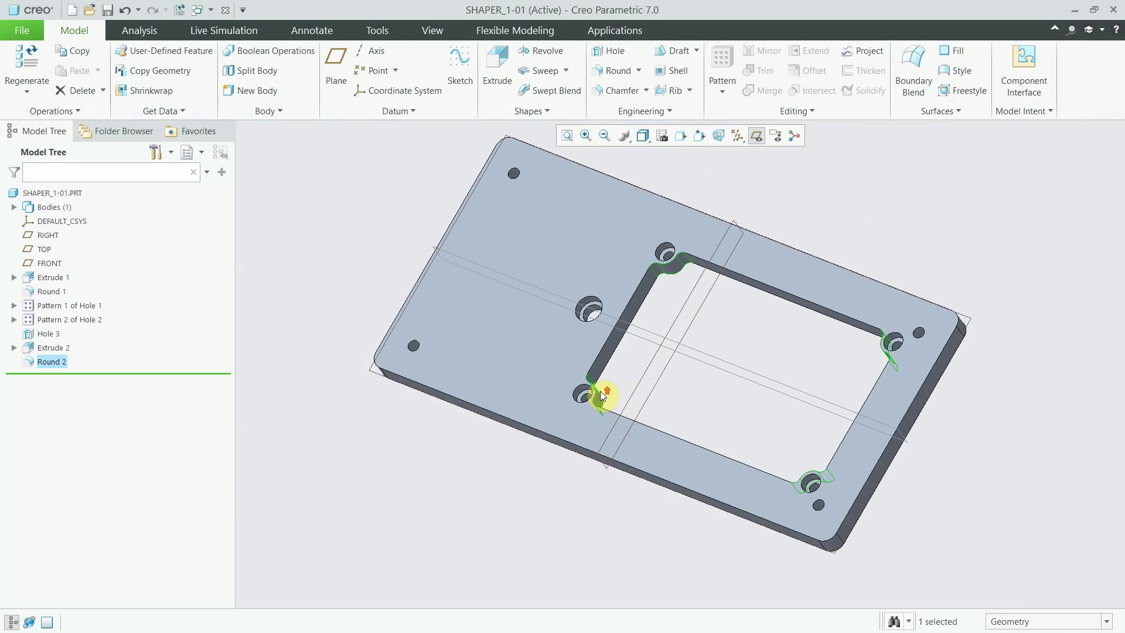
scroll(631, 276, up, 2)
scroll(631, 275, down, 2)
mouse_move(608, 282)
middle_down()
mouse_move(643, 161)
mouse_move(602, 211)
mouse_move(643, 239)
middle_up()
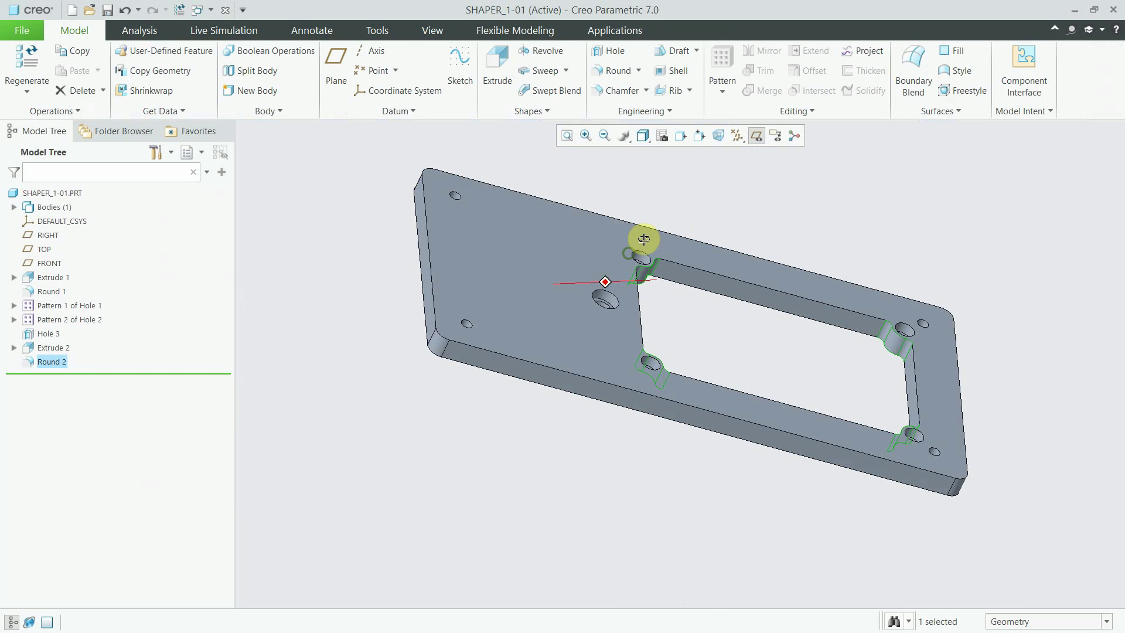
click(755, 135)
- Orbit and zoom to inspect the finished plate from several angles
middle_drag(574, 294, 559, 343)
scroll(559, 340, down, 2)
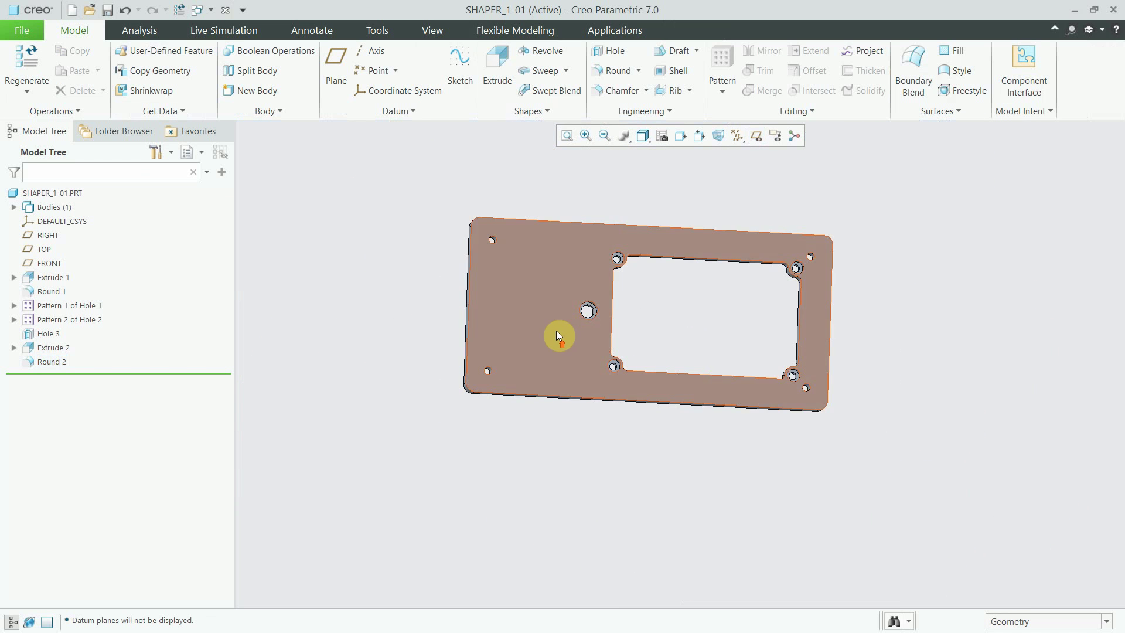
scroll(598, 296, up, 3)
scroll(598, 293, up, 4)
scroll(597, 287, down, 4)
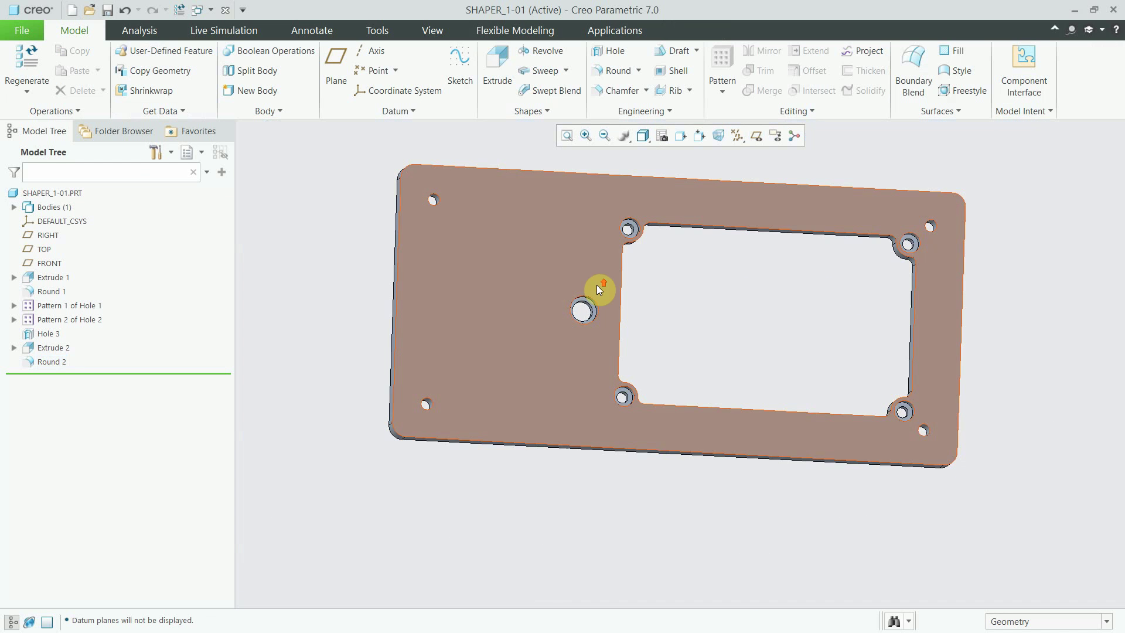
scroll(444, 192, up, 3)
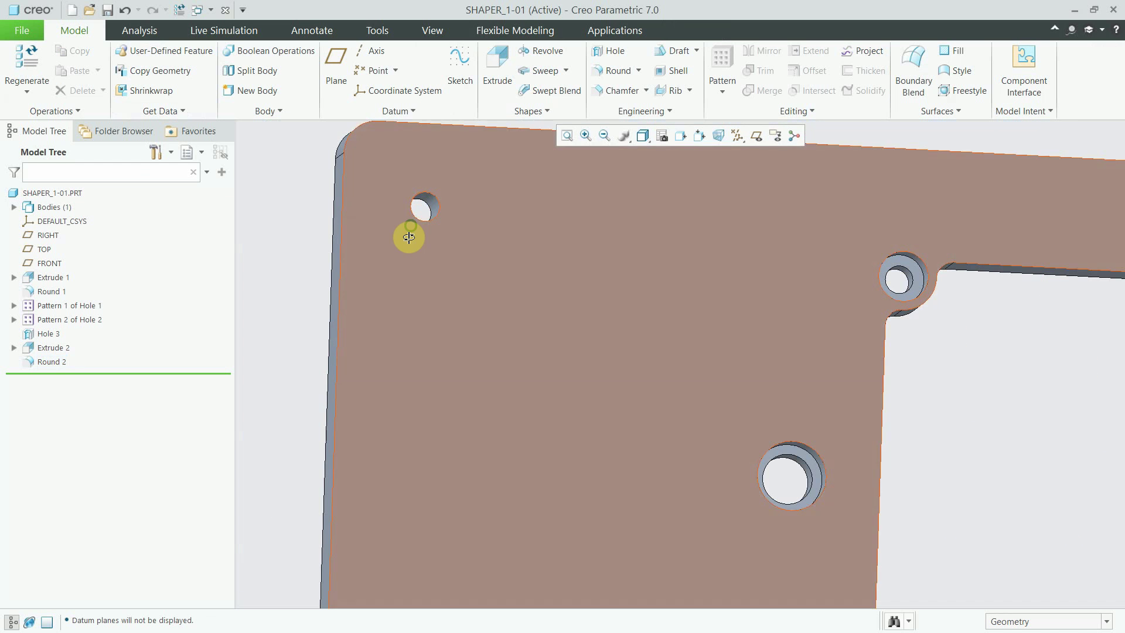
mouse_move(408, 227)
middle_down()
mouse_move(396, 183)
mouse_move(482, 206)
mouse_move(429, 146)
mouse_move(402, 176)
middle_up()
scroll(402, 175, down, 3)
mouse_move(459, 231)
middle_down()
mouse_move(399, 275)
mouse_move(473, 226)
mouse_move(451, 216)
mouse_move(447, 246)
middle_up()
scroll(457, 329, down, 3)
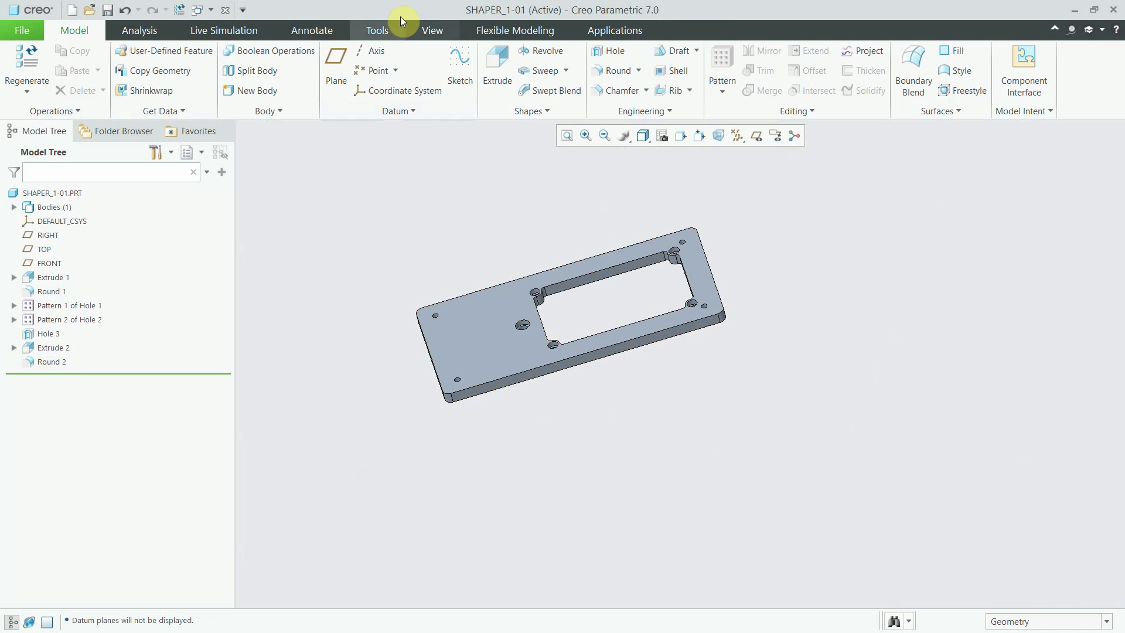
- Apply a white appearance to the whole plate and switch it to shaded display
click(444, 29)
drag(823, 408, 237, 195)
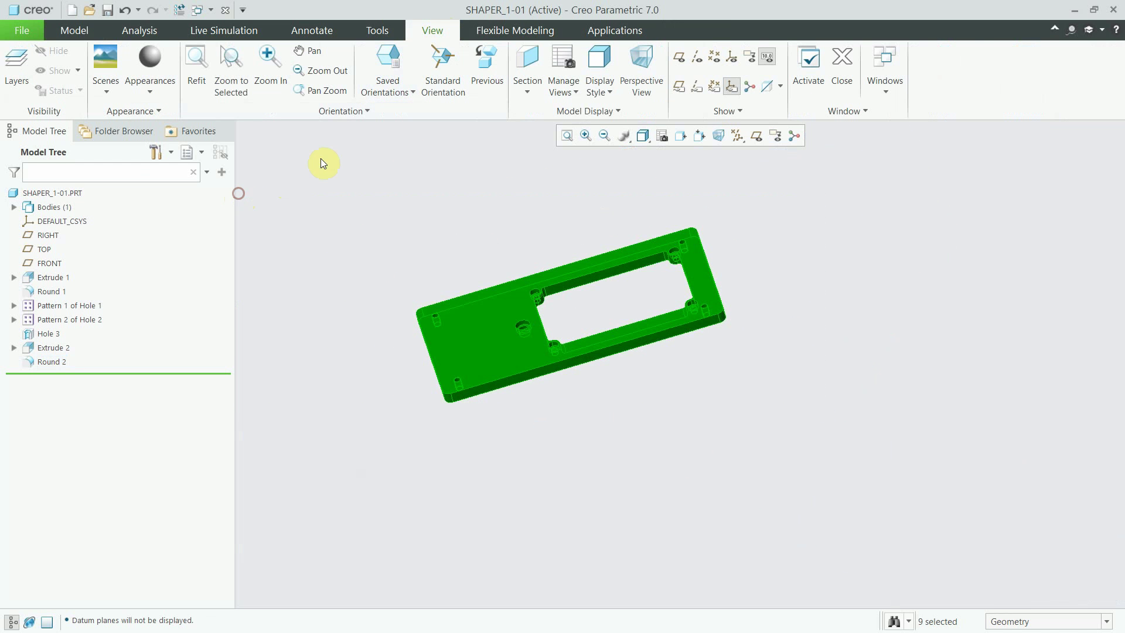
click(149, 87)
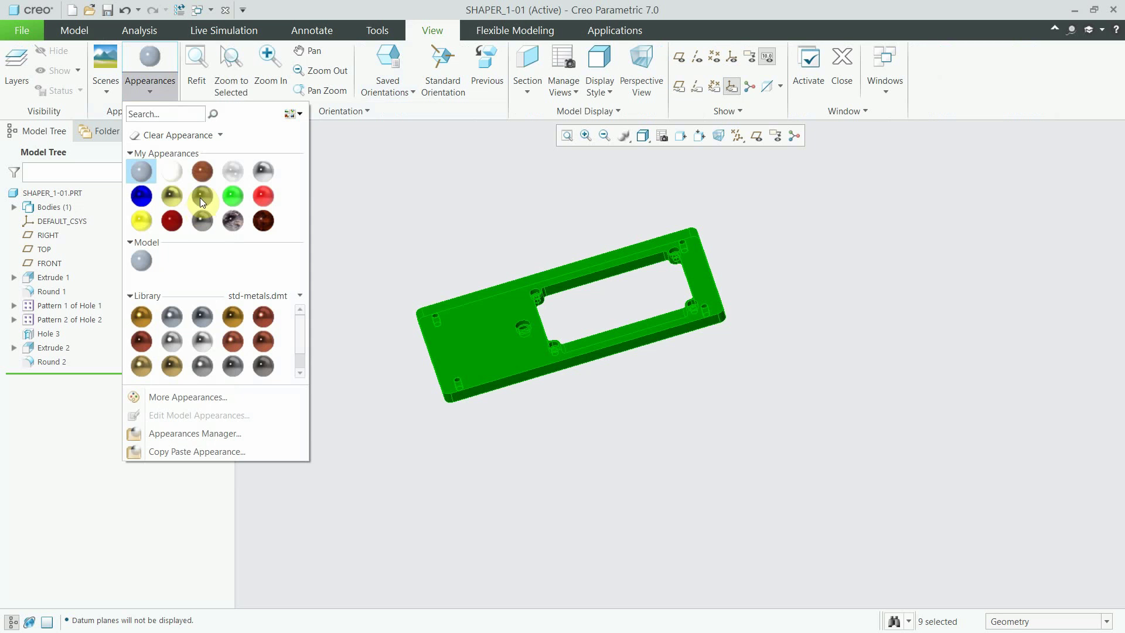
click(262, 171)
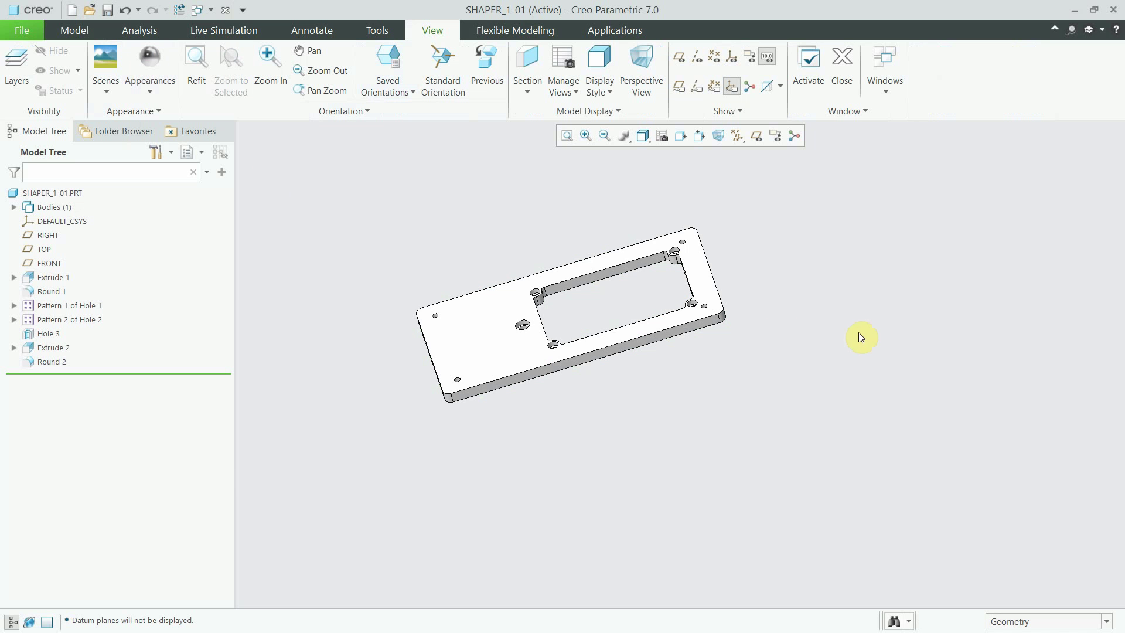
key(ctrl+2)
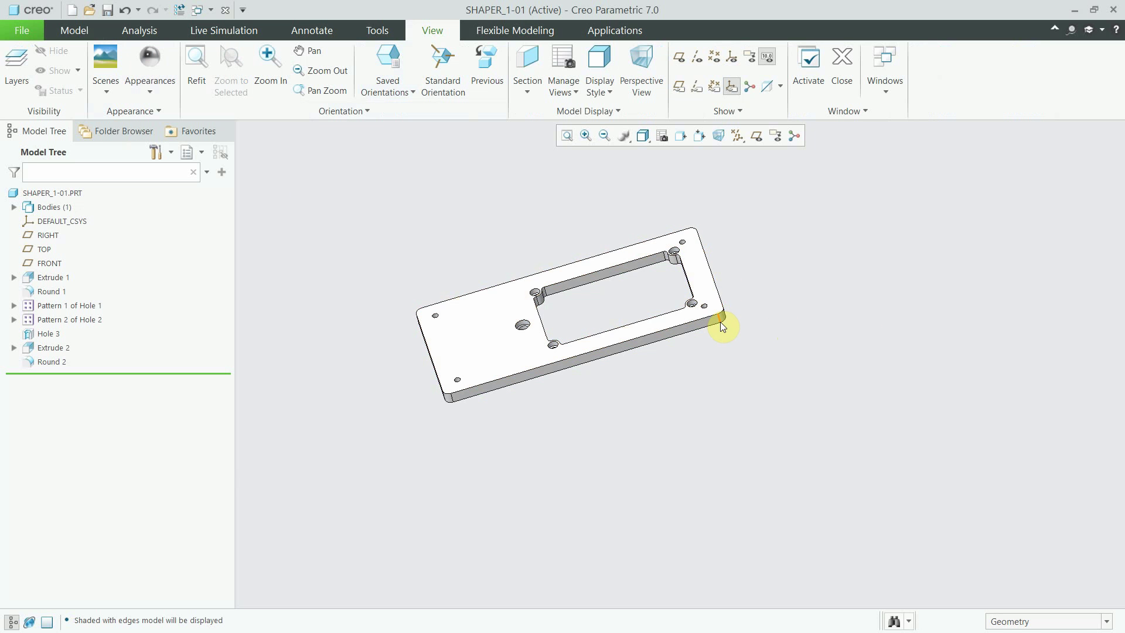
- Orbit and zoom the white plate to inspect the cutout corner from several angles
mouse_move(675, 330)
middle_down()
mouse_move(642, 206)
mouse_move(647, 368)
middle_up()
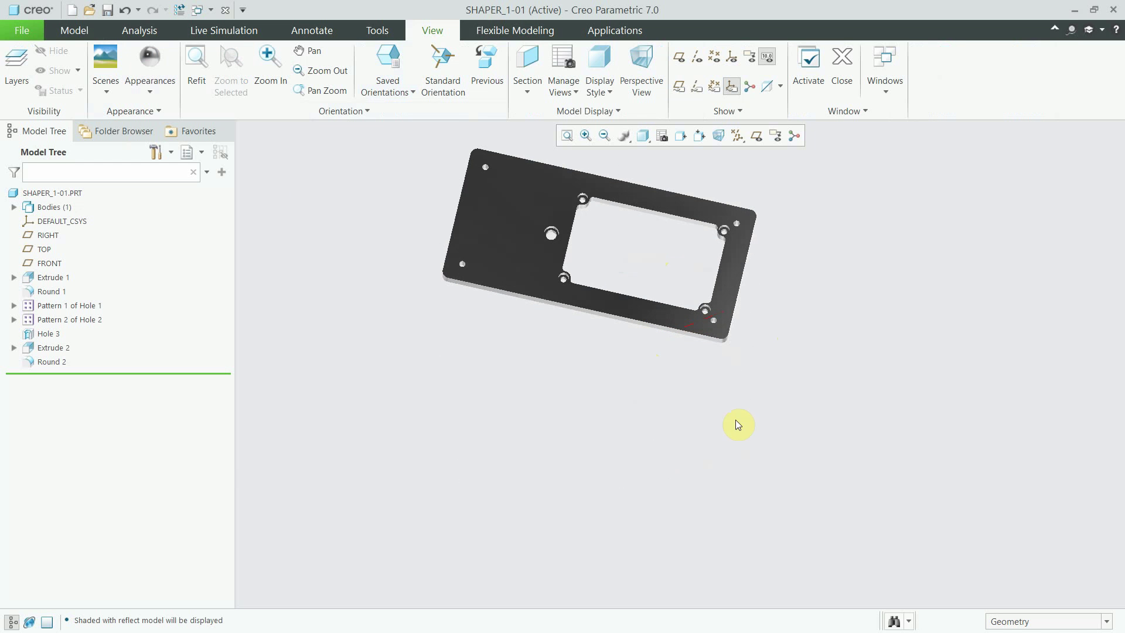
scroll(641, 286, up, 2)
scroll(607, 370, up, 3)
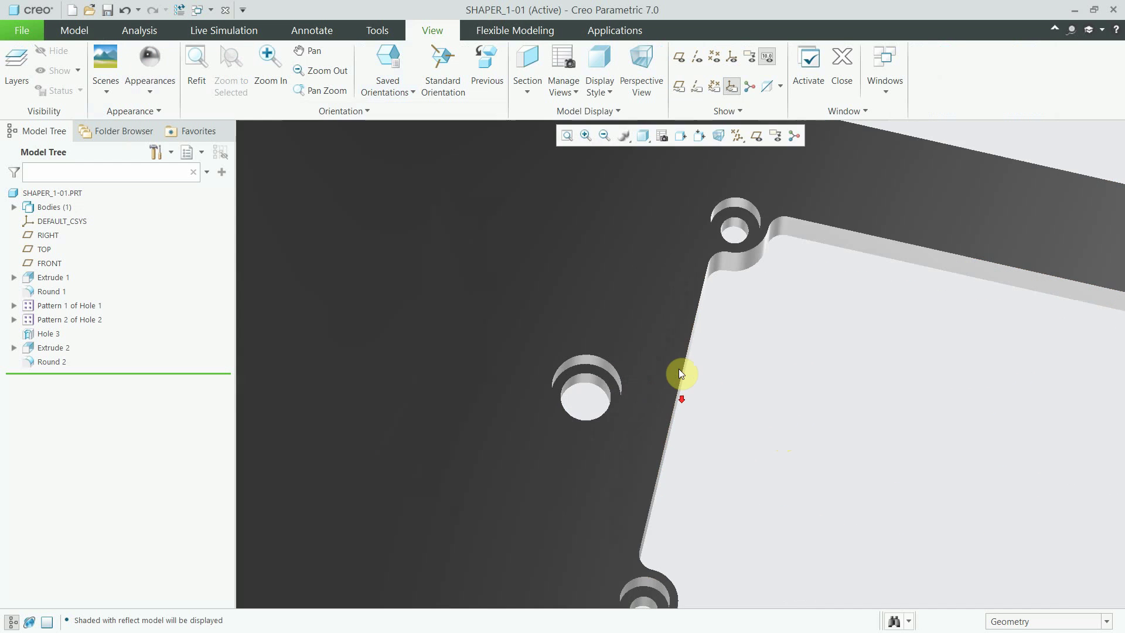
scroll(678, 368, up, 3)
mouse_move(689, 273)
middle_down()
mouse_move(708, 261)
mouse_move(710, 319)
mouse_move(667, 283)
mouse_move(673, 328)
middle_up()
scroll(673, 251, down, 3)
scroll(672, 251, down, 2)
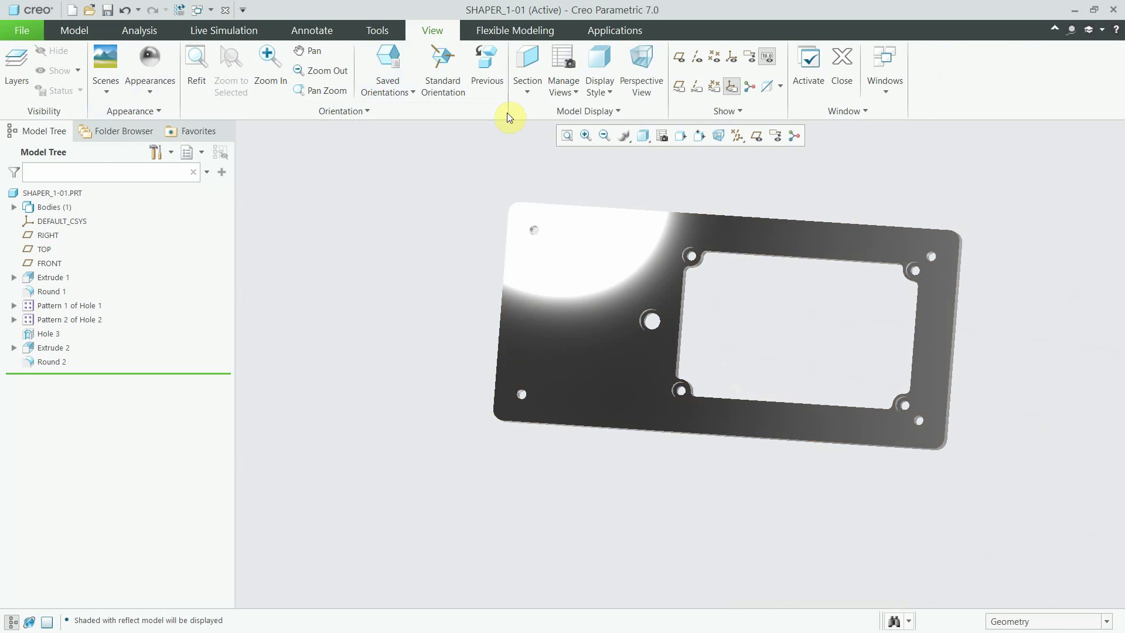
click(561, 273)
mouse_move(560, 273)
middle_down()
mouse_move(564, 242)
mouse_move(626, 357)
mouse_move(585, 436)
middle_up()
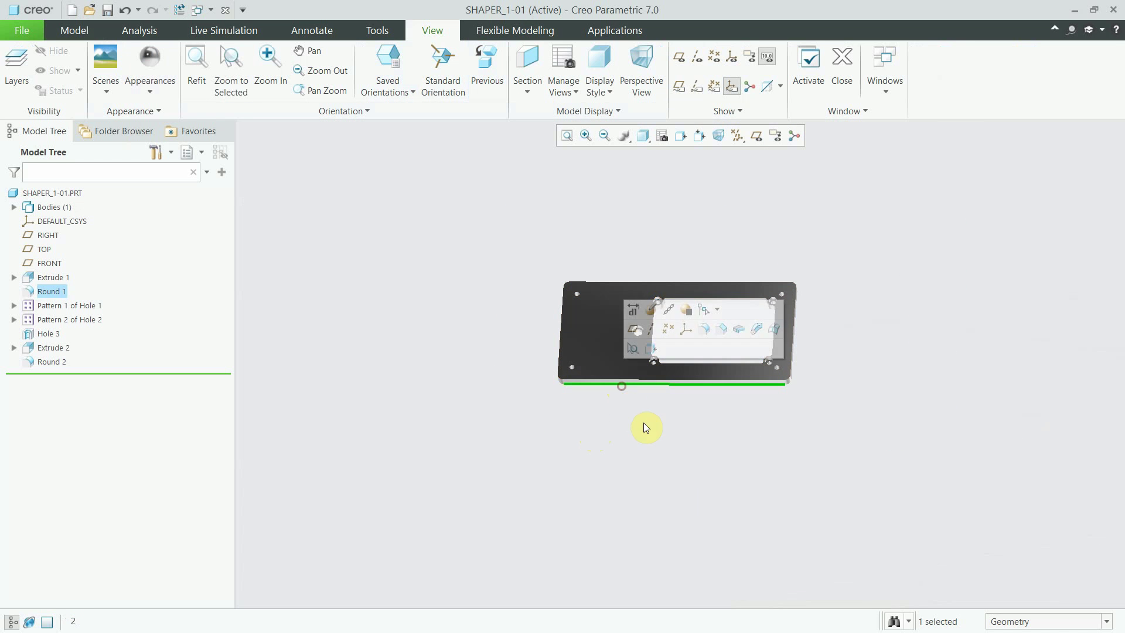
scroll(585, 349, up, 2)
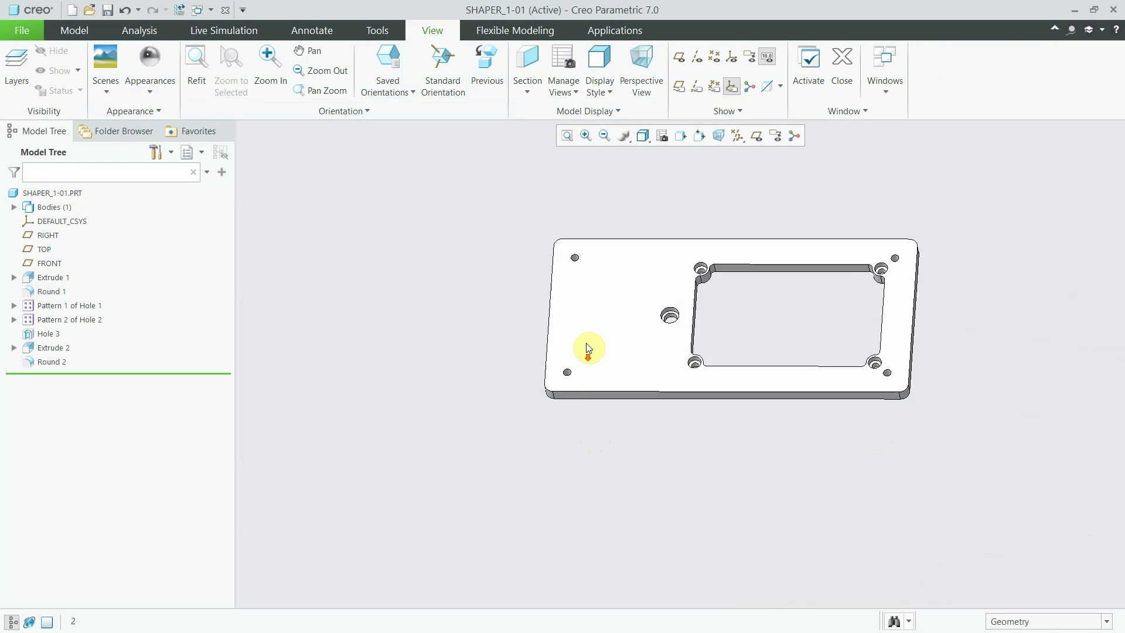
scroll(592, 309, up, 2)
mouse_move(593, 309)
middle_down()
mouse_move(615, 277)
mouse_move(628, 304)
middle_up()
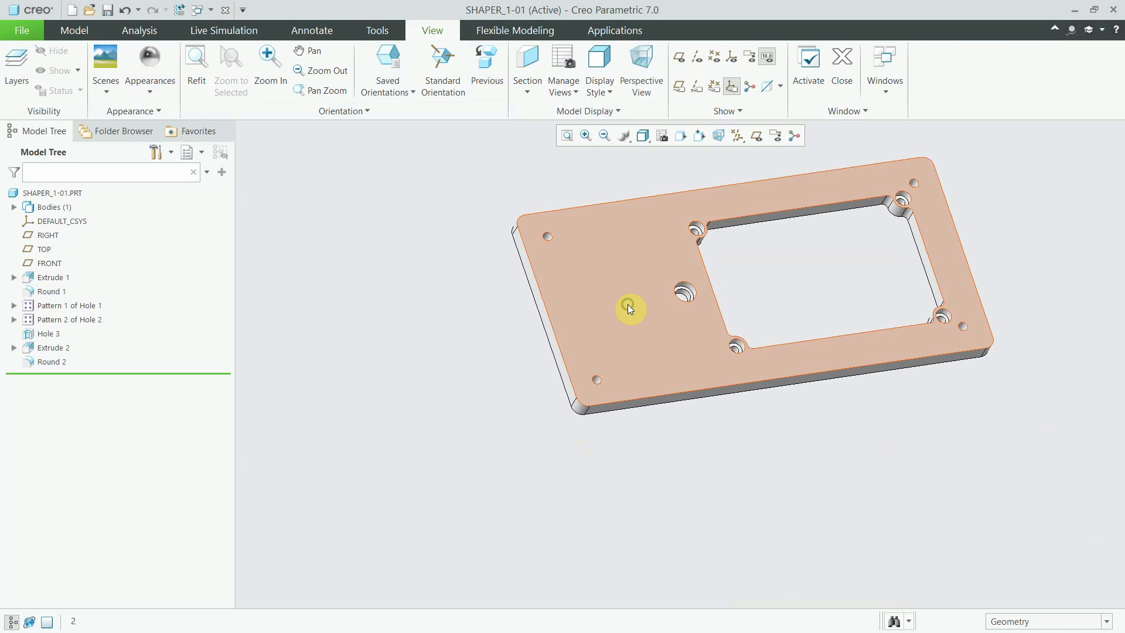